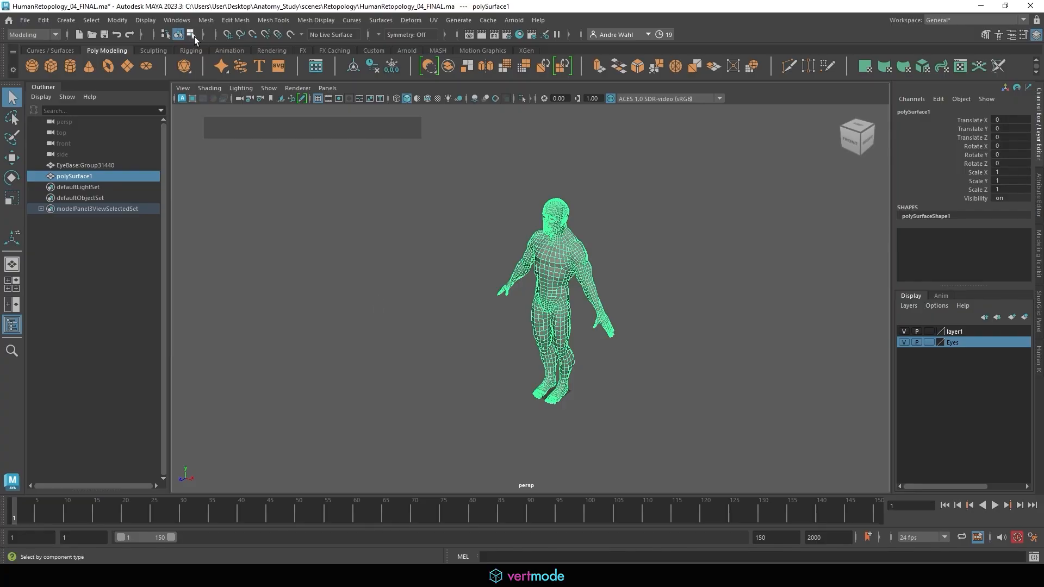
# - Switch the interface to the UV Editing workspace
pyautogui.click(175, 22)
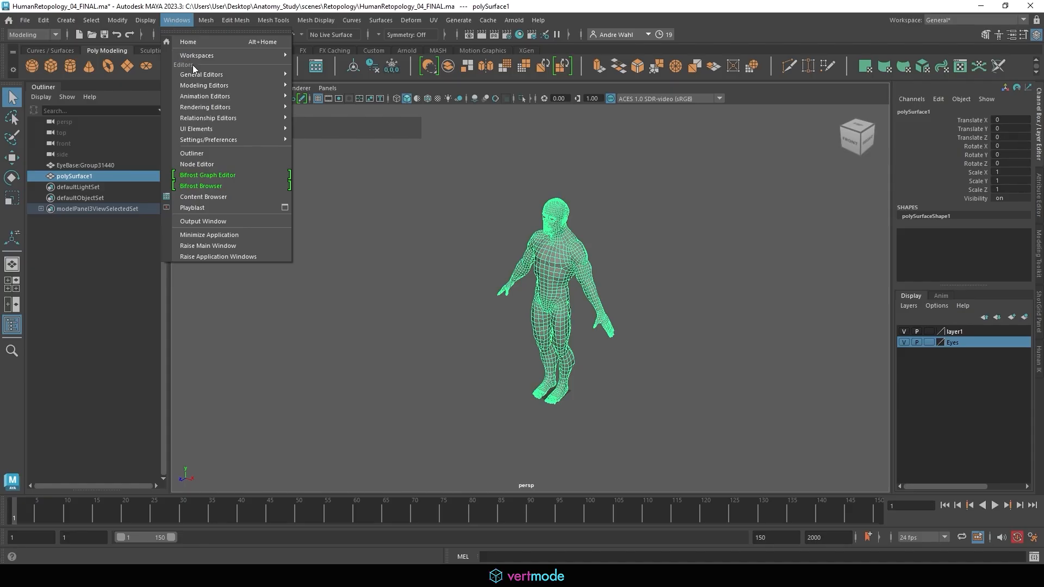
pyautogui.moveTo(227, 55)
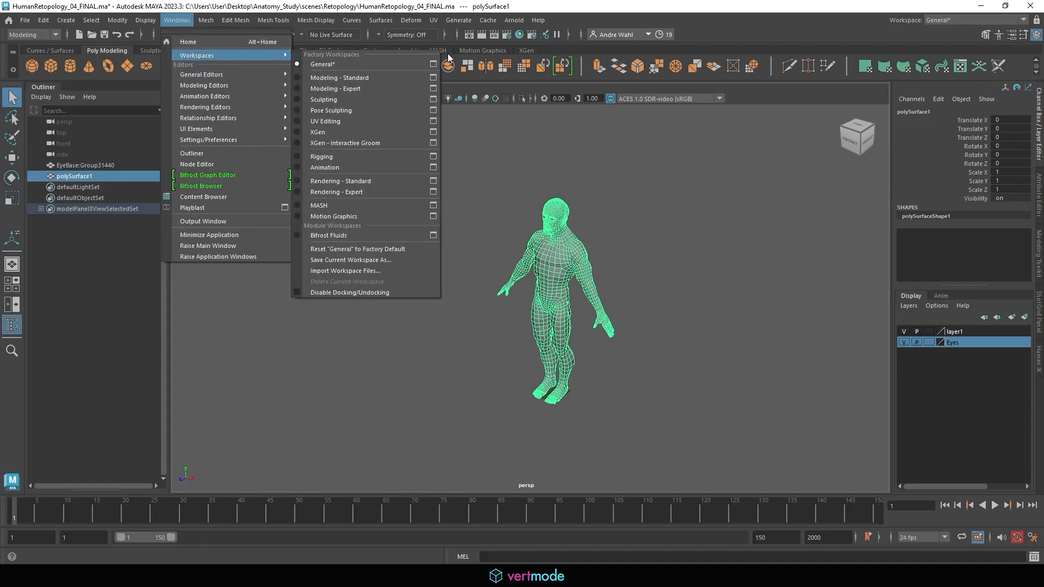
pyautogui.click(332, 121)
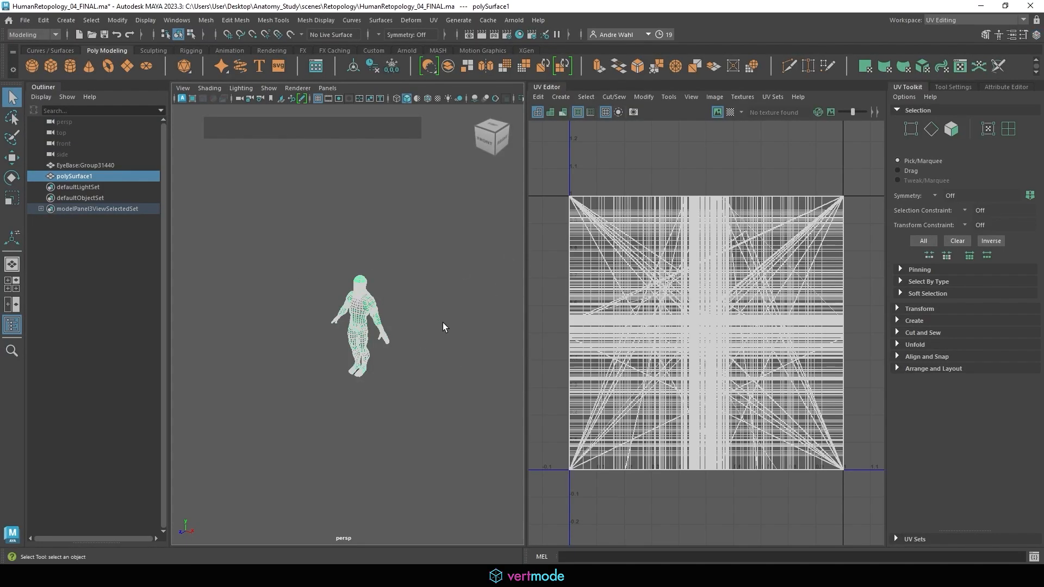
# - Frame the whole body in a slightly angled front view and apply a Camera-based UV projection to it
pyautogui.keyDown('alt'); pyautogui.moveTo(317, 293); pyautogui.dragTo(604, 300, button='right'); pyautogui.keyUp('alt')
pyautogui.keyDown('alt'); pyautogui.moveTo(427, 265); pyautogui.dragTo(307, 268, button='right'); pyautogui.keyUp('alt')
pyautogui.keyDown('alt'); pyautogui.moveTo(306, 268); pyautogui.dragTo(284, 250); pyautogui.keyUp('alt')
pyautogui.keyDown('alt'); pyautogui.moveTo(284, 250); pyautogui.dragTo(424, 242, button='right'); pyautogui.keyUp('alt')
pyautogui.keyDown('alt'); pyautogui.moveTo(424, 242); pyautogui.dragTo(450, 236); pyautogui.keyUp('alt')
pyautogui.keyDown('alt'); pyautogui.moveTo(450, 237); pyautogui.dragTo(403, 231, button='right'); pyautogui.keyUp('alt')
pyautogui.keyDown('alt'); pyautogui.moveTo(403, 230); pyautogui.dragTo(349, 258, button='middle'); pyautogui.keyUp('alt')
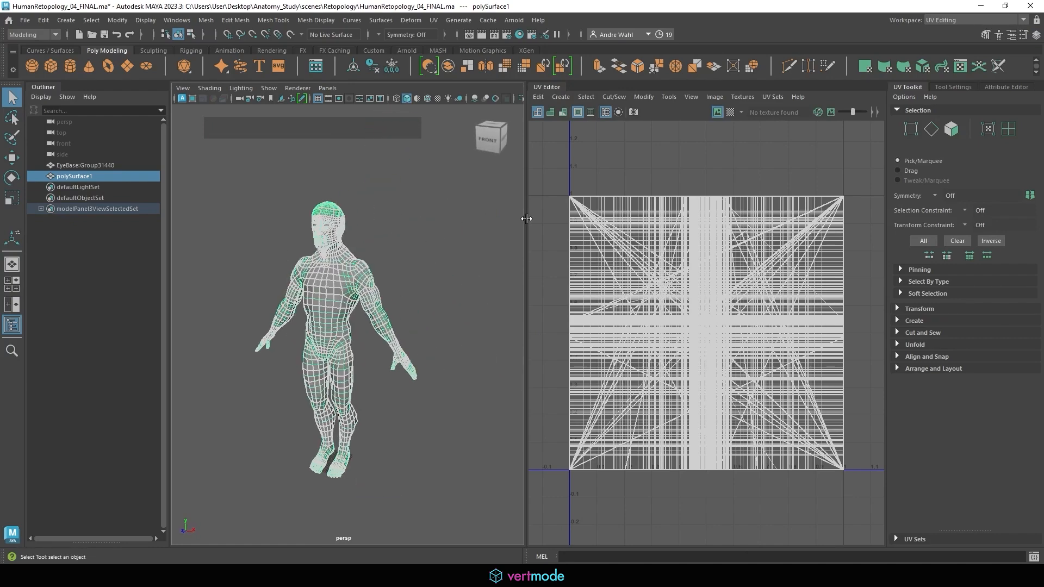
pyautogui.click(561, 97)
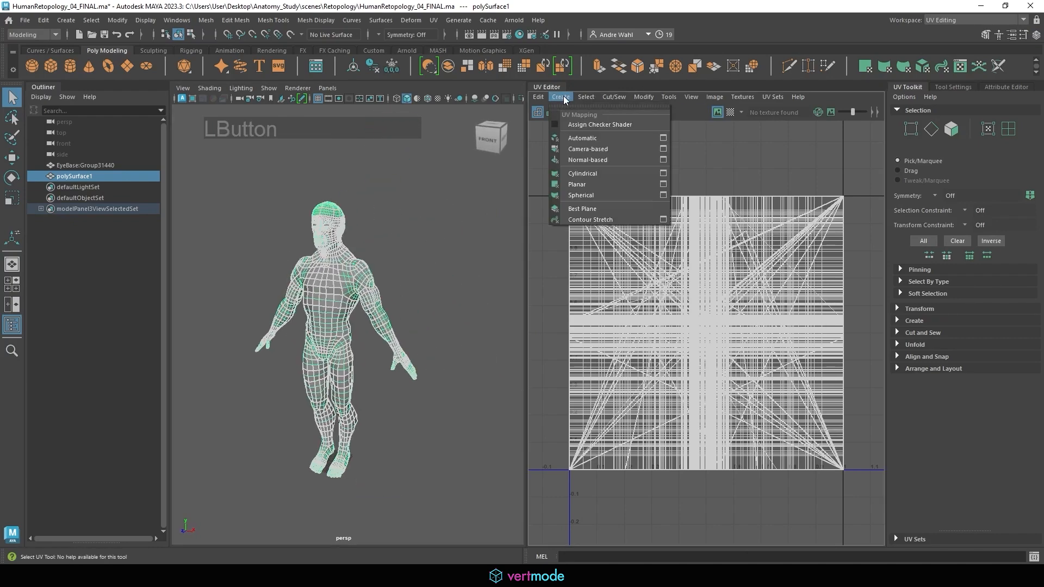
pyautogui.click(581, 149)
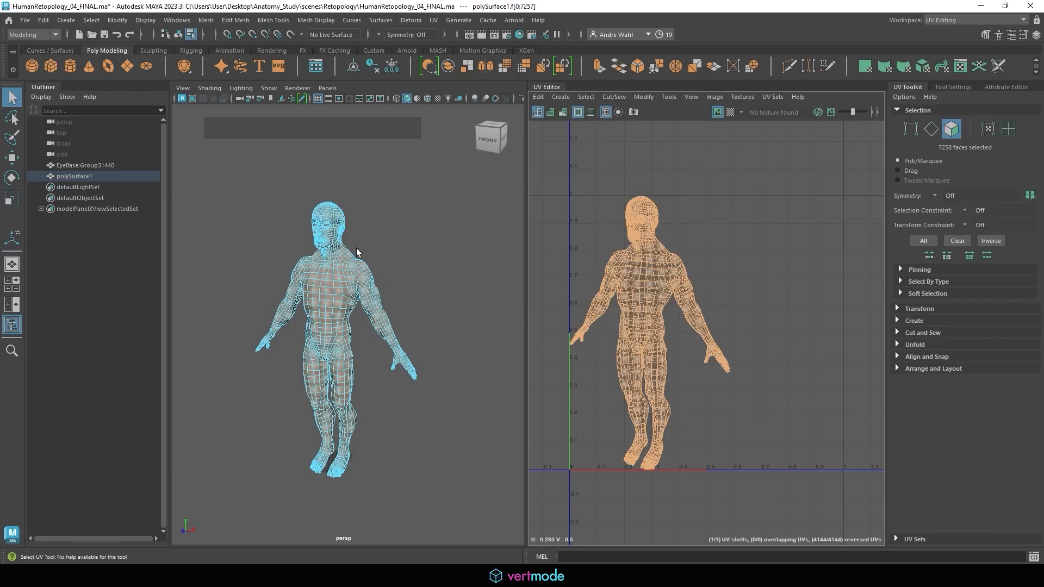
# - Return to object mode with nothing selected and widen the perspective viewport relative to the UV Editor
pyautogui.keyDown('alt'); pyautogui.moveTo(356, 247); pyautogui.dragTo(419, 244); pyautogui.keyUp('alt')
pyautogui.keyDown('alt'); pyautogui.moveTo(419, 245); pyautogui.dragTo(217, 232, button='middle'); pyautogui.keyUp('alt')
pyautogui.keyDown('alt'); pyautogui.moveTo(217, 233); pyautogui.dragTo(272, 246, button='right'); pyautogui.keyUp('alt')
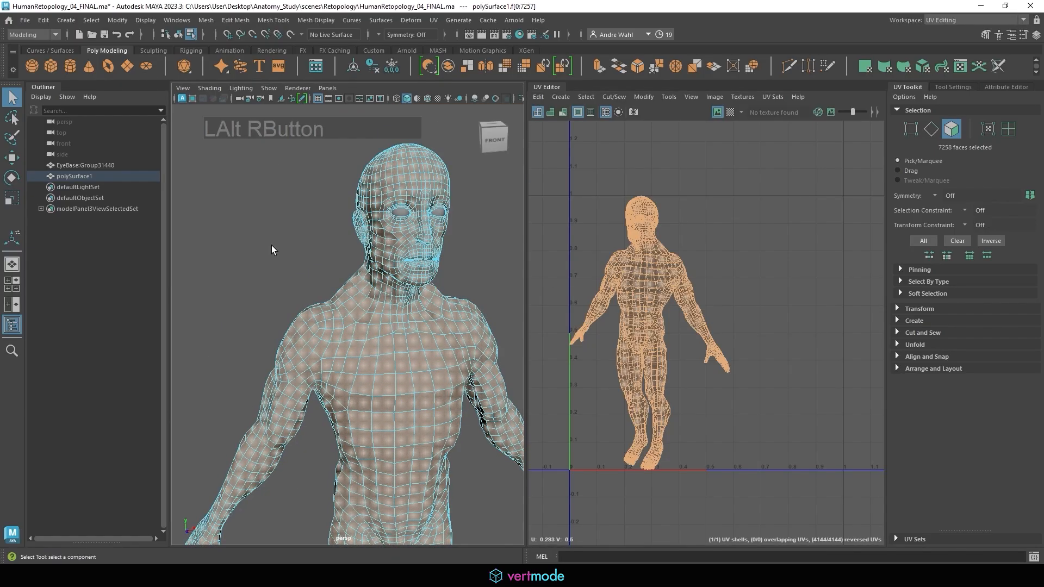
pyautogui.moveTo(435, 242); pyautogui.dragTo(491, 210, button='right')
pyautogui.keyDown('alt'); pyautogui.moveTo(466, 258); pyautogui.dragTo(409, 248); pyautogui.keyUp('alt')
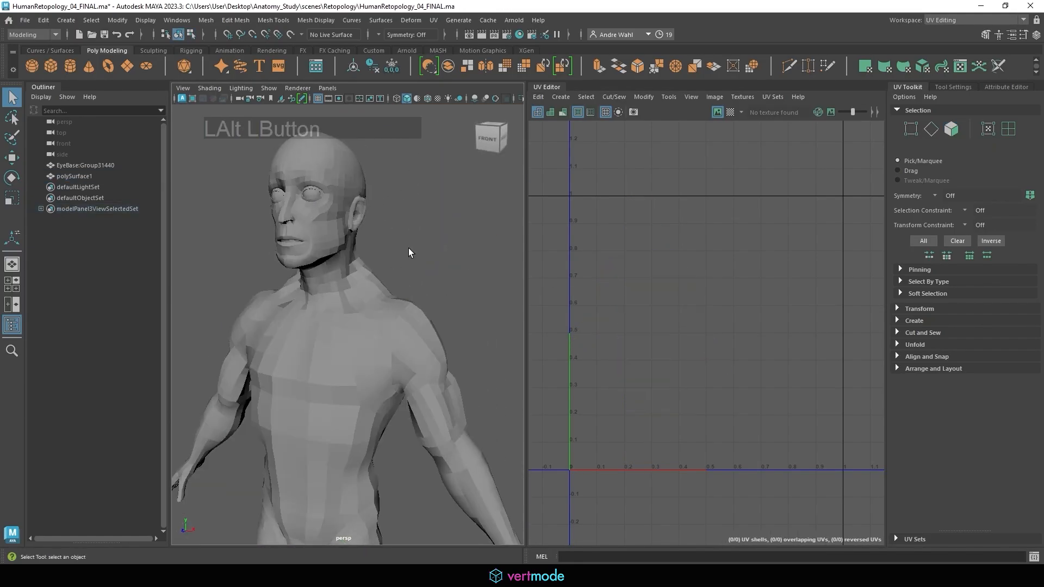
pyautogui.keyDown('alt'); pyautogui.moveTo(409, 248); pyautogui.dragTo(352, 254, button='right'); pyautogui.keyUp('alt')
pyautogui.keyDown('alt'); pyautogui.moveTo(353, 254); pyautogui.dragTo(338, 188, button='middle'); pyautogui.keyUp('alt')
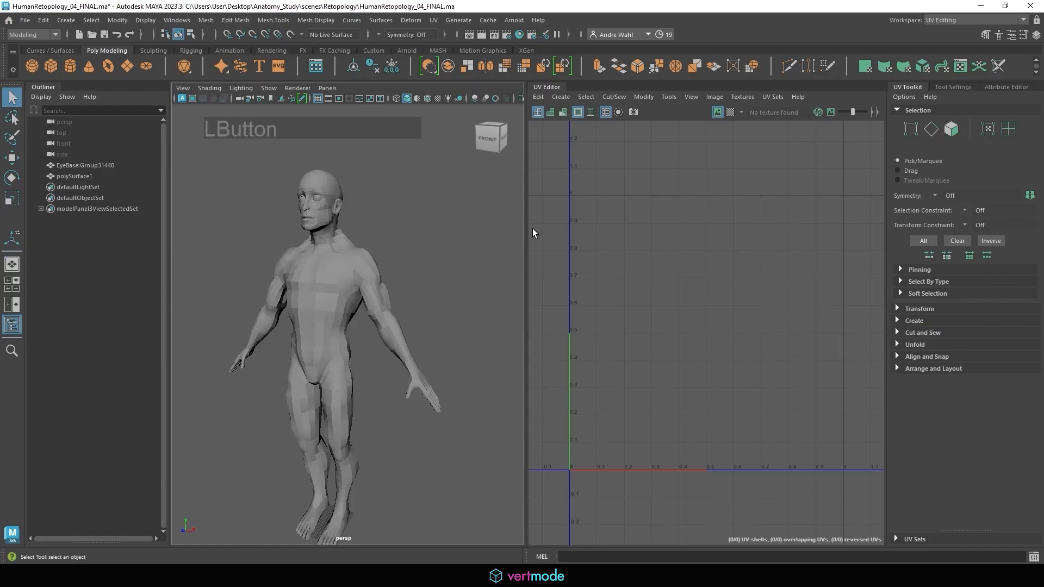
pyautogui.moveTo(523, 228); pyautogui.dragTo(691, 228)
pyautogui.keyDown('alt'); pyautogui.moveTo(489, 239); pyautogui.dragTo(426, 240, button='right'); pyautogui.keyUp('alt')
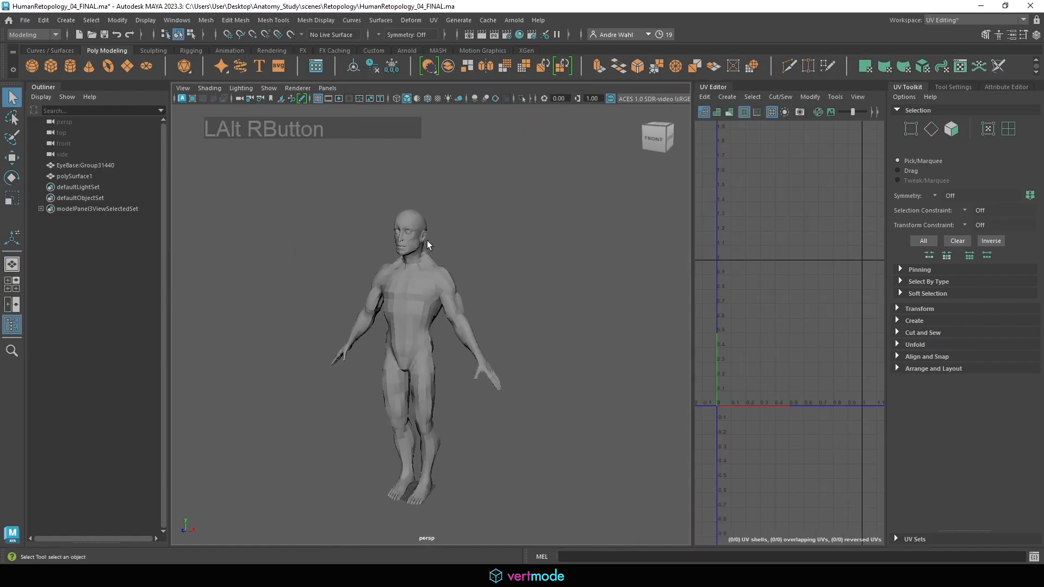
pyautogui.keyDown('alt'); pyautogui.moveTo(426, 240); pyautogui.dragTo(458, 228, button='middle'); pyautogui.keyUp('alt')
pyautogui.keyDown('alt'); pyautogui.moveTo(458, 228); pyautogui.dragTo(481, 236); pyautogui.keyUp('alt')
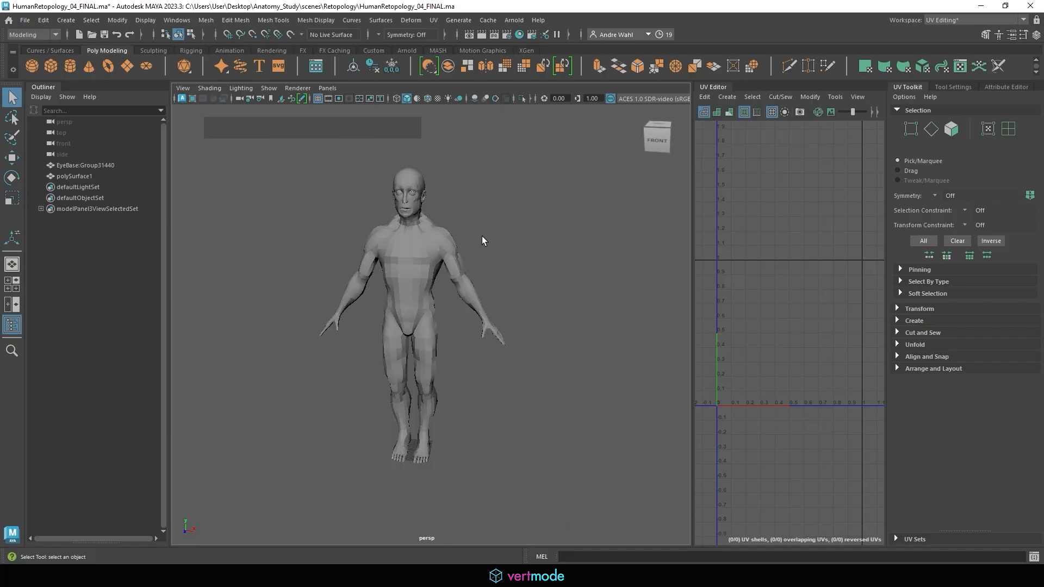
# - Select the body mesh and switch it to edge selection mode, framing the neck from the side
pyautogui.click(400, 239)
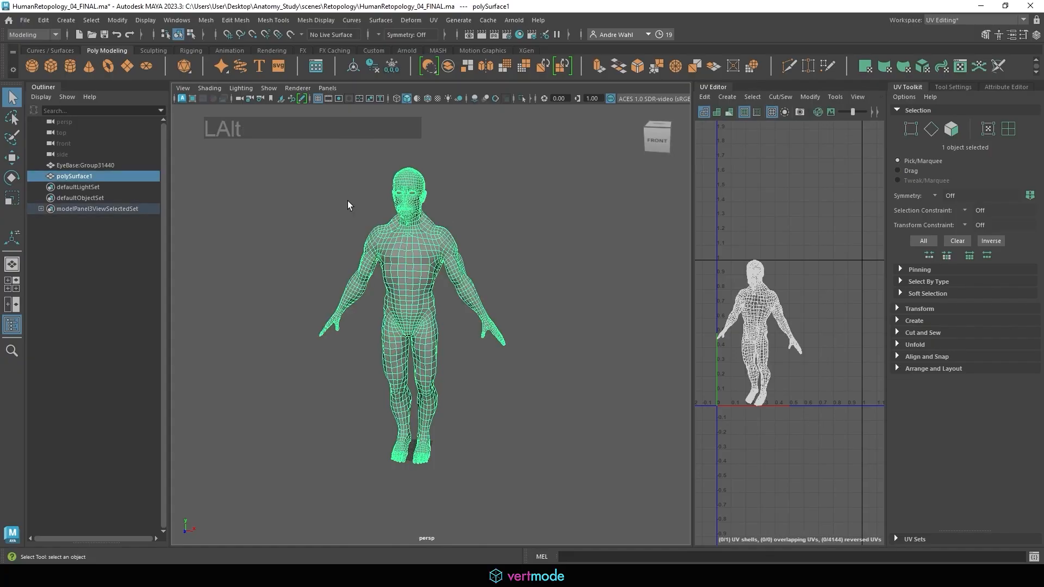
pyautogui.keyDown('alt'); pyautogui.moveTo(348, 200); pyautogui.dragTo(473, 260, button='right'); pyautogui.keyUp('alt')
pyautogui.keyDown('alt'); pyautogui.moveTo(474, 259); pyautogui.dragTo(584, 250); pyautogui.keyUp('alt')
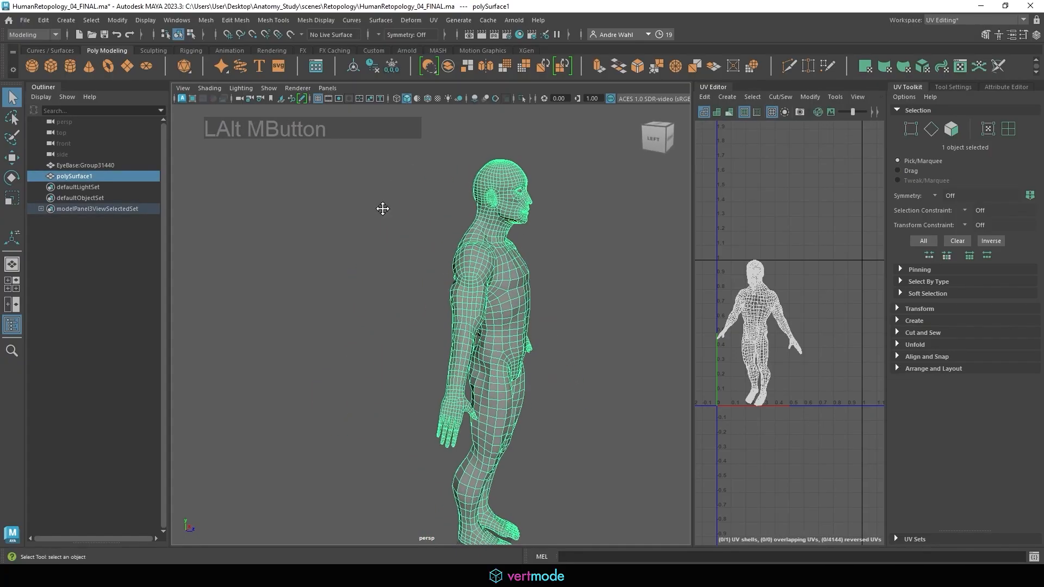
pyautogui.keyDown('alt'); pyautogui.moveTo(382, 209); pyautogui.dragTo(332, 236, button='middle'); pyautogui.keyUp('alt')
pyautogui.keyDown('alt'); pyautogui.moveTo(425, 210); pyautogui.dragTo(538, 223, button='right'); pyautogui.keyUp('alt')
pyautogui.keyDown('alt'); pyautogui.moveTo(538, 223); pyautogui.dragTo(375, 202); pyautogui.keyUp('alt')
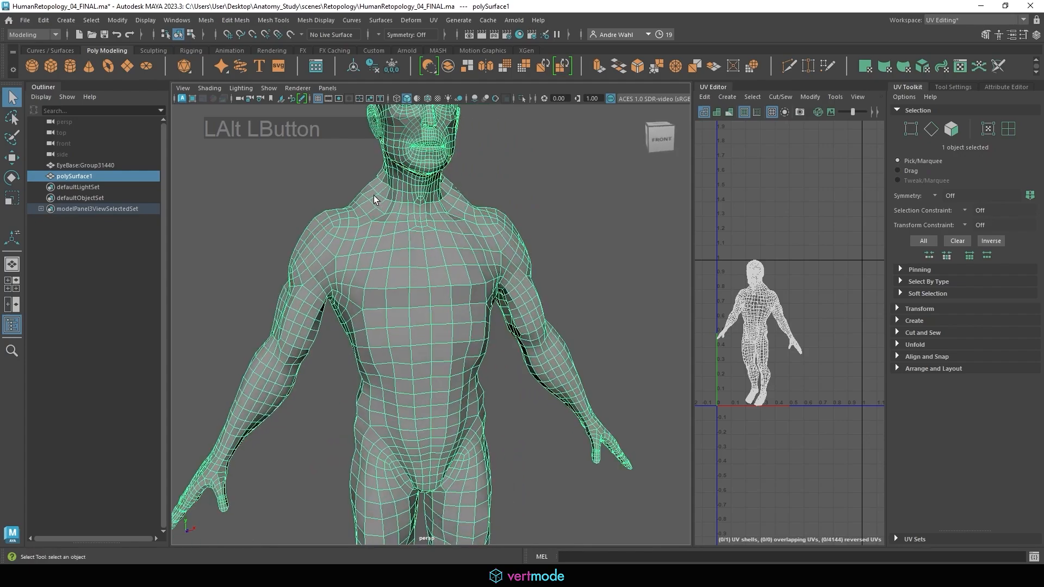
pyautogui.keyDown('alt'); pyautogui.moveTo(425, 192); pyautogui.dragTo(455, 270, button='middle'); pyautogui.keyUp('alt')
pyautogui.keyDown('alt'); pyautogui.moveTo(456, 270); pyautogui.dragTo(608, 250); pyautogui.keyUp('alt')
pyautogui.keyDown('alt'); pyautogui.moveTo(609, 250); pyautogui.dragTo(440, 239, button='middle'); pyautogui.keyUp('alt')
pyautogui.keyDown('alt'); pyautogui.moveTo(440, 240); pyautogui.dragTo(604, 282, button='right'); pyautogui.keyUp('alt')
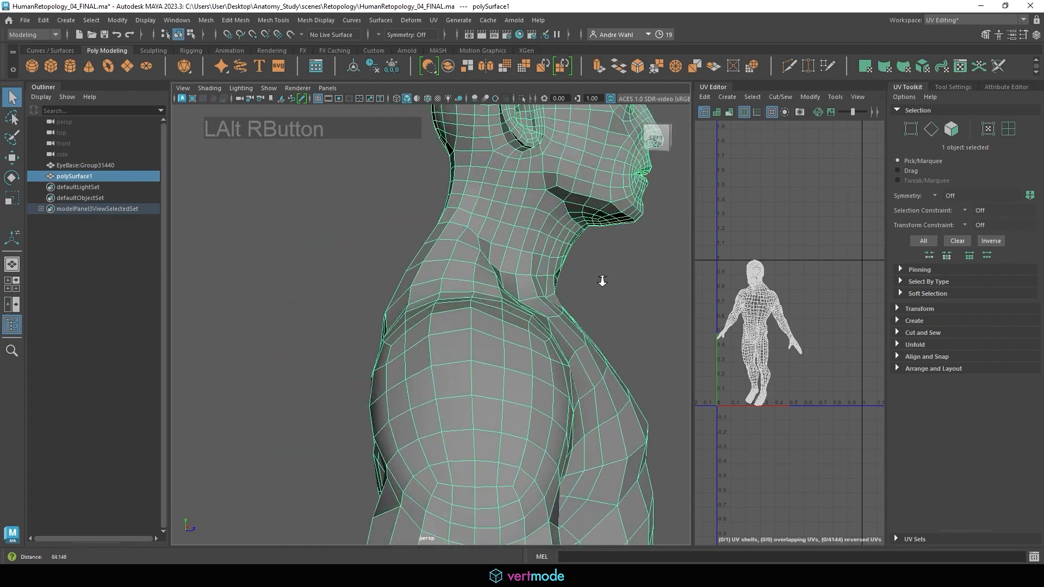
pyautogui.keyDown('alt'); pyautogui.moveTo(603, 283); pyautogui.dragTo(454, 269); pyautogui.keyUp('alt')
pyautogui.moveTo(453, 268); pyautogui.dragTo(504, 240, button='right')
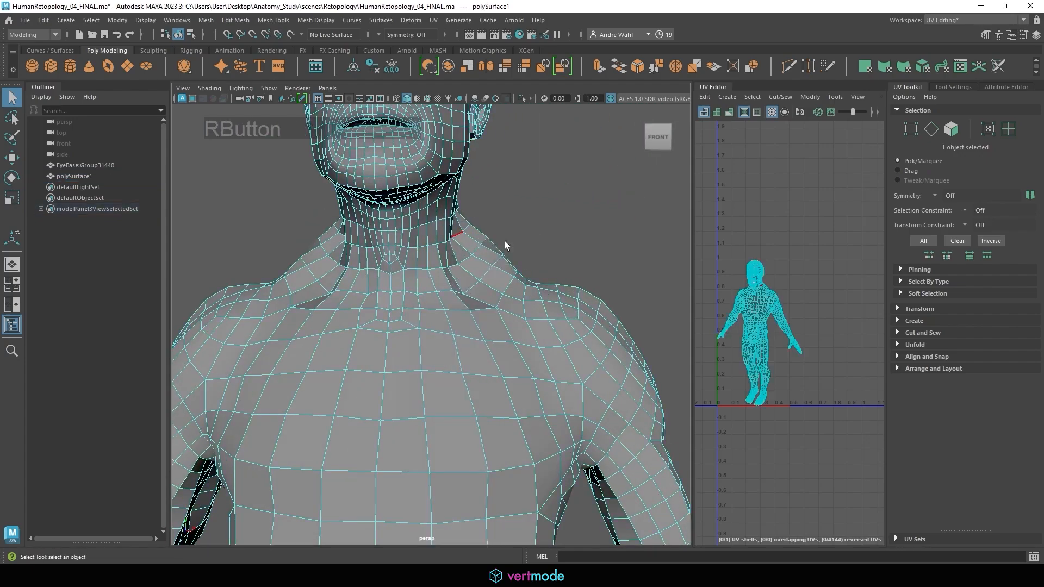
pyautogui.keyDown('alt'); pyautogui.moveTo(505, 240); pyautogui.dragTo(379, 255); pyautogui.keyUp('alt')
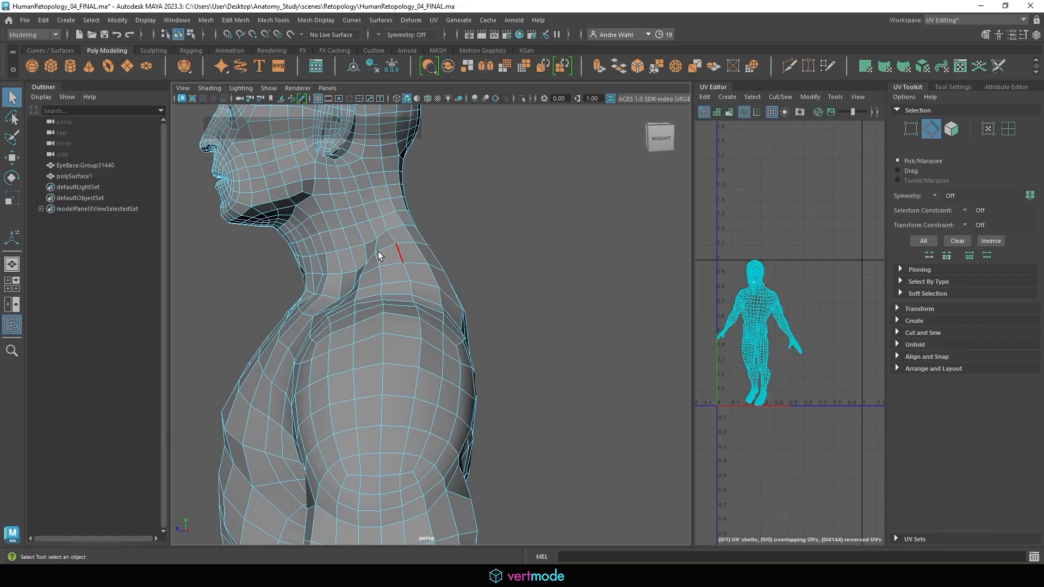
# - Select the complete edge loop around the neck below the jaw and cut the UVs along it
pyautogui.doubleClick(334, 227)
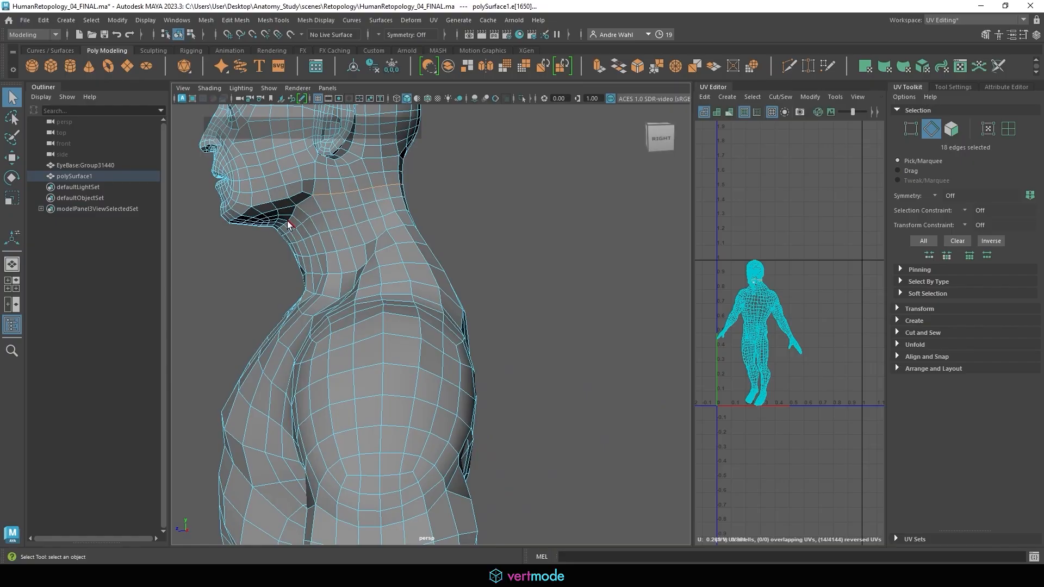
pyautogui.keyDown('shift'); pyautogui.doubleClick(321, 232); pyautogui.keyUp('shift')
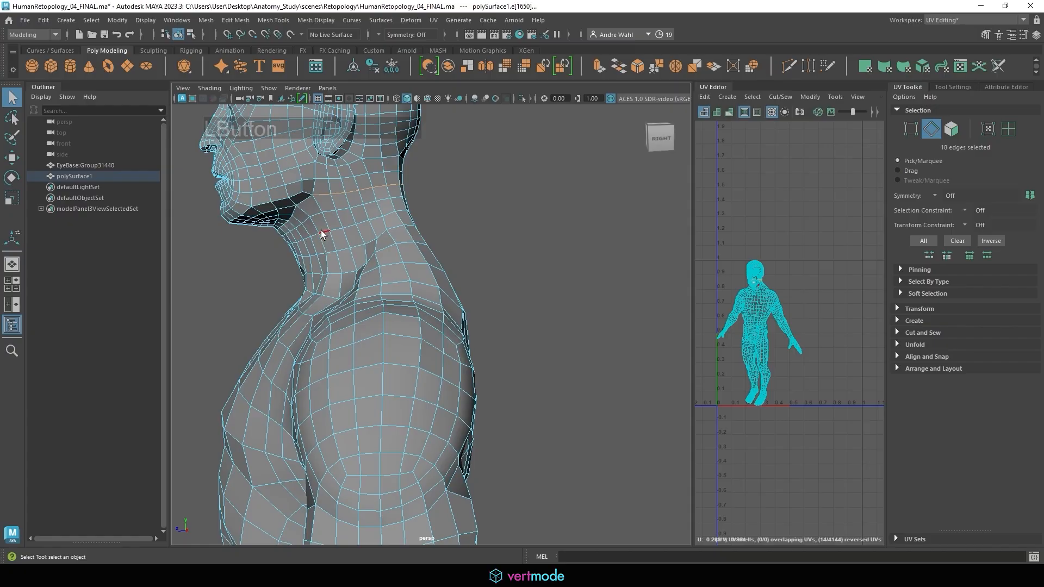
pyautogui.keyDown('alt'); pyautogui.moveTo(353, 238); pyautogui.dragTo(522, 234); pyautogui.keyUp('alt')
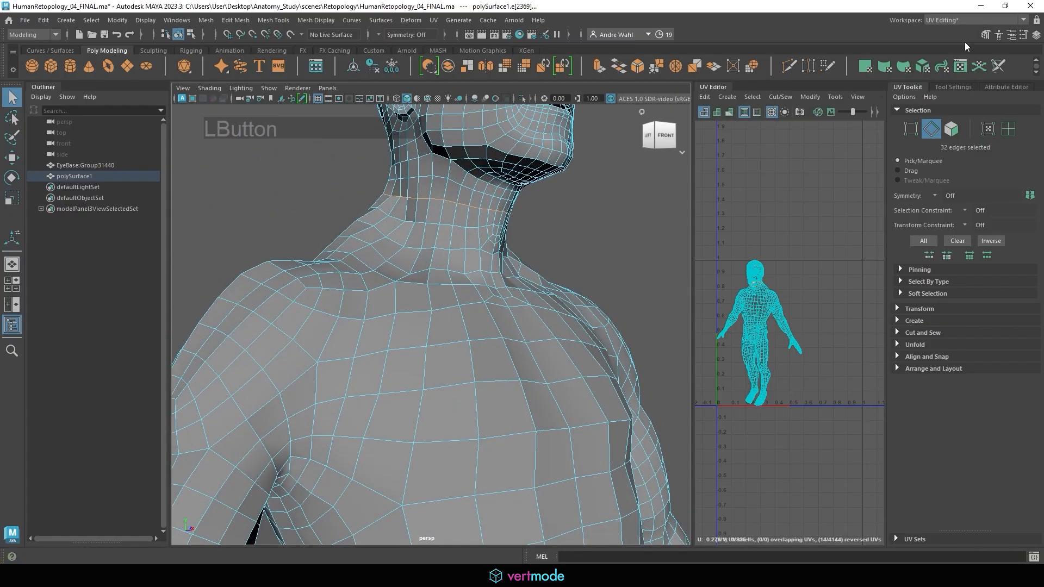
pyautogui.click(781, 97)
pyautogui.click(788, 153)
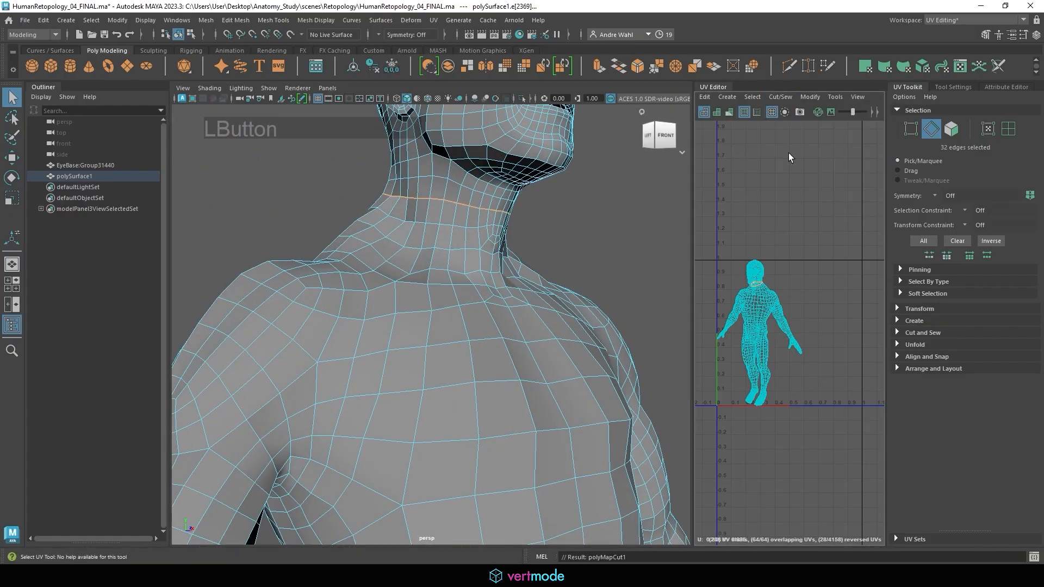
# - Enlarge the UV Editor, select the head's UV shell and move it away to the side of the body shell
pyautogui.moveTo(693, 230); pyautogui.dragTo(595, 230)
pyautogui.keyDown('alt'); pyautogui.moveTo(643, 236); pyautogui.dragTo(690, 233, button='right'); pyautogui.keyUp('alt')
pyautogui.click(690, 233)
pyautogui.press('w')
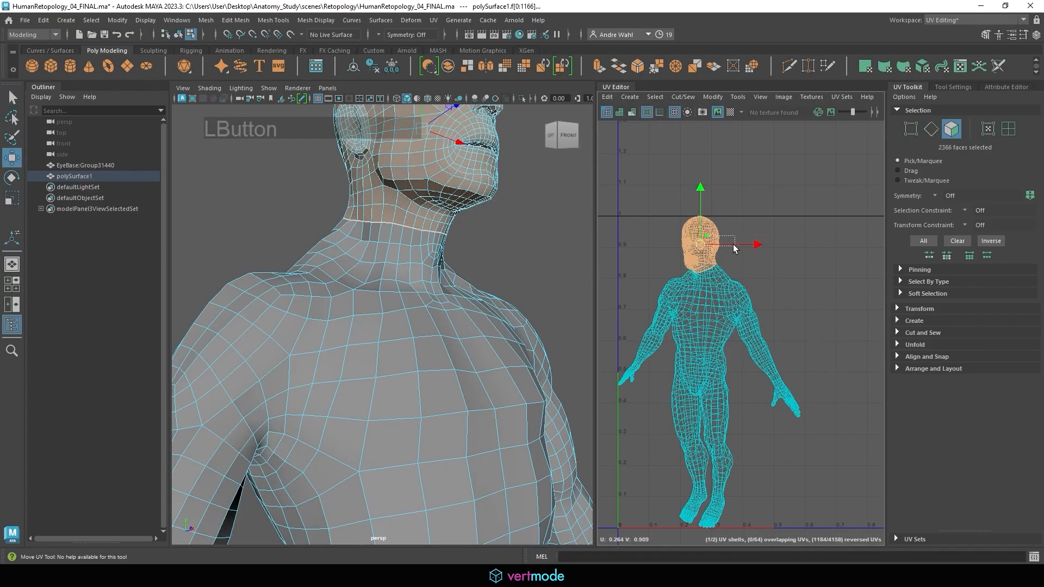
pyautogui.moveTo(700, 243); pyautogui.dragTo(837, 271)
pyautogui.keyDown('alt'); pyautogui.moveTo(834, 268); pyautogui.dragTo(613, 231, button='right'); pyautogui.keyUp('alt')
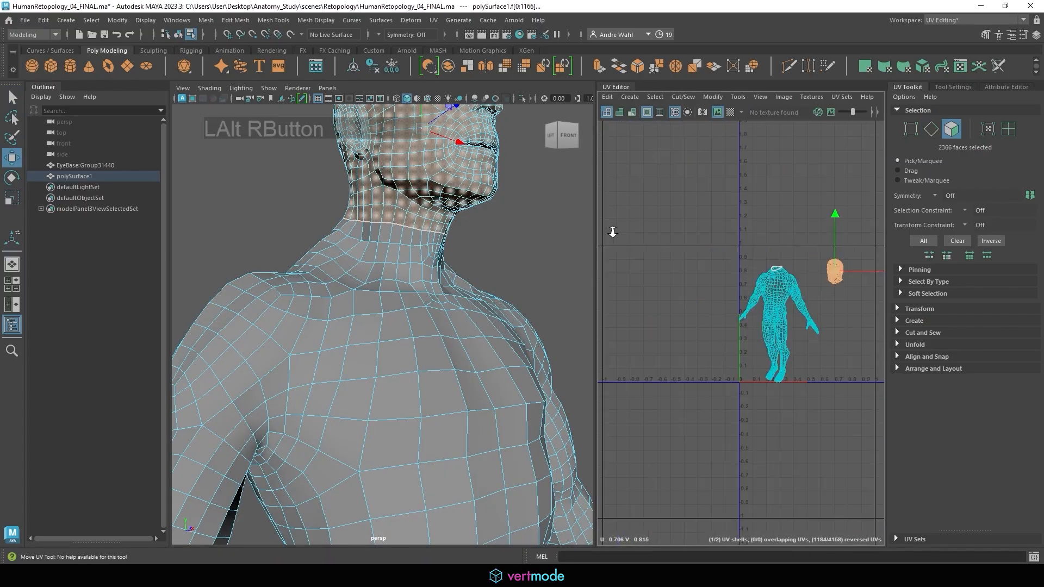
pyautogui.keyDown('alt'); pyautogui.moveTo(811, 260); pyautogui.dragTo(772, 229, button='middle'); pyautogui.keyUp('alt')
pyautogui.keyDown('alt'); pyautogui.moveTo(761, 224); pyautogui.dragTo(826, 239, button='right'); pyautogui.keyUp('alt')
# - Return the body mesh to object mode and isolate it in the perspective viewport
pyautogui.keyDown('alt'); pyautogui.moveTo(472, 225); pyautogui.dragTo(341, 224); pyautogui.keyUp('alt')
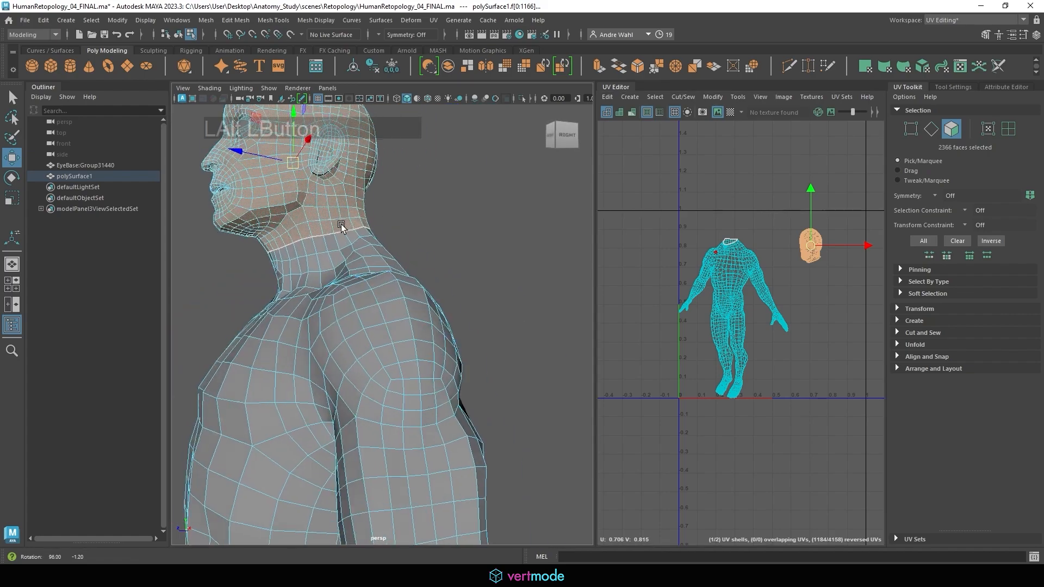
pyautogui.keyDown('alt'); pyautogui.moveTo(341, 224); pyautogui.dragTo(410, 283, button='middle'); pyautogui.keyUp('alt')
pyautogui.keyDown('alt'); pyautogui.moveTo(427, 278); pyautogui.dragTo(521, 292); pyautogui.keyUp('alt')
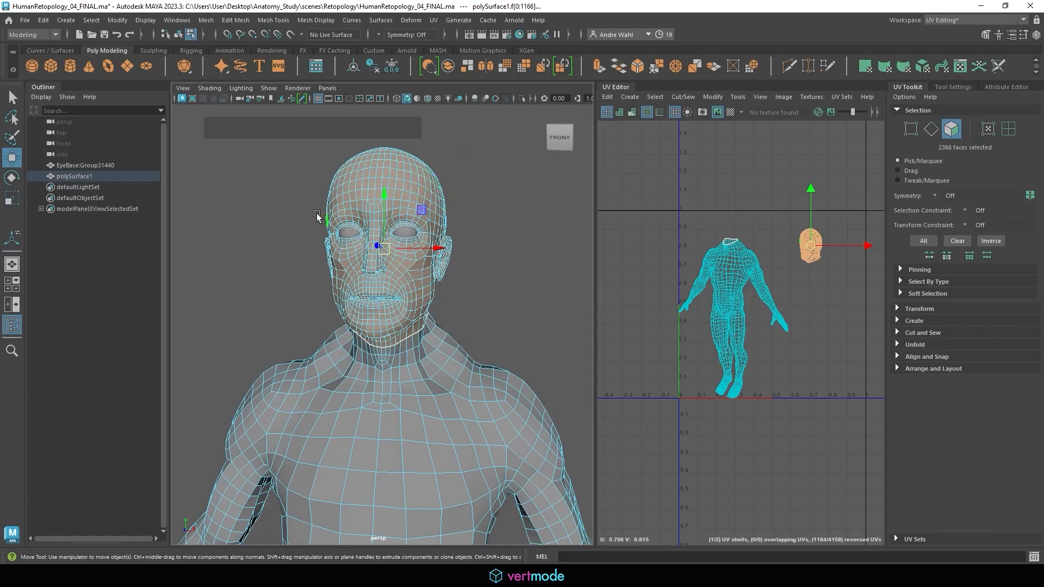
pyautogui.moveTo(316, 213); pyautogui.dragTo(409, 234, button='right')
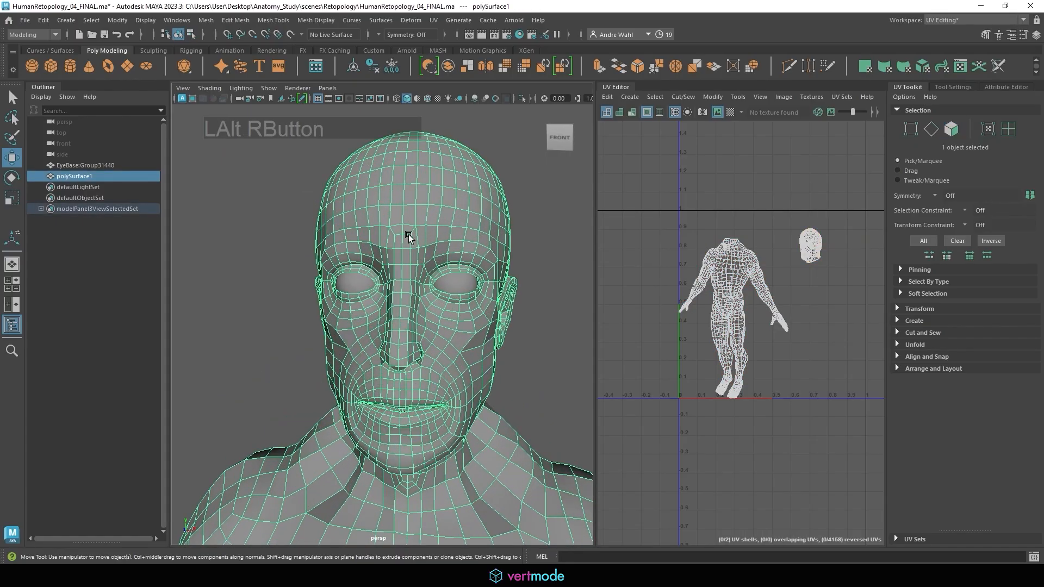
pyautogui.keyDown('alt'); pyautogui.moveTo(408, 233); pyautogui.dragTo(495, 203); pyautogui.keyUp('alt')
pyautogui.keyDown('alt'); pyautogui.moveTo(359, 288); pyautogui.dragTo(320, 294, button='middle'); pyautogui.keyUp('alt')
pyautogui.click(521, 98)
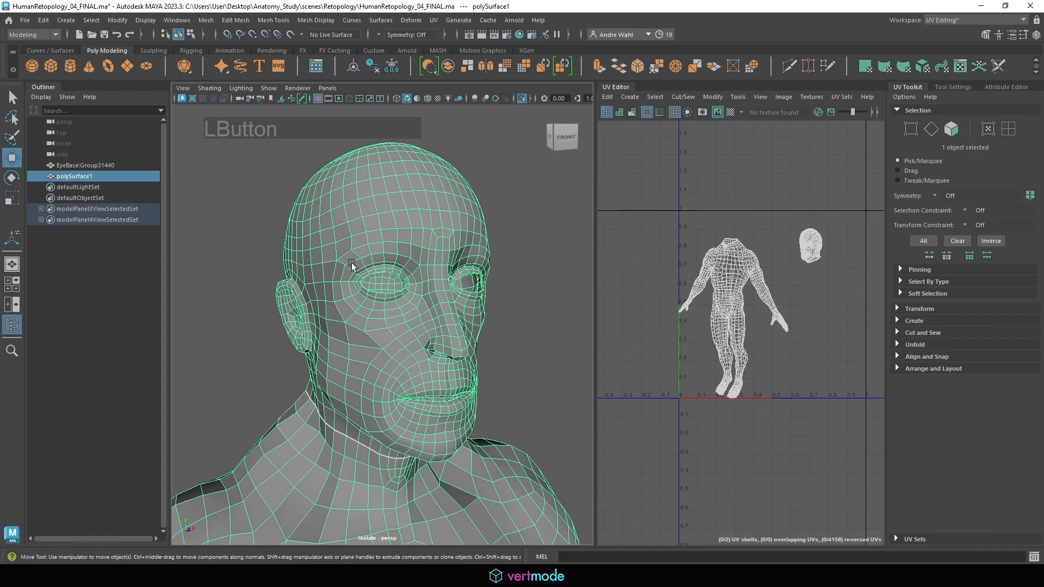
# - Set the selection symmetry to Object X
pyautogui.keyDown('alt'); pyautogui.moveTo(468, 260); pyautogui.dragTo(357, 239); pyautogui.keyUp('alt')
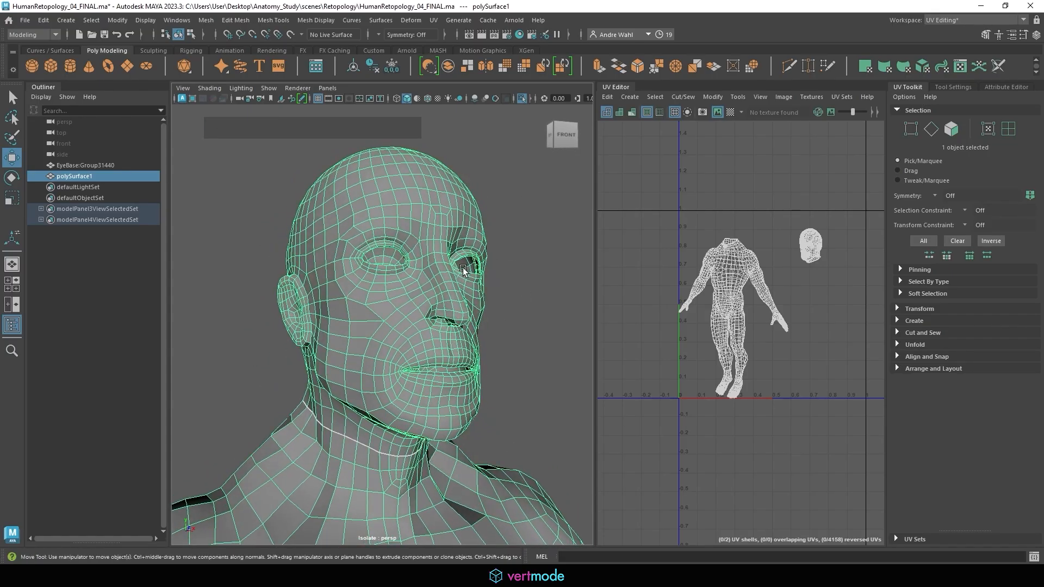
pyautogui.click(378, 35)
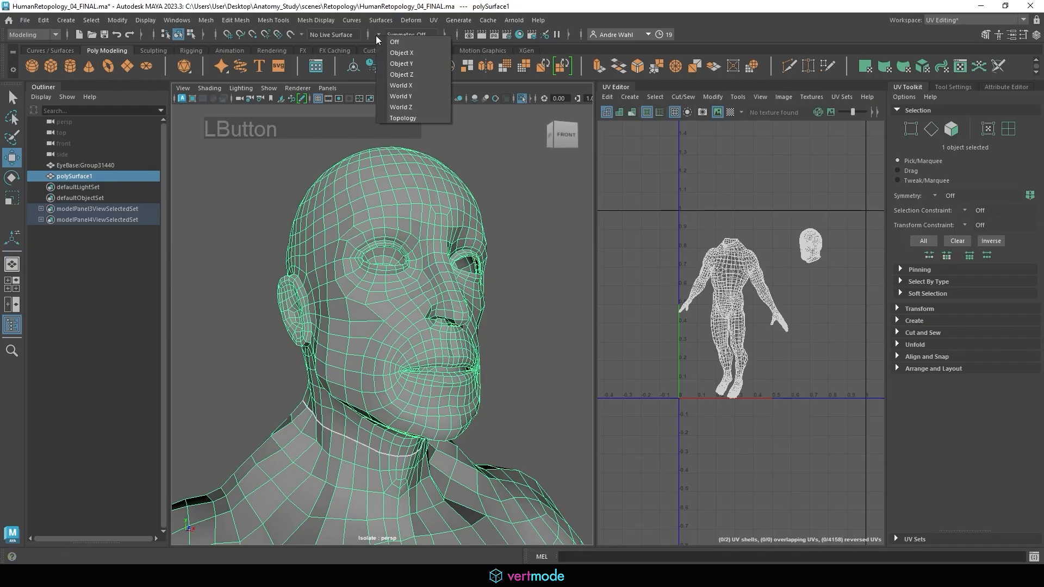
pyautogui.click(412, 54)
# - Select the inner eyelid edge loops of both eyes using symmetry and cut the UVs along them
pyautogui.keyDown('alt'); pyautogui.moveTo(413, 228); pyautogui.dragTo(435, 250, button='middle'); pyautogui.keyUp('alt')
pyautogui.keyDown('alt'); pyautogui.moveTo(434, 250); pyautogui.dragTo(482, 265, button='right'); pyautogui.keyUp('alt')
pyautogui.keyDown('alt'); pyautogui.moveTo(481, 264); pyautogui.dragTo(439, 289); pyautogui.keyUp('alt')
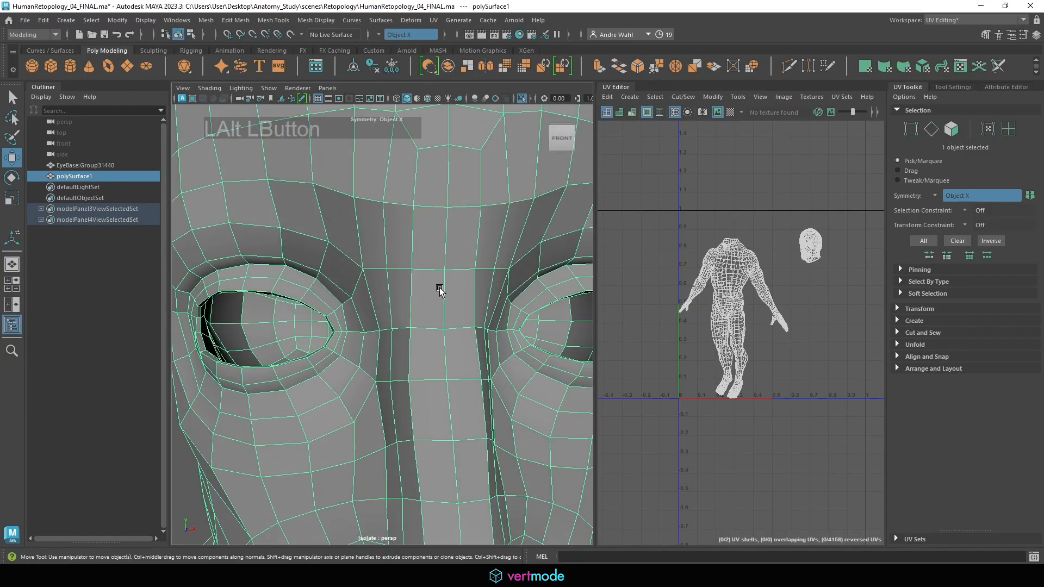
pyautogui.keyDown('alt'); pyautogui.moveTo(439, 289); pyautogui.dragTo(244, 309, button='middle'); pyautogui.keyUp('alt')
pyautogui.keyDown('alt'); pyautogui.moveTo(245, 310); pyautogui.dragTo(187, 333); pyautogui.keyUp('alt')
pyautogui.keyDown('alt'); pyautogui.moveTo(187, 333); pyautogui.dragTo(431, 279, button='middle'); pyautogui.keyUp('alt')
pyautogui.keyDown('alt'); pyautogui.moveTo(431, 280); pyautogui.dragTo(361, 348, button='right'); pyautogui.keyUp('alt')
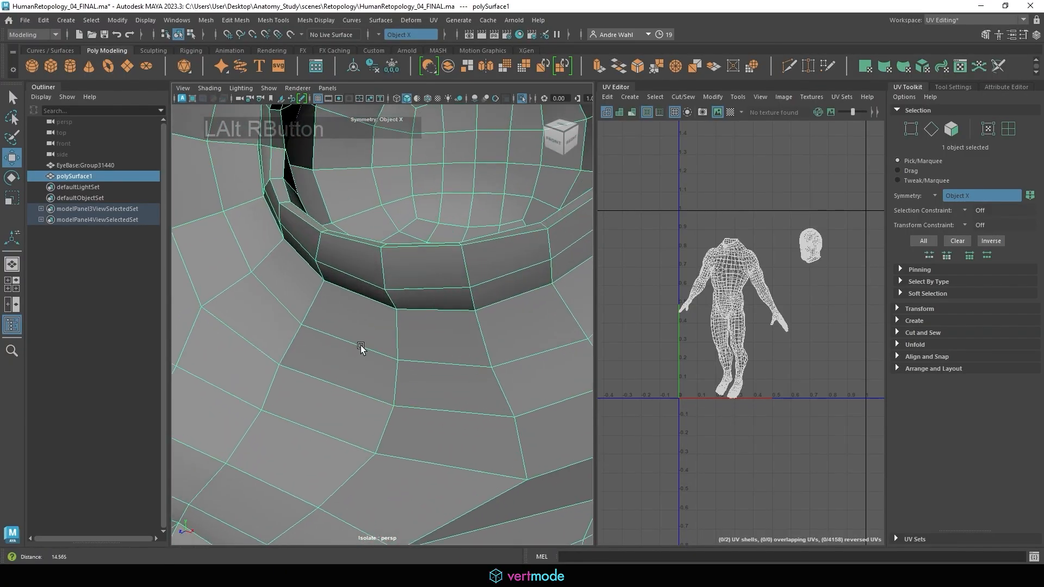
pyautogui.moveTo(297, 228); pyautogui.dragTo(298, 182, button='right')
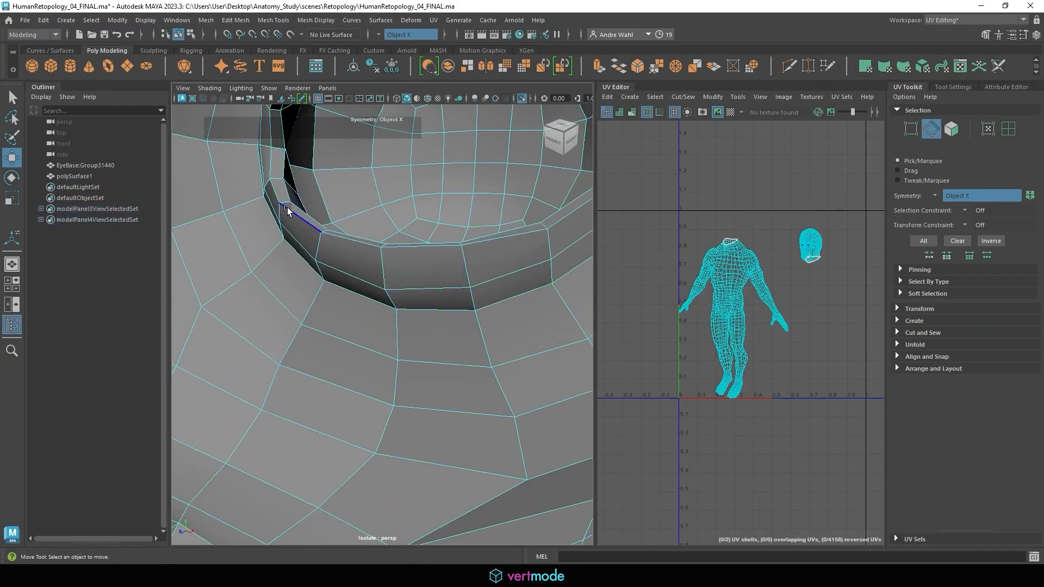
pyautogui.doubleClick(283, 158)
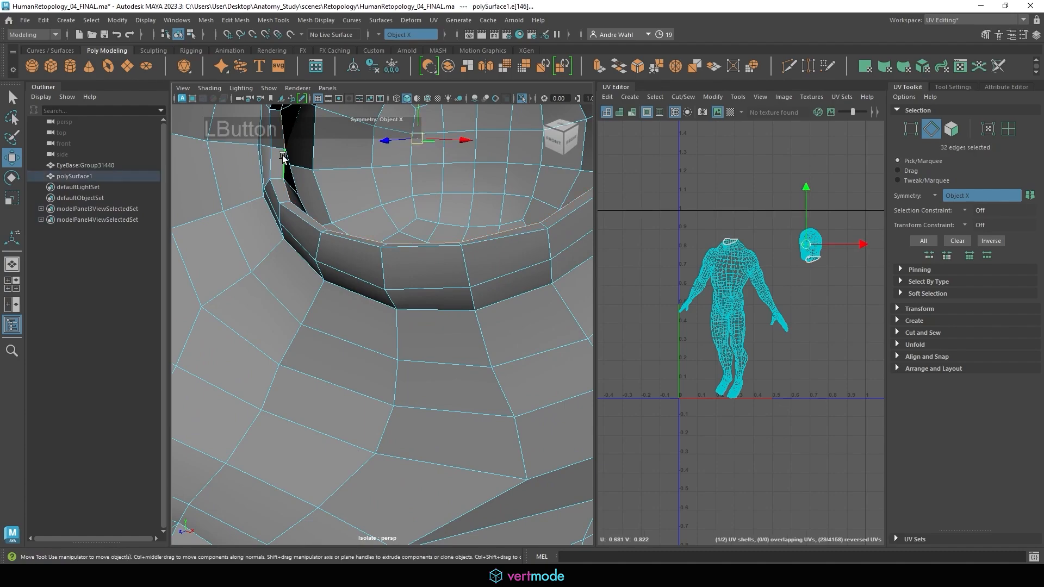
pyautogui.keyDown('alt'); pyautogui.moveTo(283, 152); pyautogui.dragTo(351, 188, button='right'); pyautogui.keyUp('alt')
pyautogui.keyDown('alt'); pyautogui.moveTo(350, 188); pyautogui.dragTo(374, 190); pyautogui.keyUp('alt')
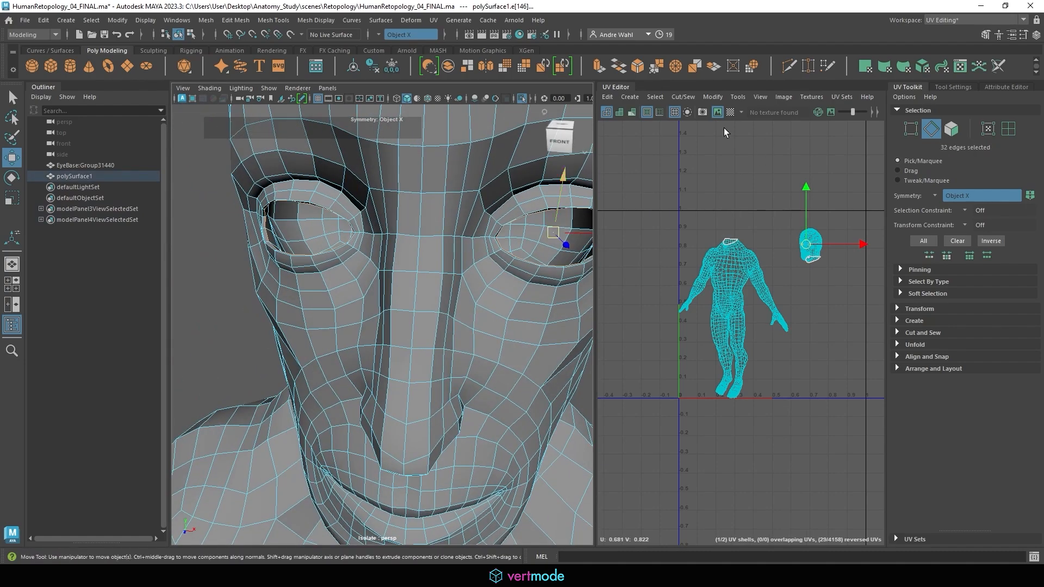
pyautogui.click(683, 97)
pyautogui.click(706, 155)
# - Select the head's UV shell, move it clear of the two small eye-socket shells and deselect it
pyautogui.keyDown('alt'); pyautogui.moveTo(767, 202); pyautogui.dragTo(702, 276, button='middle'); pyautogui.keyUp('alt')
pyautogui.keyDown('alt'); pyautogui.moveTo(712, 275); pyautogui.dragTo(872, 263, button='right'); pyautogui.keyUp('alt')
pyautogui.keyDown('alt'); pyautogui.moveTo(666, 229); pyautogui.dragTo(647, 201, button='middle'); pyautogui.keyUp('alt')
pyautogui.keyDown('alt'); pyautogui.moveTo(647, 201); pyautogui.dragTo(750, 263, button='right'); pyautogui.keyUp('alt')
pyautogui.doubleClick(720, 215)
pyautogui.press('w')
pyautogui.moveTo(716, 238); pyautogui.dragTo(789, 224)
pyautogui.click(800, 296)
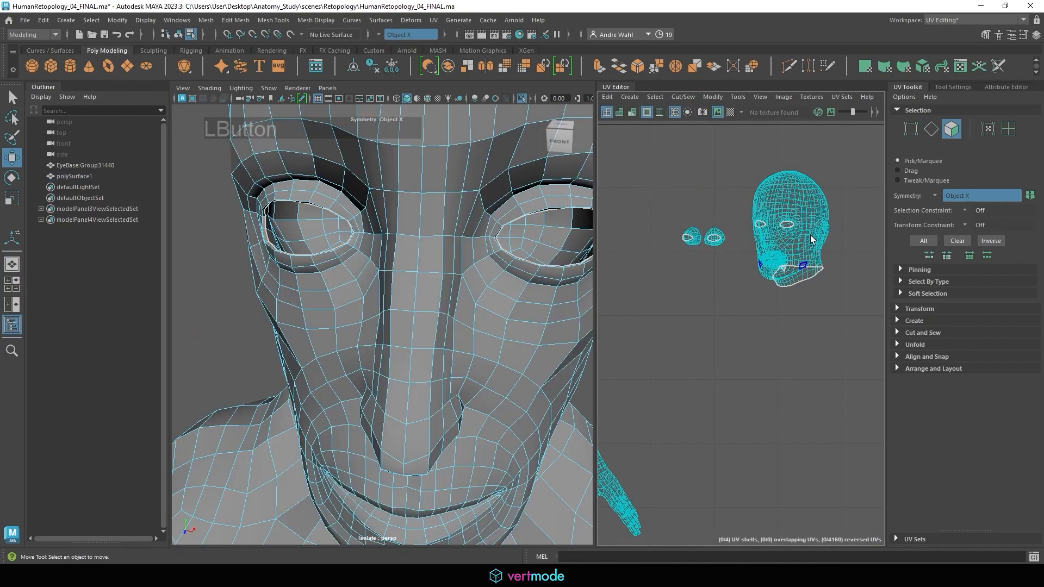
# - Select the edge loop along the inner lips of the mouth and cut the UVs along it
pyautogui.keyDown('alt'); pyautogui.moveTo(316, 327); pyautogui.dragTo(287, 302); pyautogui.keyUp('alt')
pyautogui.keyDown('alt'); pyautogui.moveTo(344, 306); pyautogui.dragTo(380, 239, button='middle'); pyautogui.keyUp('alt')
pyautogui.keyDown('alt'); pyautogui.moveTo(380, 239); pyautogui.dragTo(522, 263, button='right'); pyautogui.keyUp('alt')
pyautogui.keyDown('alt'); pyautogui.moveTo(503, 261); pyautogui.dragTo(469, 276); pyautogui.keyUp('alt')
pyautogui.keyDown('alt'); pyautogui.moveTo(478, 277); pyautogui.dragTo(517, 226, button='middle'); pyautogui.keyUp('alt')
pyautogui.keyDown('alt'); pyautogui.moveTo(517, 226); pyautogui.dragTo(467, 239); pyautogui.keyUp('alt')
pyautogui.keyDown('alt'); pyautogui.moveTo(370, 268); pyautogui.dragTo(408, 267, button='right'); pyautogui.keyUp('alt')
pyautogui.moveTo(333, 257); pyautogui.dragTo(326, 213, button='right')
pyautogui.doubleClick(306, 253)
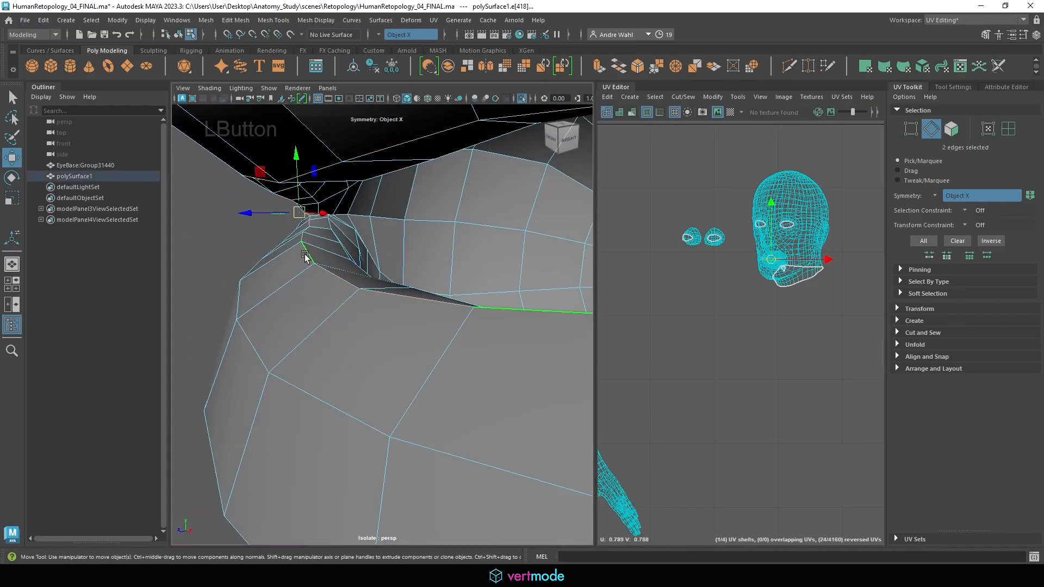
pyautogui.keyDown('alt'); pyautogui.moveTo(375, 245); pyautogui.dragTo(307, 233, button='right'); pyautogui.keyUp('alt')
pyautogui.keyDown('alt'); pyautogui.moveTo(337, 235); pyautogui.dragTo(403, 226); pyautogui.keyUp('alt')
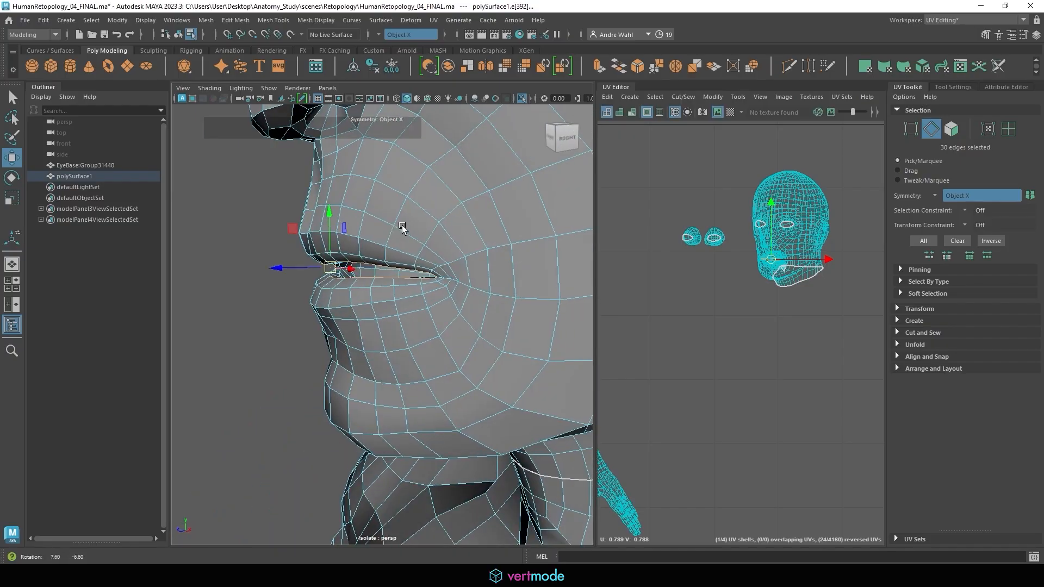
pyautogui.keyDown('alt'); pyautogui.moveTo(403, 226); pyautogui.dragTo(272, 303, button='right'); pyautogui.keyUp('alt')
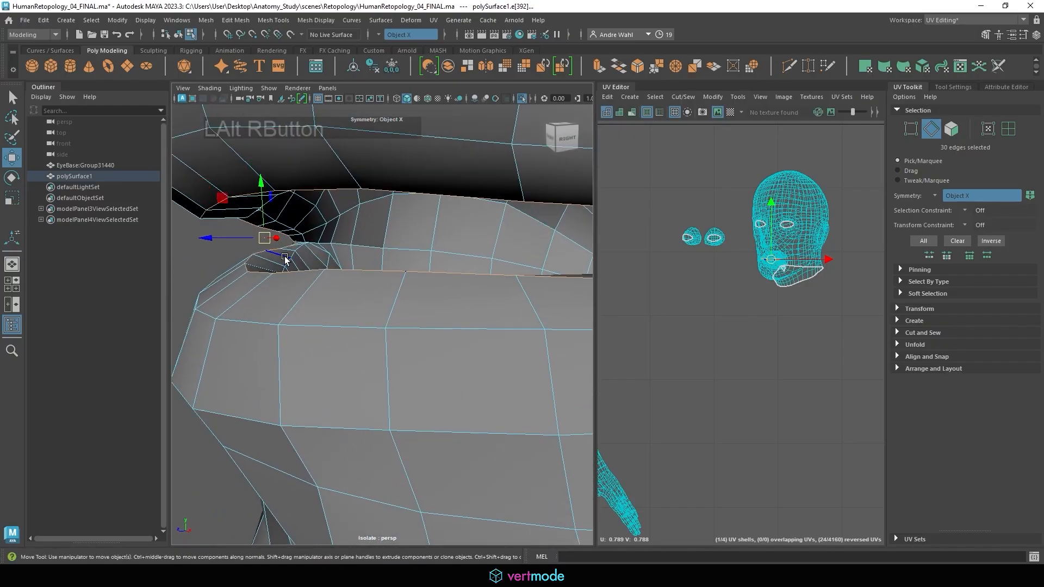
pyautogui.doubleClick(297, 246)
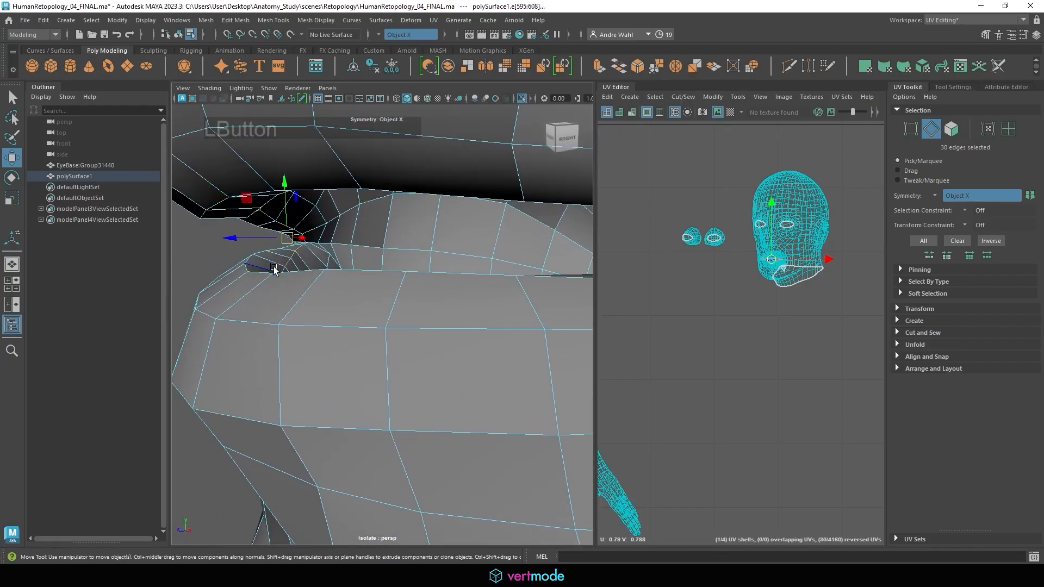
pyautogui.click(249, 261)
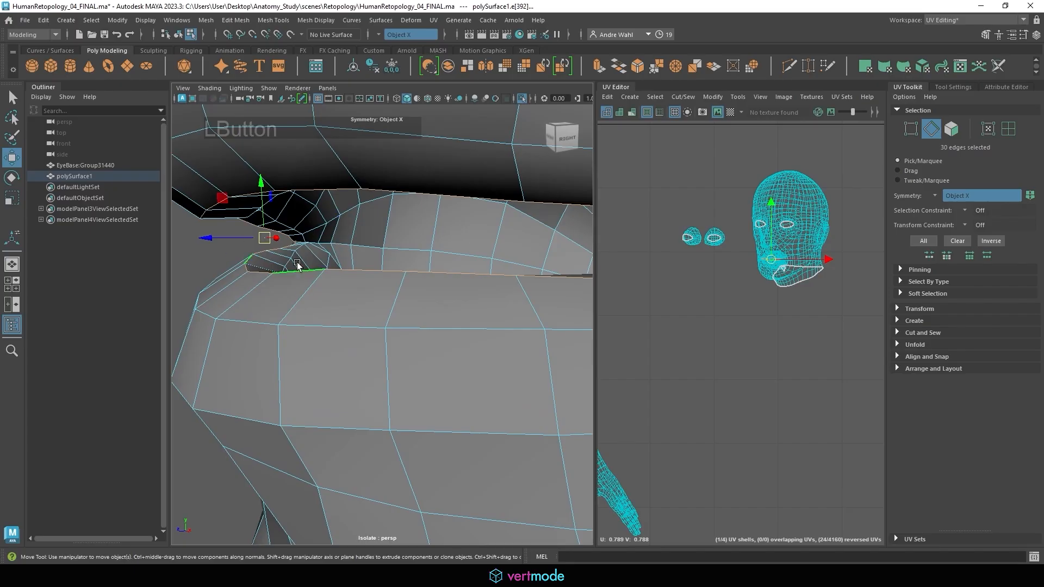
pyautogui.click(680, 96)
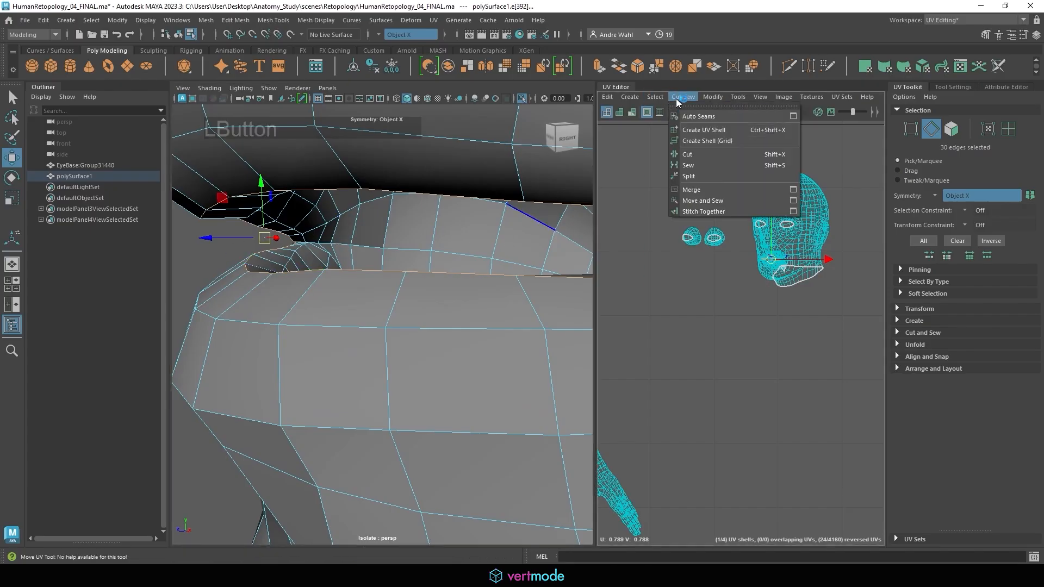
pyautogui.click(707, 155)
# - Select the head's UV shell and move it clear of the mouth-interior and eye-socket shells
pyautogui.rightClick(804, 229)
pyautogui.moveTo(804, 231); pyautogui.dragTo(803, 244, button='right')
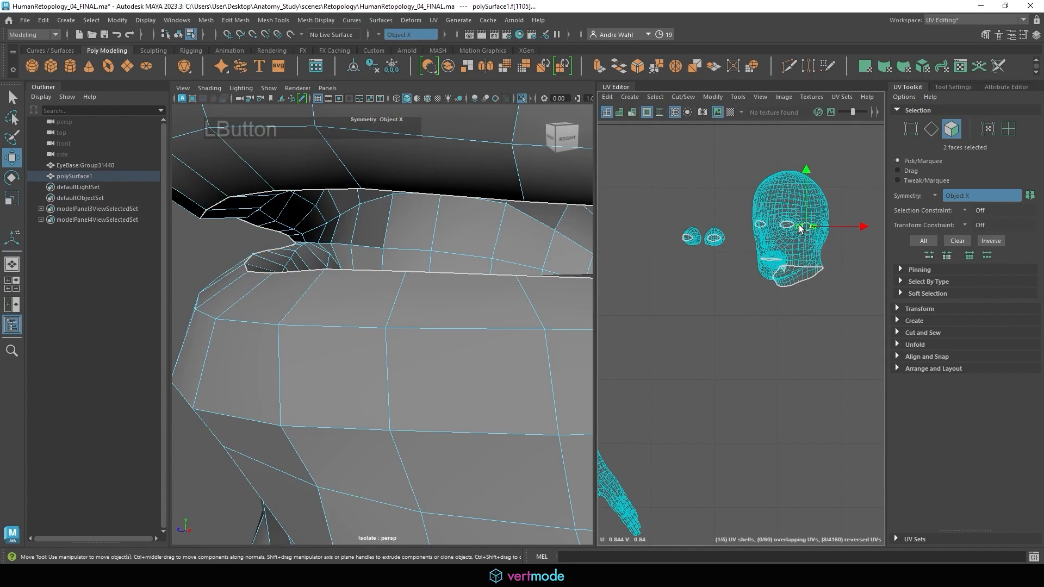
pyautogui.doubleClick(805, 229)
pyautogui.moveTo(791, 229); pyautogui.dragTo(709, 326)
pyautogui.keyDown('alt'); pyautogui.moveTo(791, 267); pyautogui.dragTo(750, 269, button='right'); pyautogui.keyUp('alt')
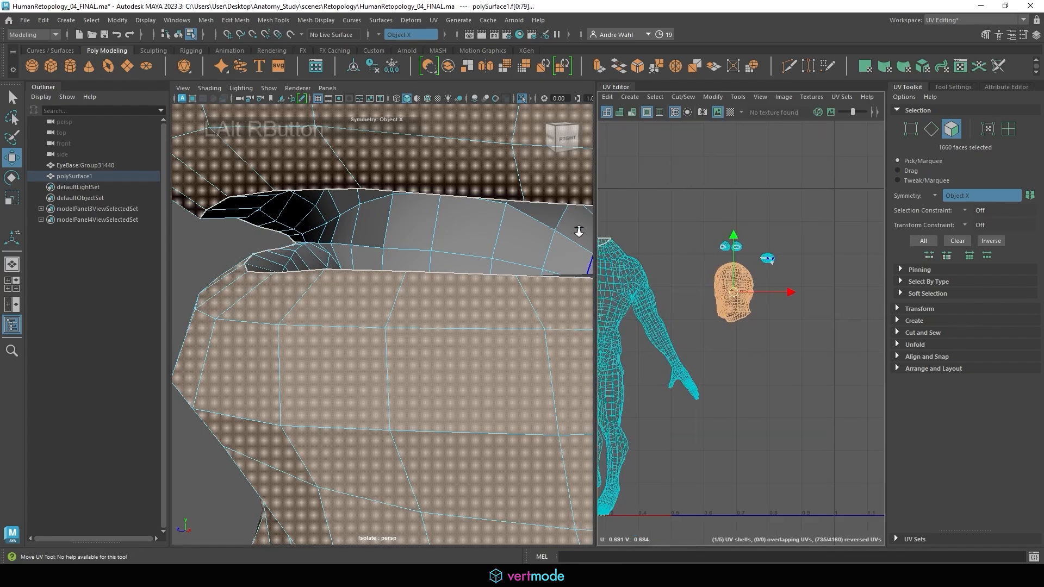
# - Select the edge loops around the base of both ears using symmetry and cut the UVs along them
pyautogui.press('f')
pyautogui.keyDown('alt'); pyautogui.moveTo(458, 237); pyautogui.dragTo(422, 235); pyautogui.keyUp('alt')
pyautogui.keyDown('alt'); pyautogui.moveTo(422, 235); pyautogui.dragTo(336, 288, button='middle'); pyautogui.keyUp('alt')
pyautogui.keyDown('alt'); pyautogui.moveTo(336, 288); pyautogui.dragTo(481, 296, button='right'); pyautogui.keyUp('alt')
pyautogui.moveTo(383, 244); pyautogui.dragTo(388, 206, button='right')
pyautogui.keyDown('alt'); pyautogui.moveTo(482, 256); pyautogui.dragTo(414, 255, button='right'); pyautogui.keyUp('alt')
pyautogui.keyDown('alt'); pyautogui.moveTo(414, 254); pyautogui.dragTo(419, 207, button='middle'); pyautogui.keyUp('alt')
pyautogui.keyDown('alt'); pyautogui.moveTo(420, 207); pyautogui.dragTo(382, 196); pyautogui.keyUp('alt')
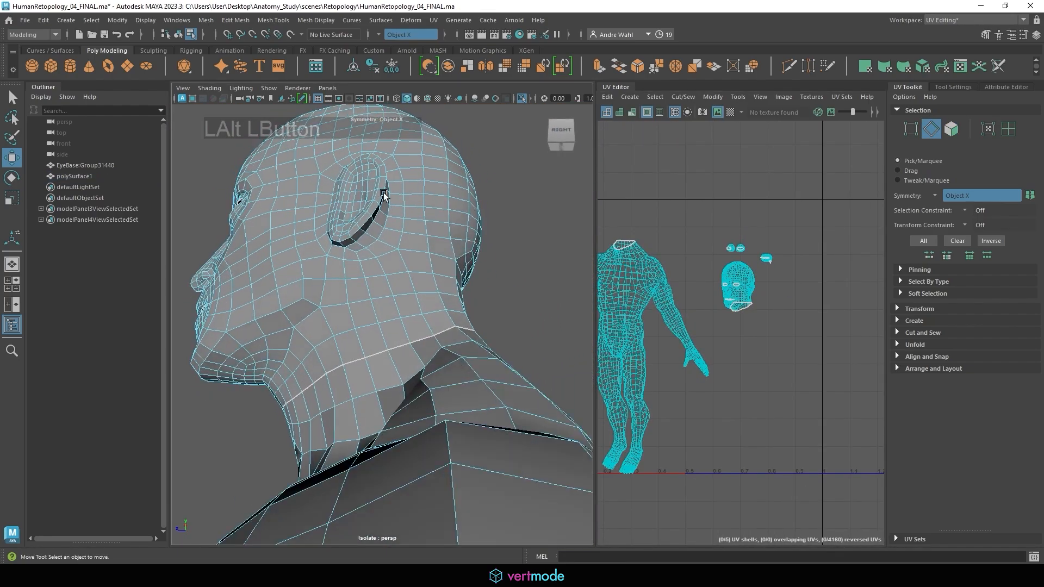
pyautogui.keyDown('alt'); pyautogui.moveTo(382, 196); pyautogui.dragTo(424, 280, button='middle'); pyautogui.keyUp('alt')
pyautogui.keyDown('alt'); pyautogui.moveTo(424, 280); pyautogui.dragTo(490, 294, button='right'); pyautogui.keyUp('alt')
pyautogui.keyDown('alt'); pyautogui.moveTo(491, 293); pyautogui.dragTo(428, 226); pyautogui.keyUp('alt')
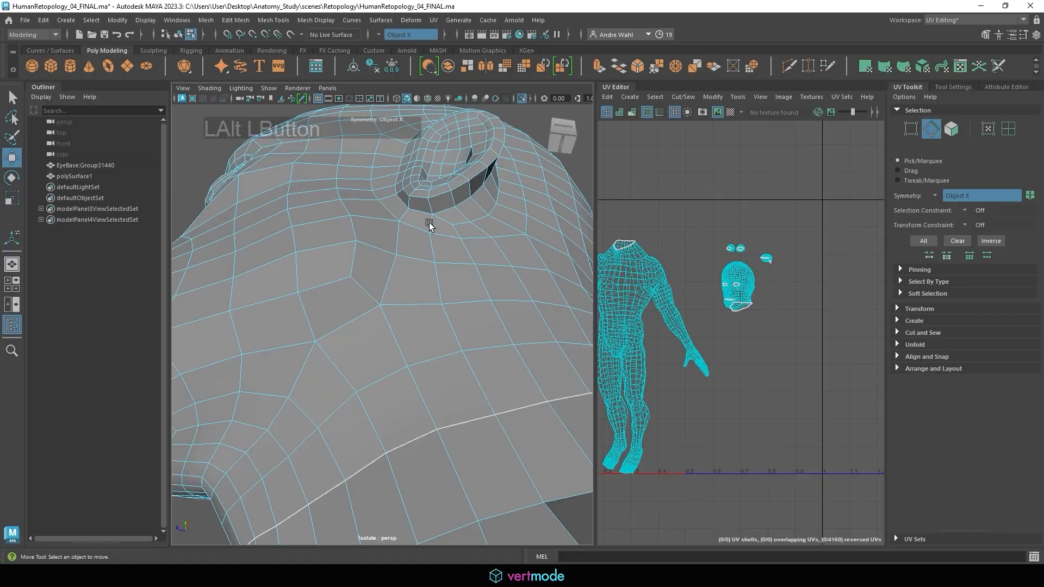
pyautogui.doubleClick(462, 221)
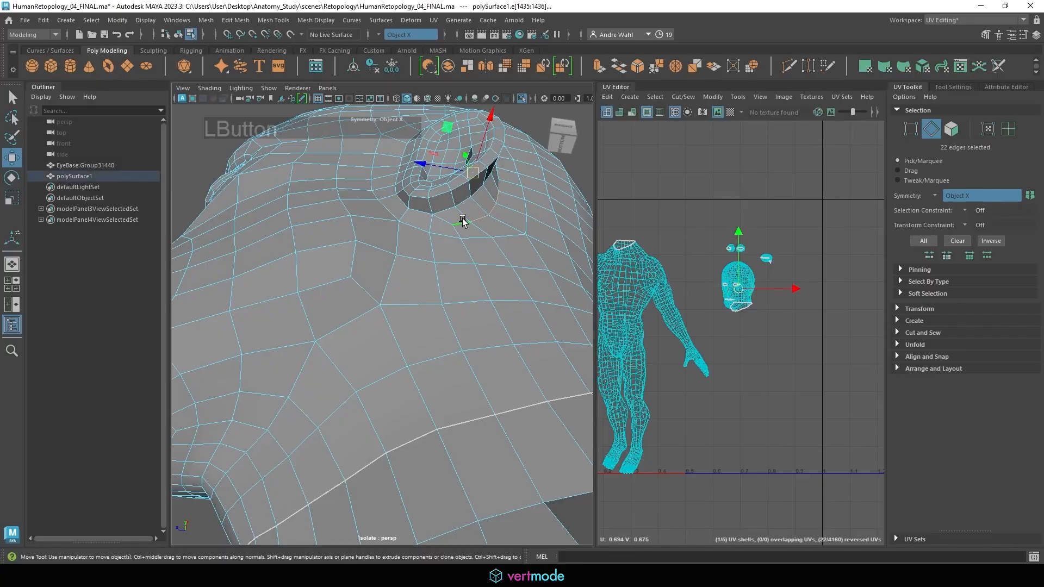
pyautogui.keyDown('shift'); pyautogui.doubleClick(430, 215); pyautogui.keyUp('shift')
pyautogui.keyDown('alt'); pyautogui.moveTo(426, 211); pyautogui.dragTo(429, 304); pyautogui.keyUp('alt')
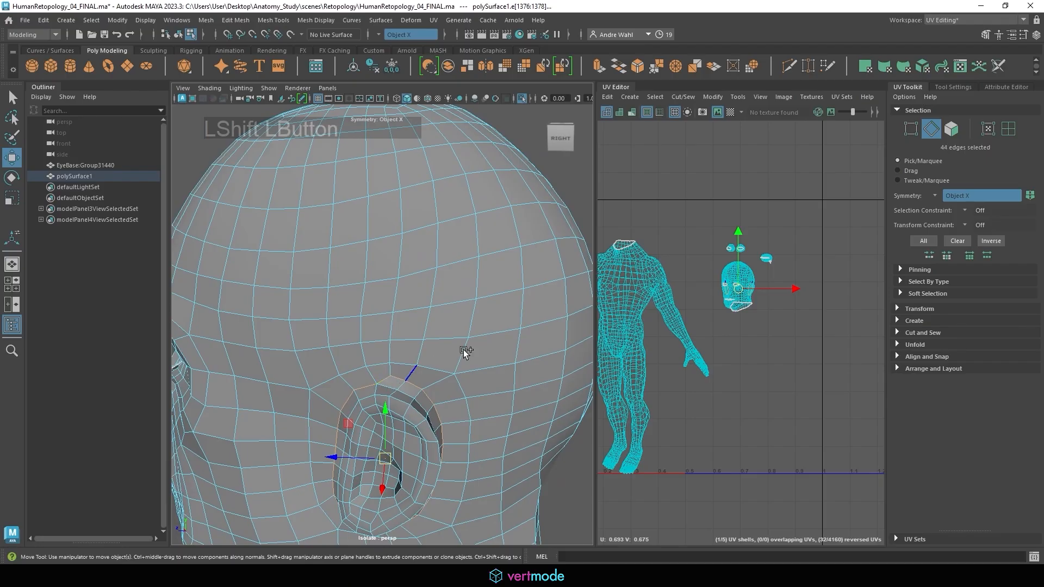
pyautogui.click(682, 97)
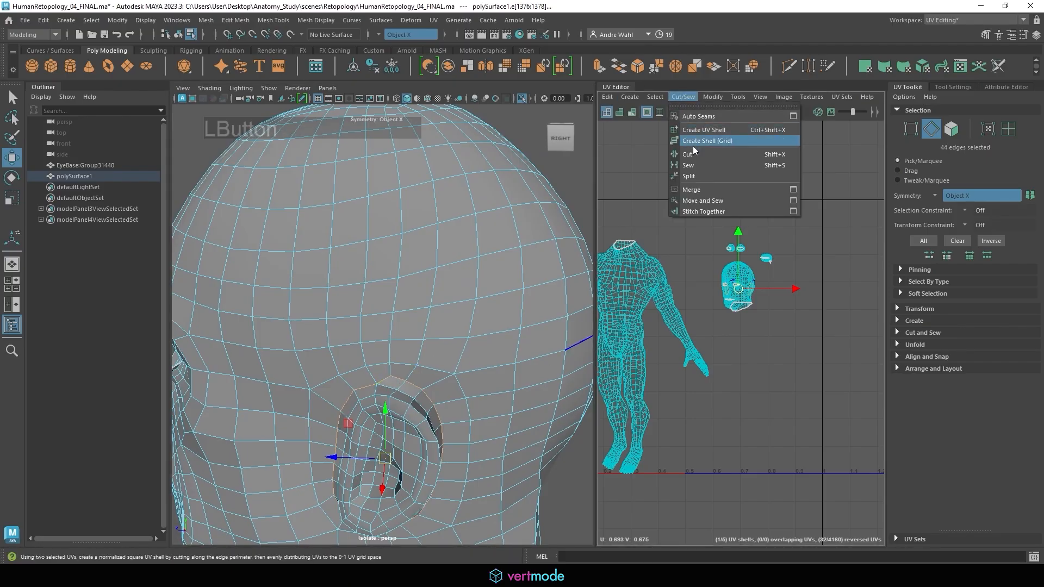
pyautogui.click(695, 155)
# - Select the head's UV shell and move it sideways, clear of the two ear shells
pyautogui.keyDown('alt'); pyautogui.moveTo(693, 197); pyautogui.dragTo(814, 250, button='right'); pyautogui.keyUp('alt')
pyautogui.rightClick(814, 224)
pyautogui.doubleClick(773, 291)
pyautogui.press('w')
pyautogui.moveTo(759, 312); pyautogui.dragTo(835, 308)
pyautogui.keyDown('alt'); pyautogui.moveTo(835, 312); pyautogui.dragTo(483, 262, button='right'); pyautogui.keyUp('alt')
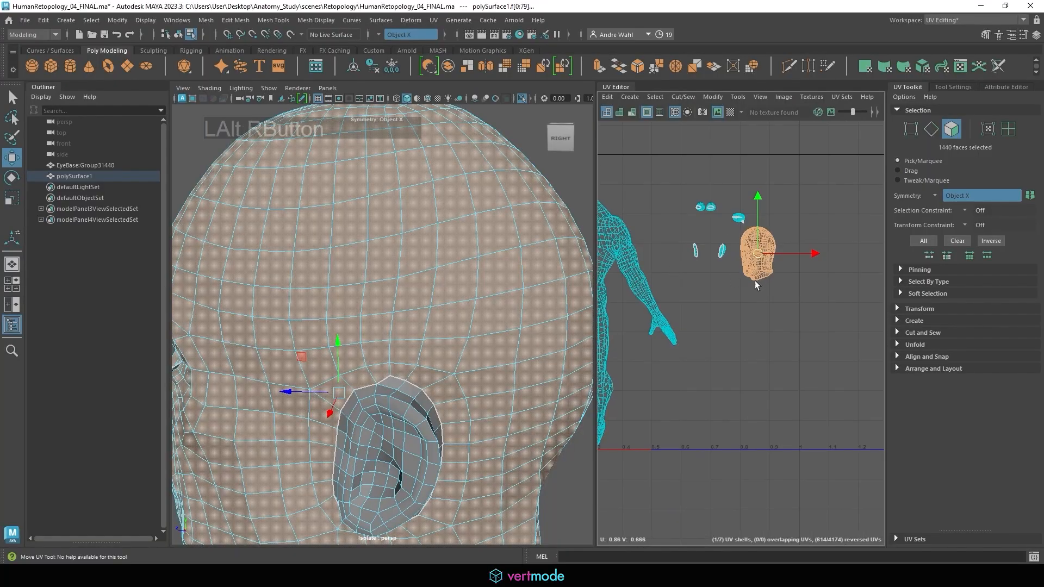
# - Select the head, ear, eye-socket and mouth shells together and open the options for Unfold
pyautogui.moveTo(685, 285); pyautogui.dragTo(835, 139)
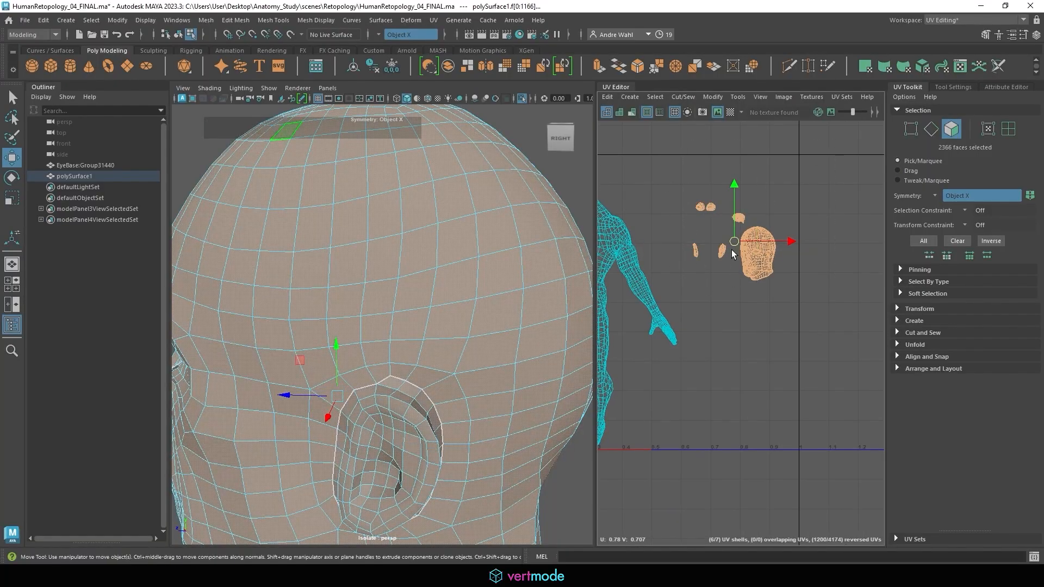
pyautogui.click(714, 98)
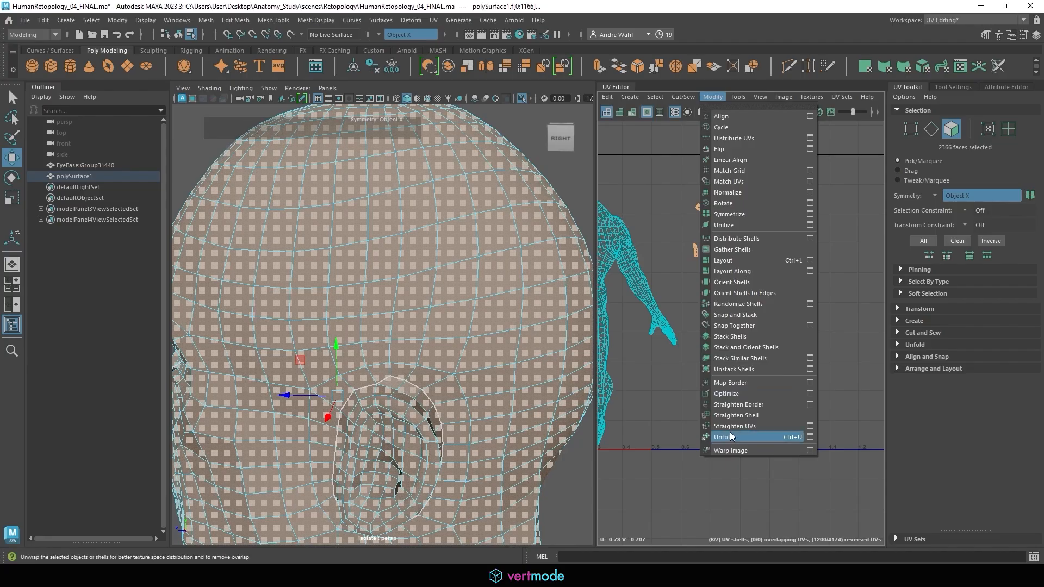
pyautogui.click(811, 437)
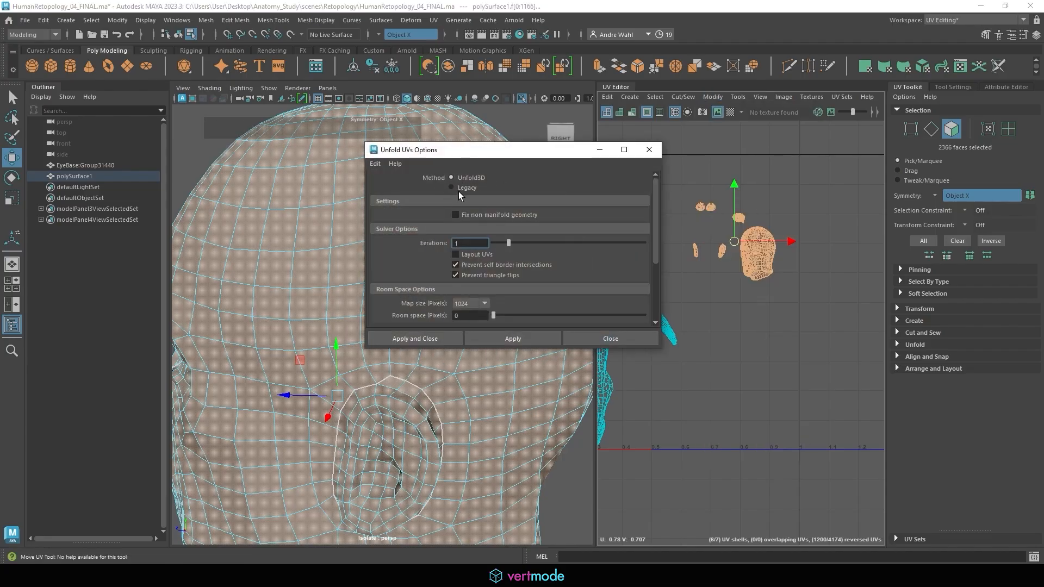
# - Check in the Plug-in Manager whether the Unfold3D.mll plug-in is loaded, and close the manager
pyautogui.click(177, 21)
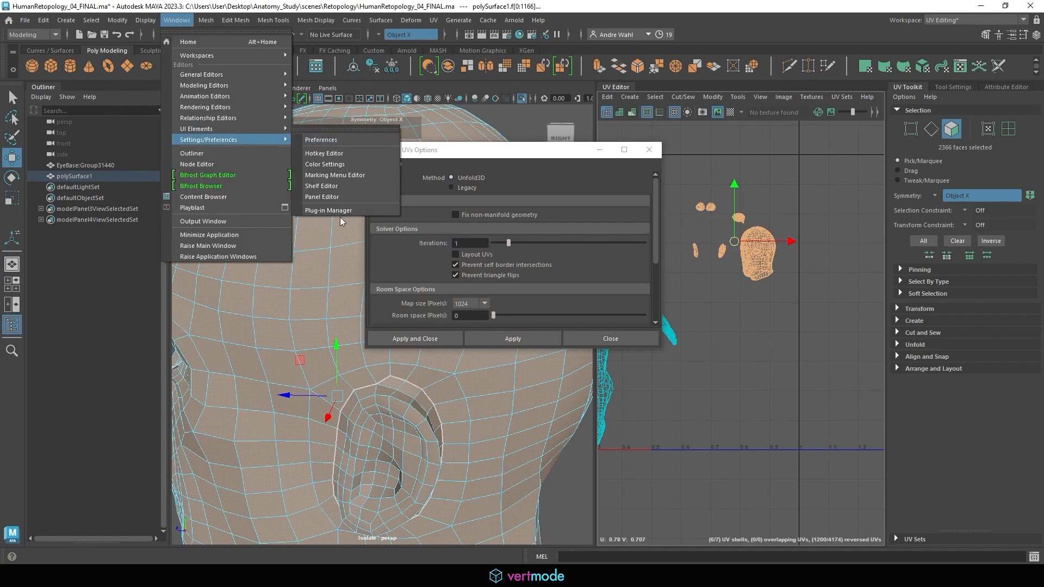
pyautogui.moveTo(207, 141)
pyautogui.click(332, 211)
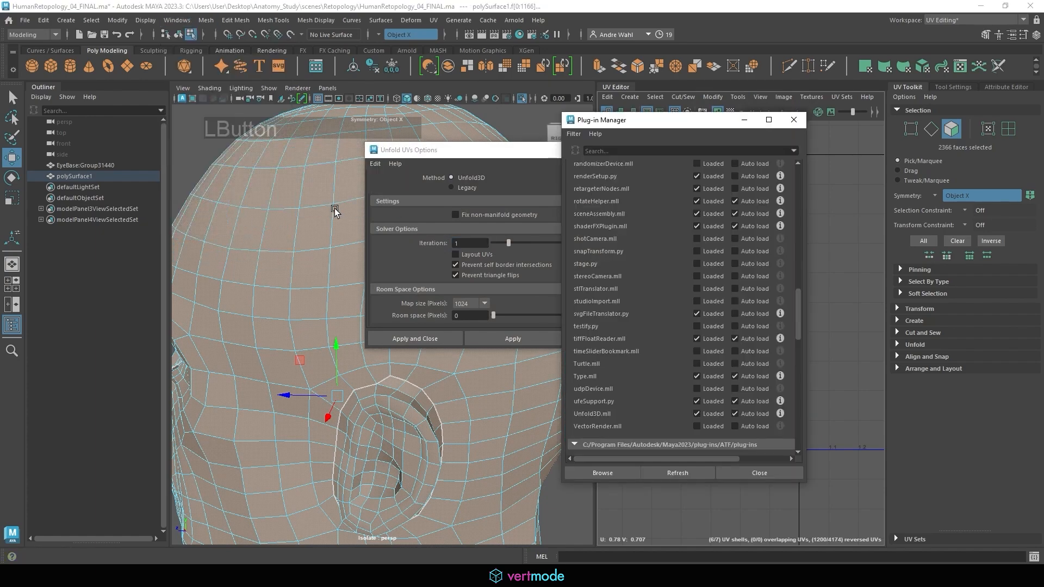
pyautogui.scroll(-5, 611, 214)
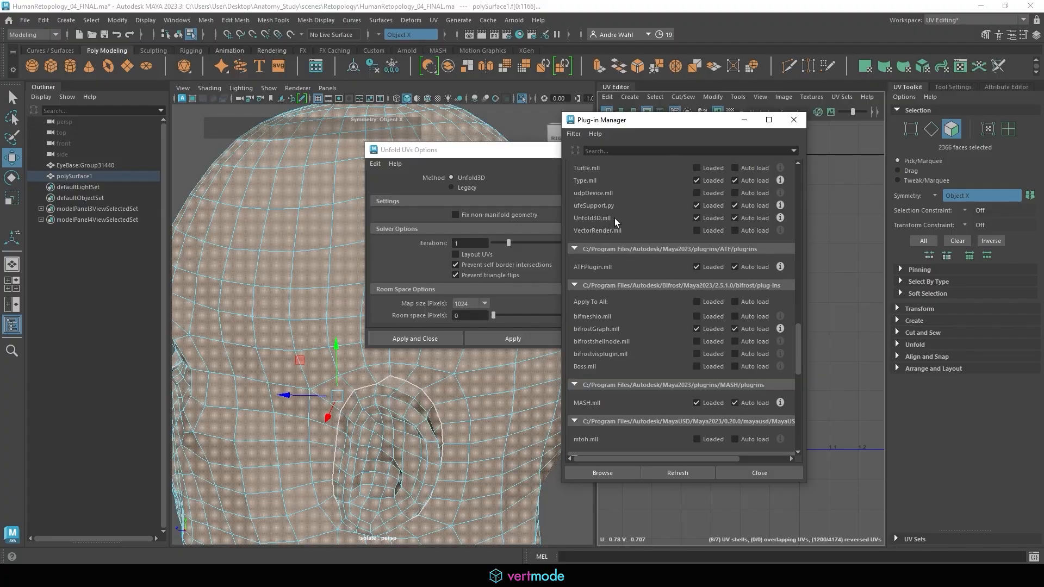
pyautogui.click(793, 119)
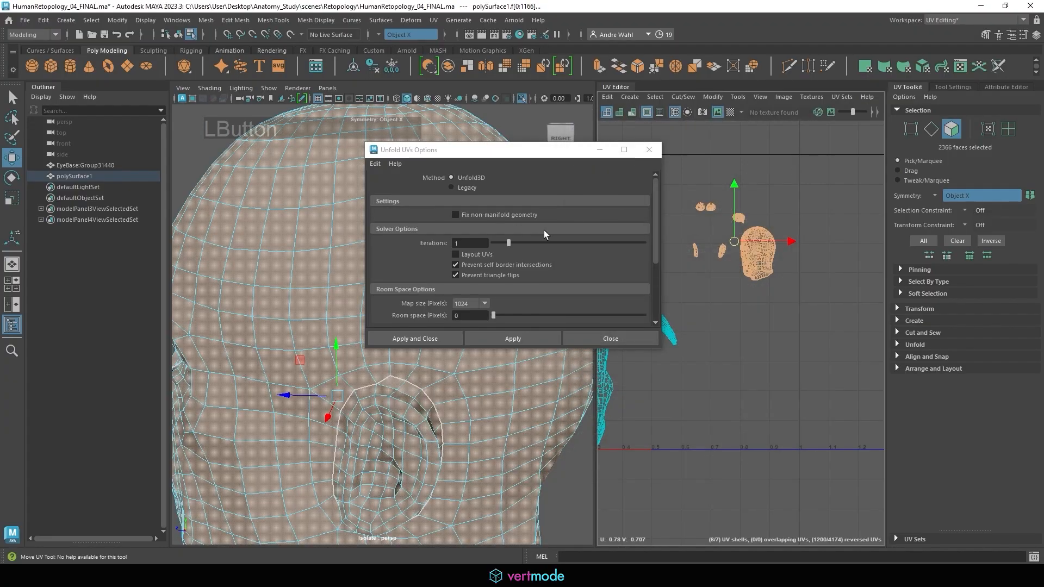
# - Unfold the selected shells using the Unfold3D method with 1 iteration, deselect them and close the options
pyautogui.click(504, 338)
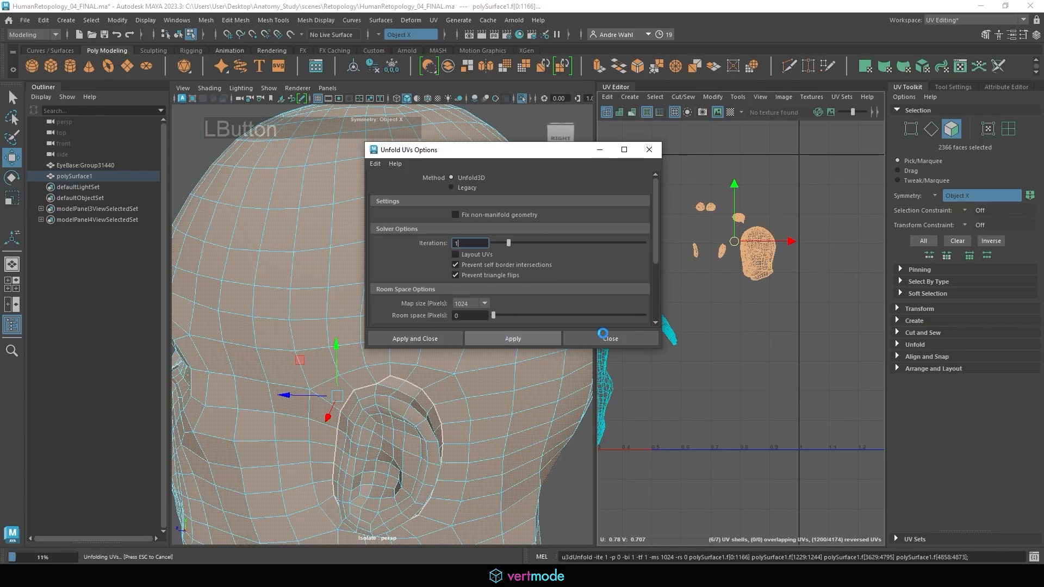
pyautogui.click(687, 144)
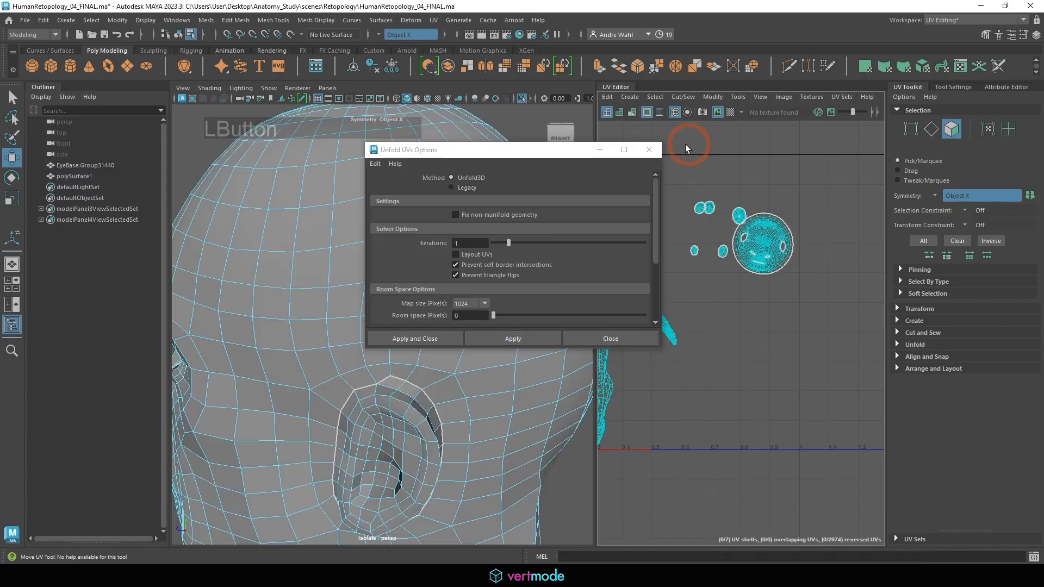
pyautogui.click(648, 149)
# - Inspect the unfolded head shell and the head model for distortion, toggling the checker map on and off
pyautogui.keyDown('alt'); pyautogui.moveTo(775, 195); pyautogui.dragTo(688, 231, button='middle'); pyautogui.keyUp('alt')
pyautogui.keyDown('alt'); pyautogui.moveTo(698, 239); pyautogui.dragTo(974, 261, button='right'); pyautogui.keyUp('alt')
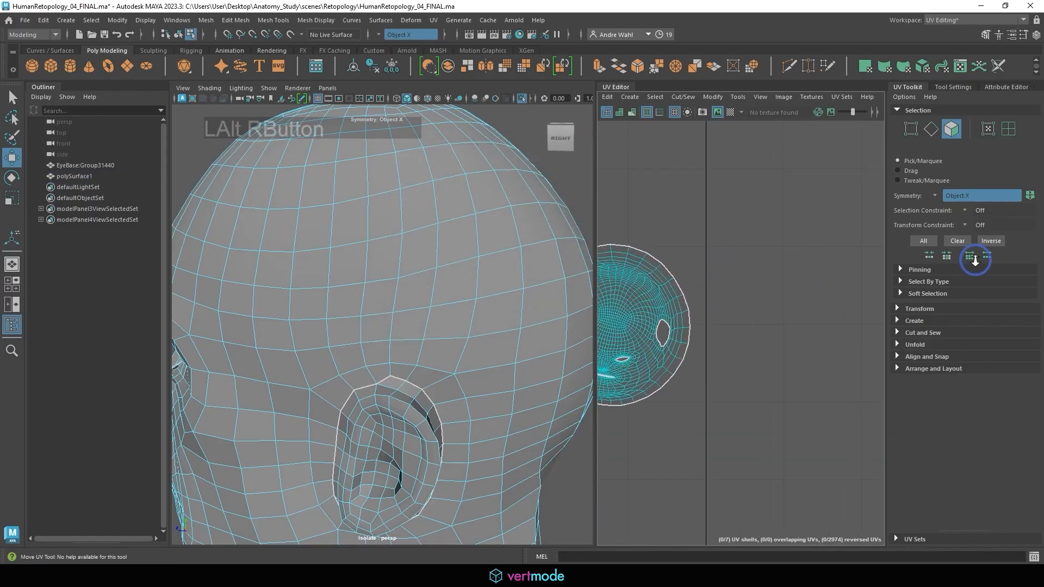
pyautogui.keyDown('alt'); pyautogui.moveTo(719, 252); pyautogui.dragTo(824, 200, button='middle'); pyautogui.keyUp('alt')
pyautogui.keyDown('alt'); pyautogui.moveTo(810, 204); pyautogui.dragTo(924, 239, button='right'); pyautogui.keyUp('alt')
pyautogui.keyDown('alt'); pyautogui.moveTo(725, 303); pyautogui.dragTo(807, 249, button='middle'); pyautogui.keyUp('alt')
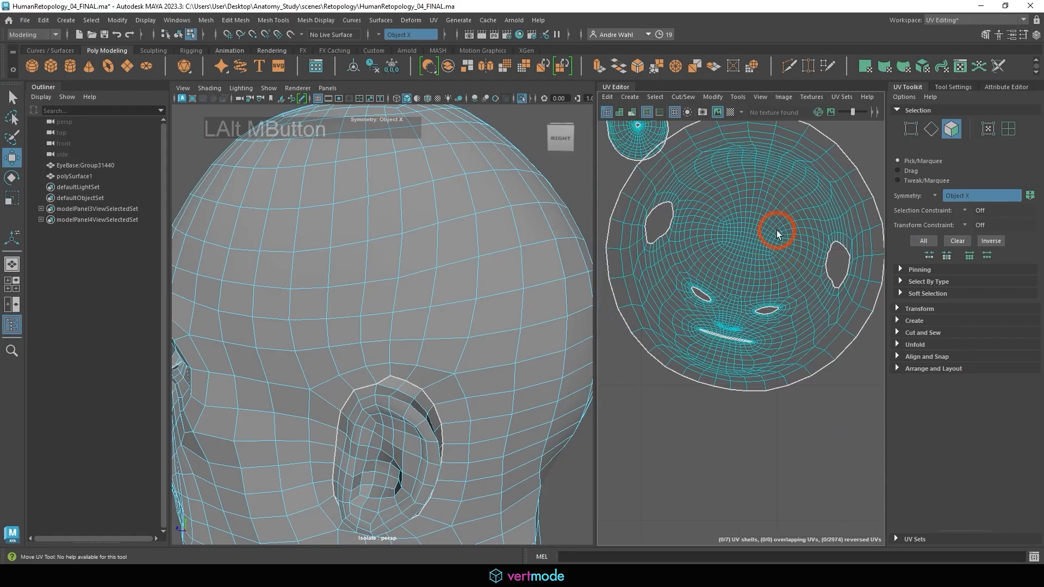
pyautogui.click(730, 112)
pyautogui.keyDown('alt'); pyautogui.moveTo(462, 239); pyautogui.dragTo(259, 250, button='right'); pyautogui.keyUp('alt')
pyautogui.keyDown('alt'); pyautogui.moveTo(259, 249); pyautogui.dragTo(418, 240); pyautogui.keyUp('alt')
pyautogui.click(730, 112)
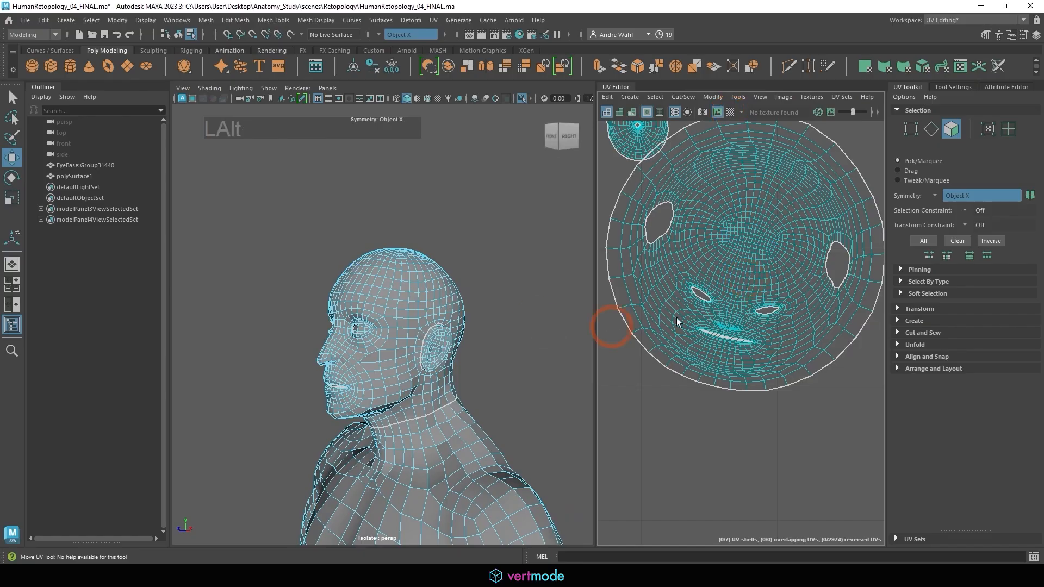
# - Select the center-line edges from the forehead over the crown down to the rear neck seam and cut the UVs along them
pyautogui.keyDown('alt'); pyautogui.moveTo(338, 284); pyautogui.dragTo(415, 293); pyautogui.keyUp('alt')
pyautogui.keyDown('alt'); pyautogui.moveTo(414, 294); pyautogui.dragTo(450, 296, button='right'); pyautogui.keyUp('alt')
pyautogui.keyDown('alt'); pyautogui.moveTo(449, 295); pyautogui.dragTo(378, 295); pyautogui.keyUp('alt')
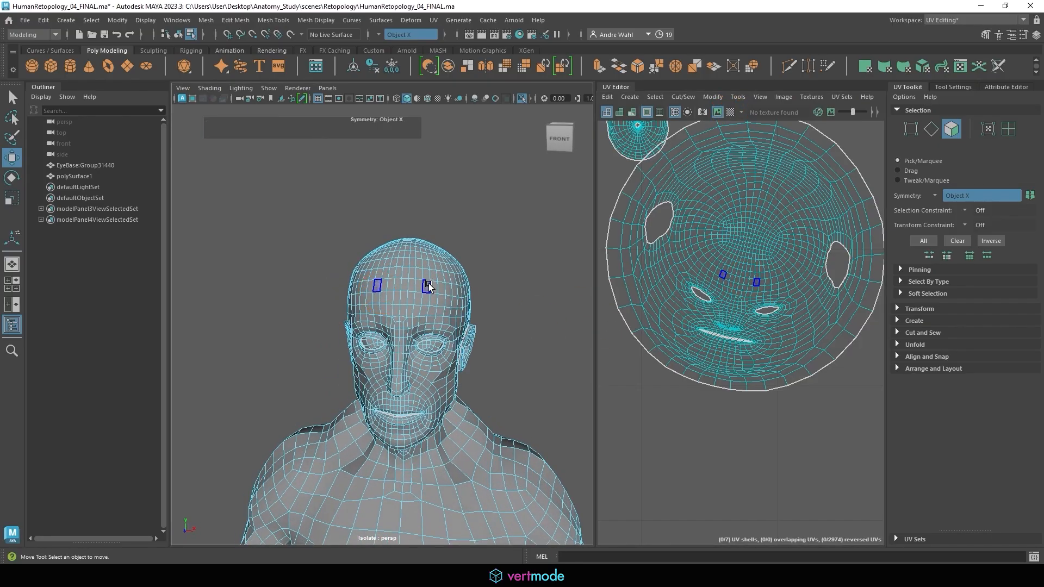
pyautogui.moveTo(422, 286); pyautogui.dragTo(423, 226, button='right')
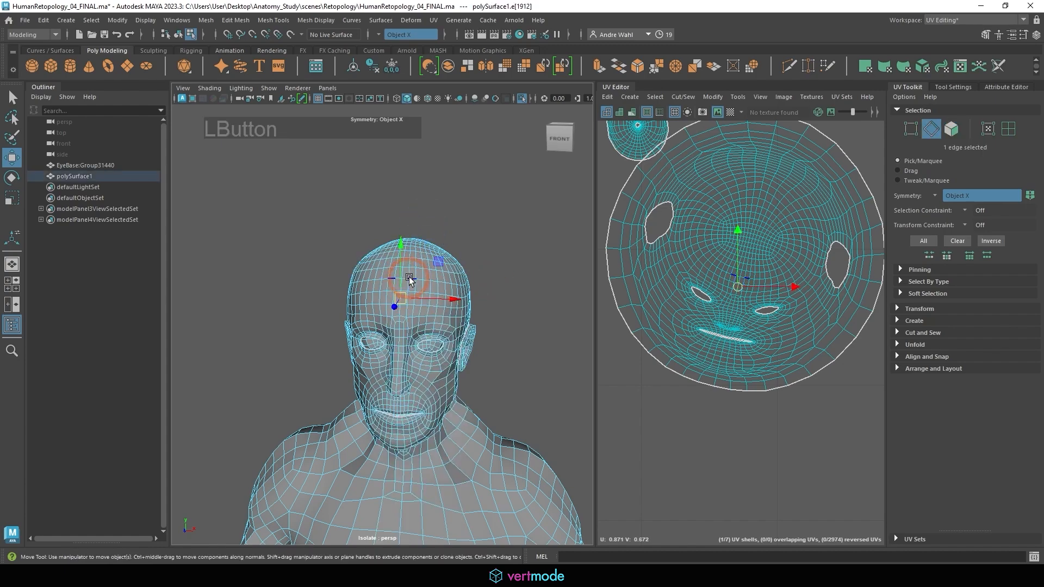
pyautogui.press('q')
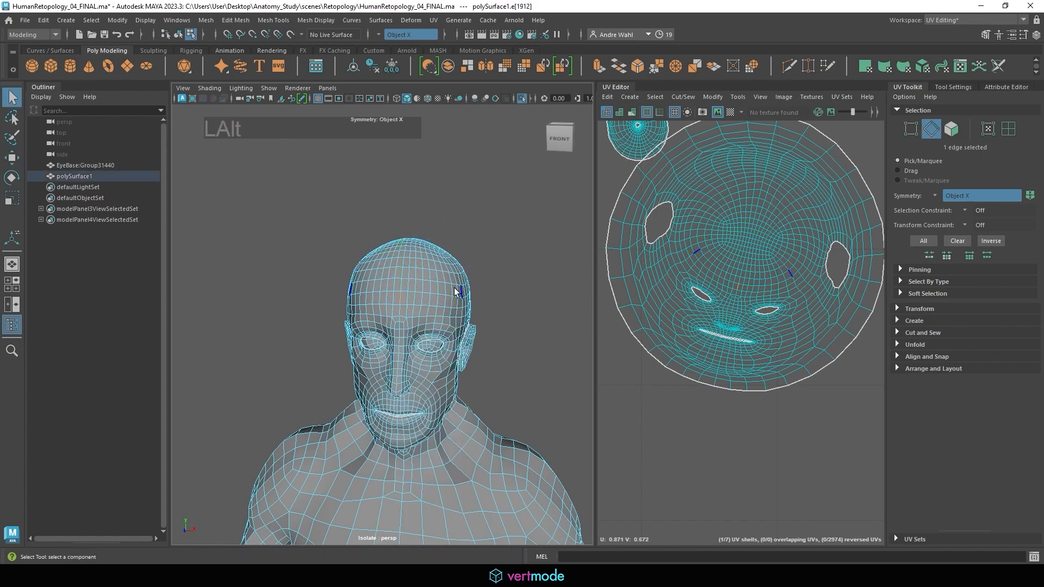
pyautogui.keyDown('alt'); pyautogui.moveTo(458, 291); pyautogui.dragTo(234, 306); pyautogui.keyUp('alt')
pyautogui.keyDown('alt'); pyautogui.moveTo(234, 306); pyautogui.dragTo(344, 397, button='right'); pyautogui.keyUp('alt')
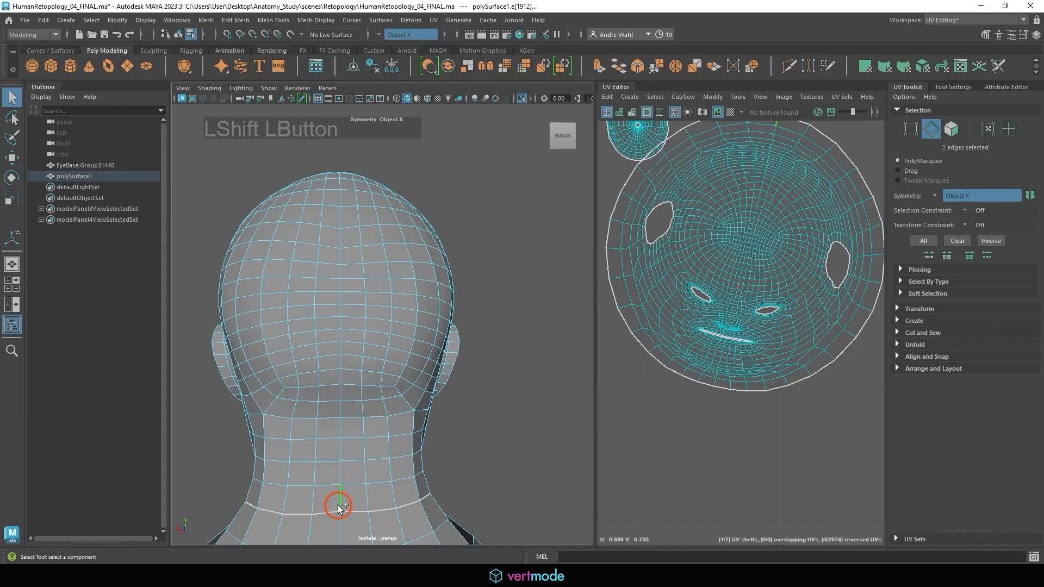
pyautogui.keyDown('shift'); pyautogui.doubleClick(338, 504); pyautogui.keyUp('shift')
pyautogui.click(688, 98)
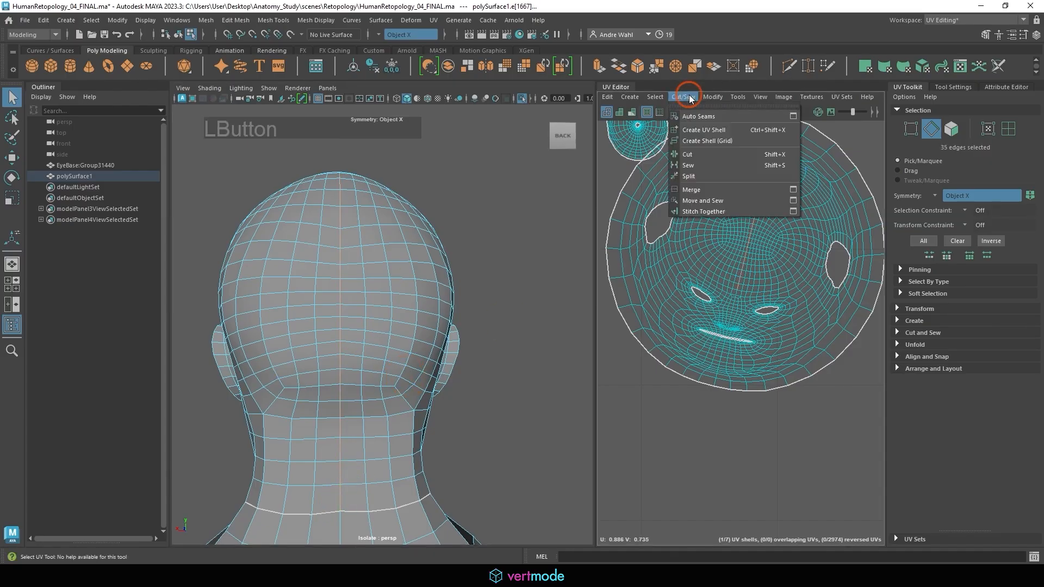
pyautogui.click(691, 153)
# - Reselect the head, ear, eye-socket and mouth shells and unfold them again with the new seam
pyautogui.rightClick(781, 216)
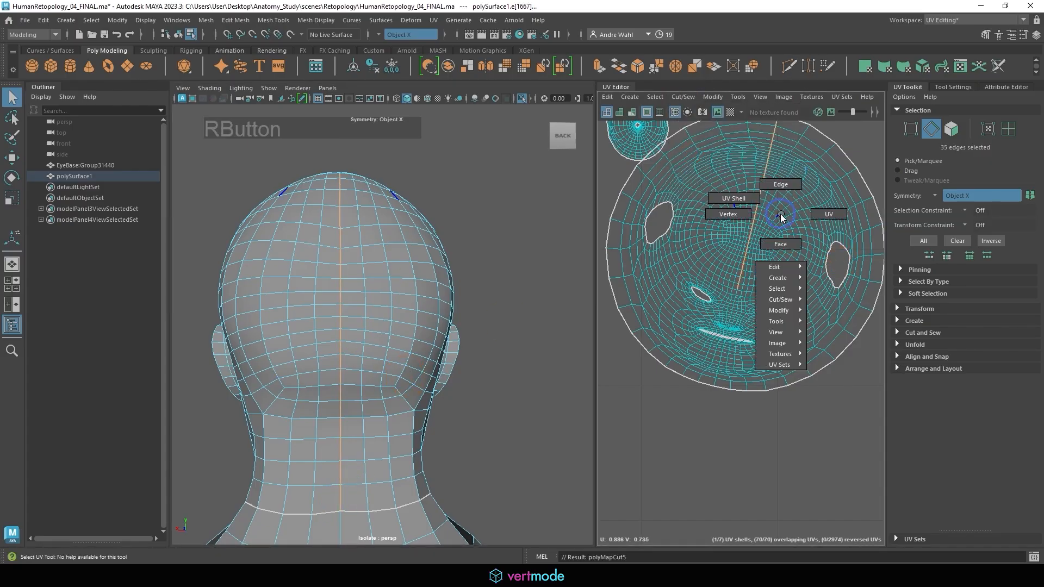
pyautogui.moveTo(781, 215); pyautogui.dragTo(695, 300, button='right')
pyautogui.click(655, 306)
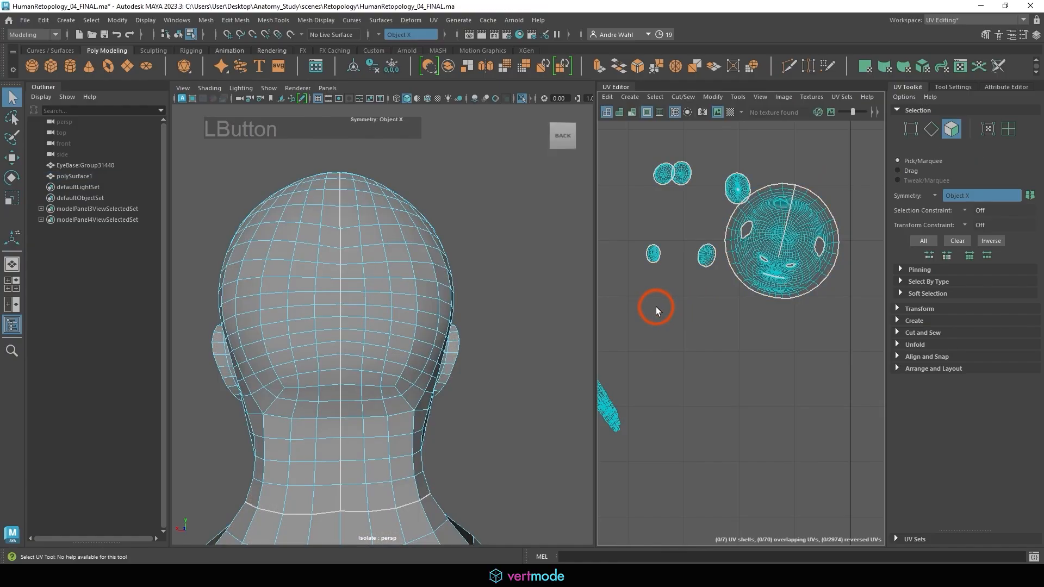
pyautogui.moveTo(856, 125); pyautogui.dragTo(855, 125)
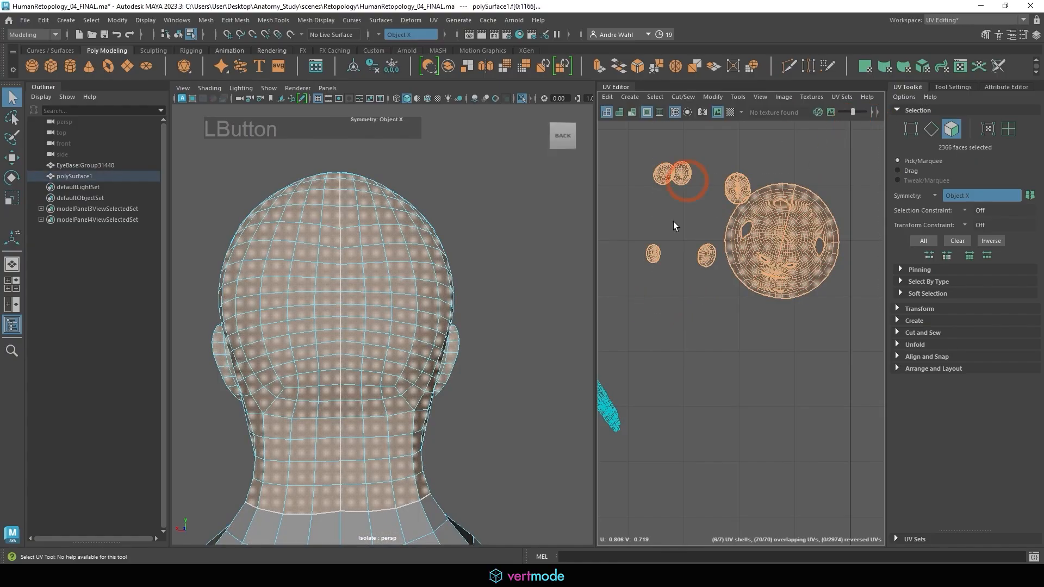
pyautogui.click(713, 97)
pyautogui.click(723, 436)
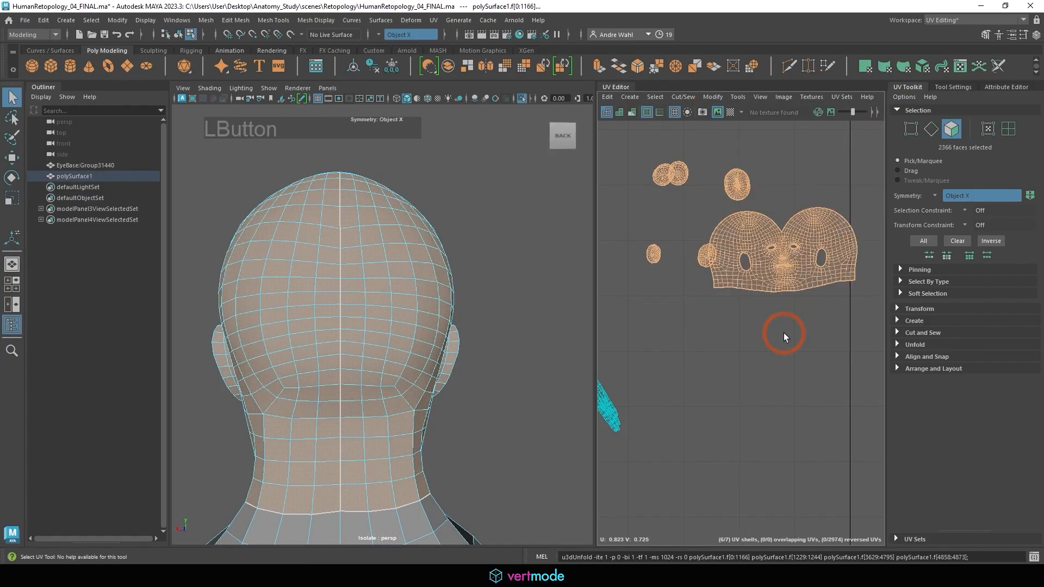
# - Deselect the shells and inspect the newly unfolded head shell in the UV layout
pyautogui.click(777, 349)
pyautogui.keyDown('alt'); pyautogui.moveTo(721, 281); pyautogui.dragTo(601, 301, button='middle'); pyautogui.keyUp('alt')
pyautogui.keyDown('alt'); pyautogui.moveTo(609, 305); pyautogui.dragTo(779, 304, button='right'); pyautogui.keyUp('alt')
pyautogui.keyDown('alt'); pyautogui.moveTo(779, 308); pyautogui.dragTo(789, 345, button='middle'); pyautogui.keyUp('alt')
pyautogui.keyDown('alt'); pyautogui.moveTo(792, 347); pyautogui.dragTo(720, 311, button='right'); pyautogui.keyUp('alt')
pyautogui.keyDown('alt'); pyautogui.moveTo(698, 211); pyautogui.dragTo(755, 281, button='middle'); pyautogui.keyUp('alt')
pyautogui.keyDown('alt'); pyautogui.moveTo(744, 301); pyautogui.dragTo(575, 273, button='right'); pyautogui.keyUp('alt')
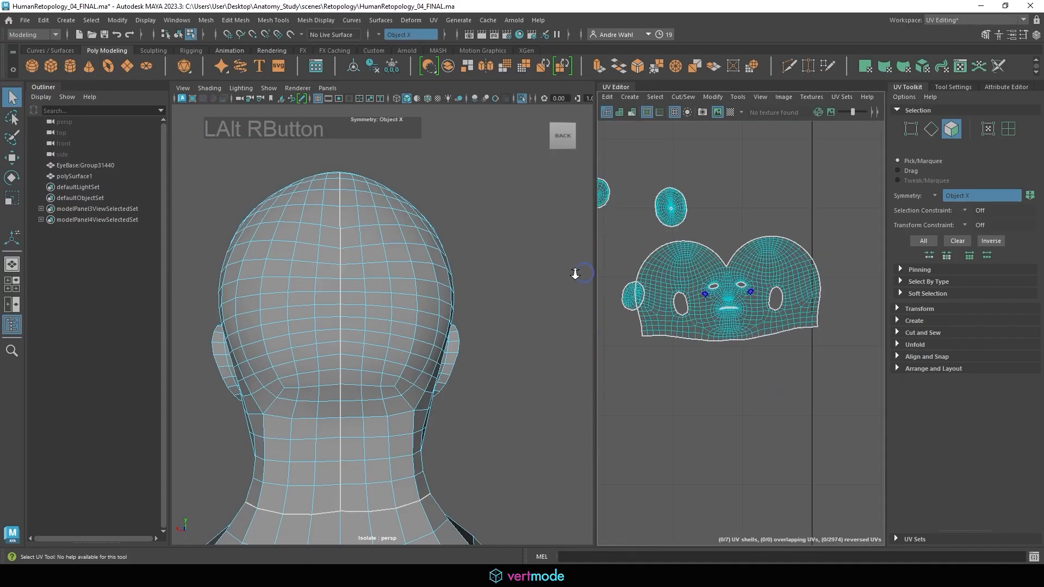
# - Select the mouth interior shell, frame it among the UVs and examine the matching mouth area on the face
pyautogui.click(679, 212)
pyautogui.keyDown('alt'); pyautogui.moveTo(679, 212); pyautogui.dragTo(729, 249, button='middle'); pyautogui.keyUp('alt')
pyautogui.press('f')
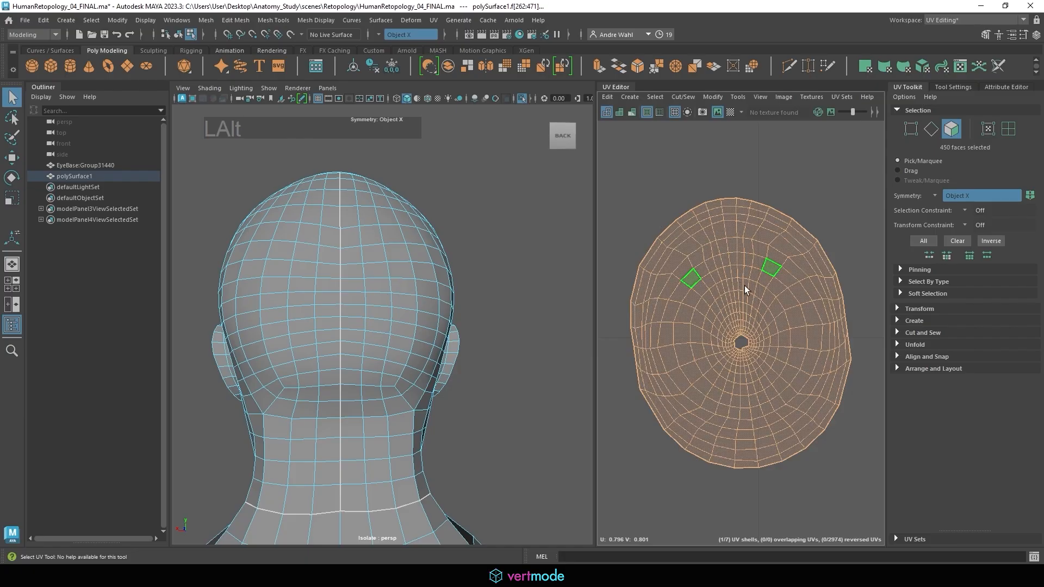
pyautogui.keyDown('alt'); pyautogui.moveTo(744, 289); pyautogui.dragTo(787, 327, button='right'); pyautogui.keyUp('alt')
pyautogui.keyDown('alt'); pyautogui.moveTo(358, 304); pyautogui.dragTo(628, 292); pyautogui.keyUp('alt')
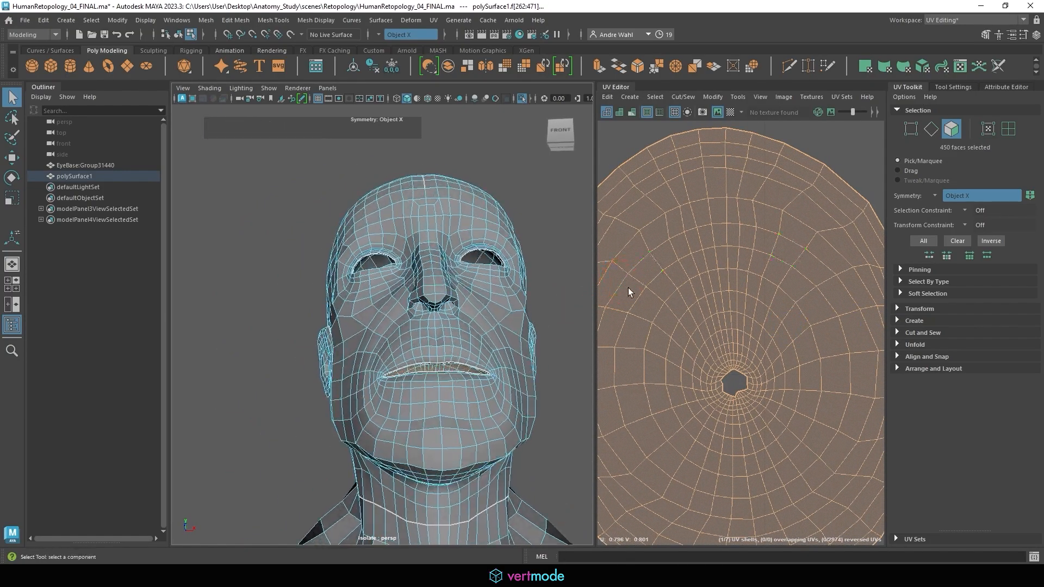
pyautogui.keyDown('alt'); pyautogui.moveTo(712, 319); pyautogui.dragTo(718, 263, button='middle'); pyautogui.keyUp('alt')
pyautogui.keyDown('alt'); pyautogui.moveTo(432, 327); pyautogui.dragTo(441, 377); pyautogui.keyUp('alt')
pyautogui.keyDown('alt'); pyautogui.moveTo(438, 462); pyautogui.dragTo(389, 240, button='middle'); pyautogui.keyUp('alt')
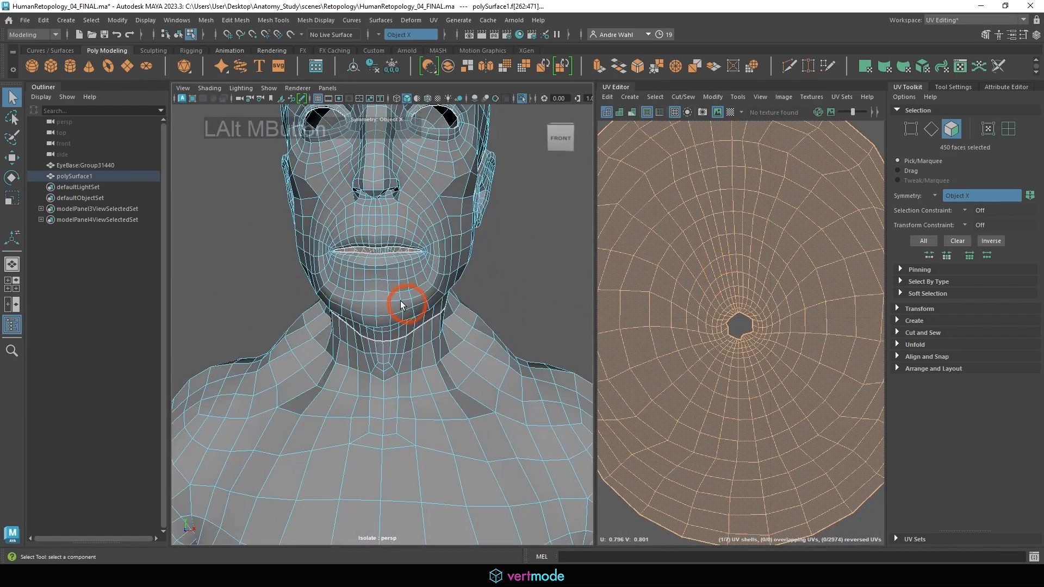
# - Select the center edge just inside the lower lip to locate the mouth's lower center line
pyautogui.keyDown('alt'); pyautogui.moveTo(400, 301); pyautogui.dragTo(464, 343, button='right'); pyautogui.keyUp('alt')
pyautogui.keyDown('alt'); pyautogui.moveTo(464, 343); pyautogui.dragTo(436, 363); pyautogui.keyUp('alt')
pyautogui.keyDown('alt'); pyautogui.moveTo(435, 363); pyautogui.dragTo(415, 363, button='middle'); pyautogui.keyUp('alt')
pyautogui.keyDown('alt'); pyautogui.moveTo(415, 363); pyautogui.dragTo(443, 380, button='right'); pyautogui.keyUp('alt')
pyautogui.moveTo(389, 254); pyautogui.dragTo(368, 225, button='right')
pyautogui.click(349, 290)
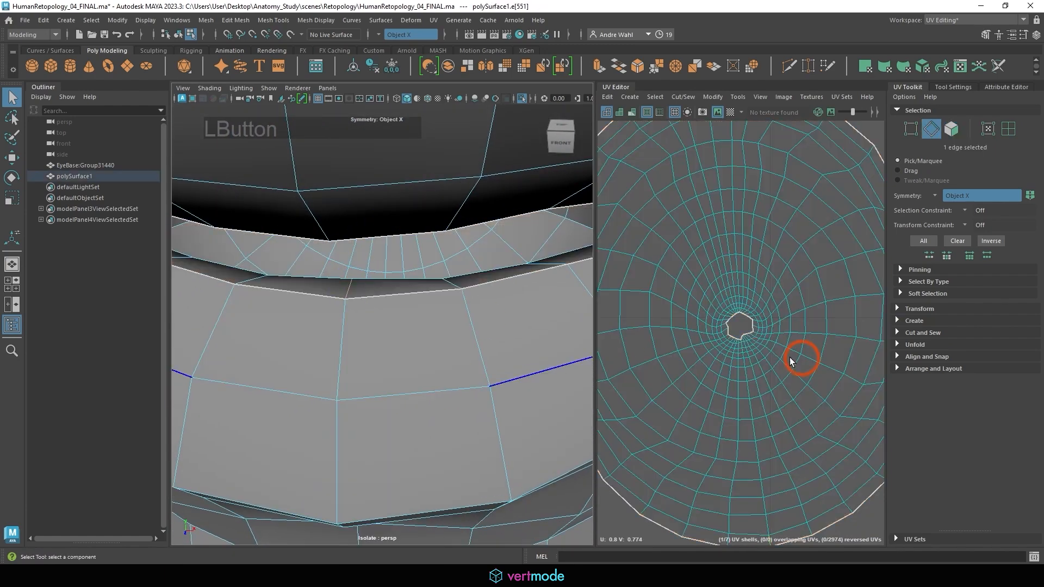
# - Extend the edge selection along the mouth shell's lower center line from the central hole to the outer rim
pyautogui.keyDown('alt'); pyautogui.moveTo(725, 348); pyautogui.dragTo(694, 332, button='right'); pyautogui.keyUp('alt')
pyautogui.keyDown('alt'); pyautogui.moveTo(743, 349); pyautogui.dragTo(706, 278, button='middle'); pyautogui.keyUp('alt')
pyautogui.keyDown('alt'); pyautogui.moveTo(706, 278); pyautogui.dragTo(822, 352, button='right'); pyautogui.keyUp('alt')
pyautogui.click(758, 250)
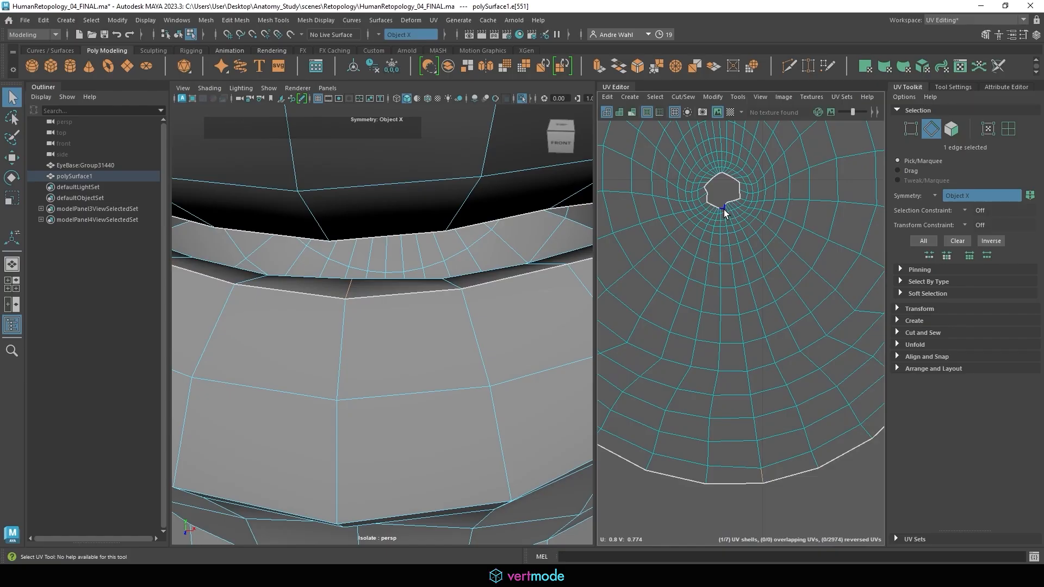
pyautogui.keyDown('alt'); pyautogui.moveTo(731, 220); pyautogui.dragTo(964, 284, button='right'); pyautogui.keyUp('alt')
pyautogui.keyDown('alt'); pyautogui.moveTo(665, 228); pyautogui.dragTo(698, 239, button='right'); pyautogui.keyUp('alt')
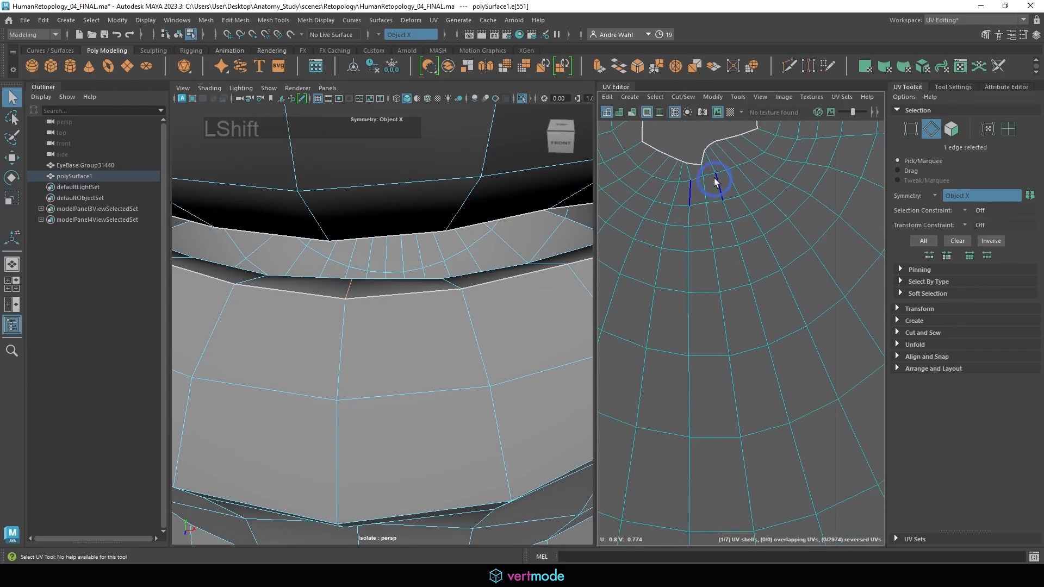
pyautogui.keyDown('shift'); pyautogui.doubleClick(702, 173); pyautogui.keyUp('shift')
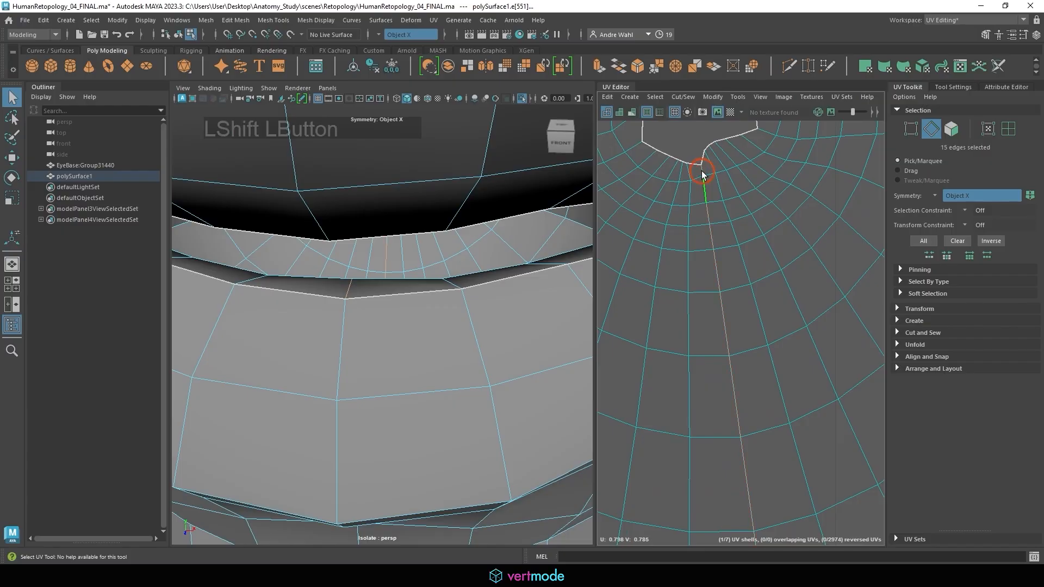
# - Try to cut the mouth shell's UVs along the lower center line and pick the shell's faces
pyautogui.keyDown('alt'); pyautogui.moveTo(709, 224); pyautogui.dragTo(435, 32, button='right'); pyautogui.keyUp('alt')
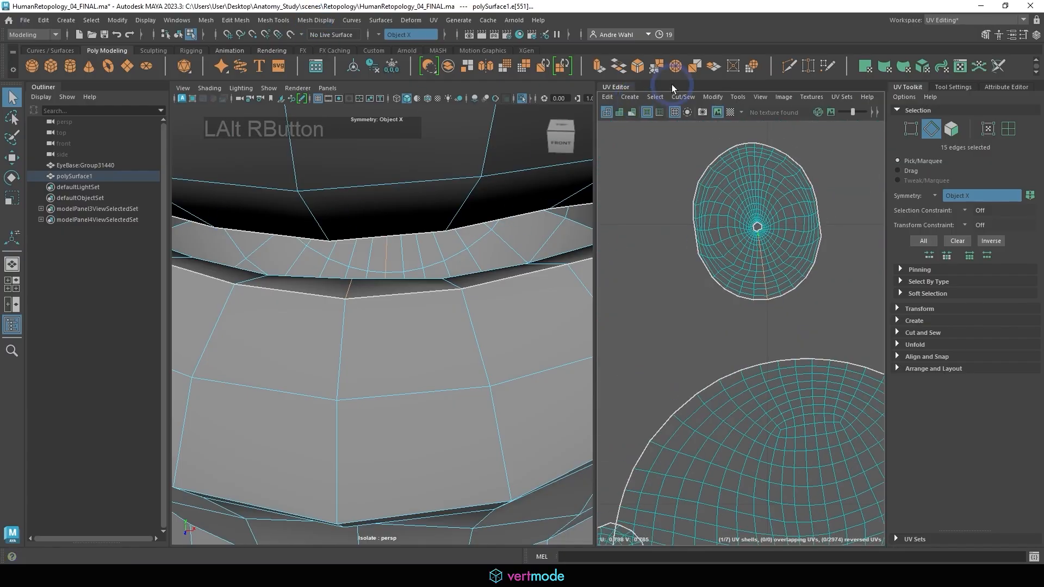
pyautogui.click(682, 97)
pyautogui.click(697, 148)
pyautogui.rightClick(750, 196)
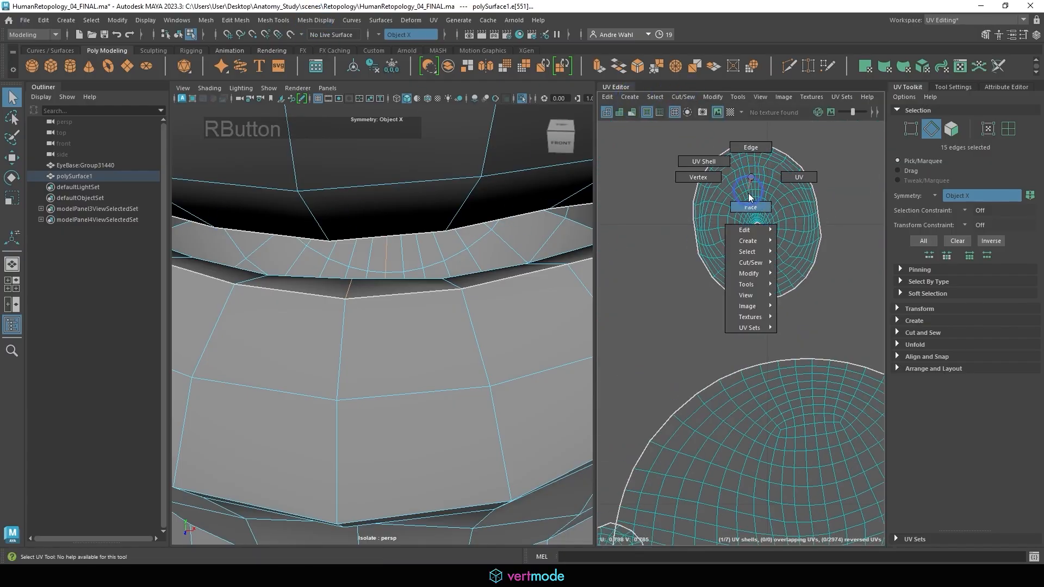
pyautogui.moveTo(748, 197); pyautogui.dragTo(750, 207, button='right')
pyautogui.doubleClick(748, 170)
# - Reselect the mouth shell's lower center-line edges from hole to rim and cut the UVs along them
pyautogui.moveTo(777, 243); pyautogui.dragTo(765, 212, button='right')
pyautogui.keyDown('alt'); pyautogui.moveTo(769, 272); pyautogui.dragTo(968, 308, button='right'); pyautogui.keyUp('alt')
pyautogui.click(723, 436)
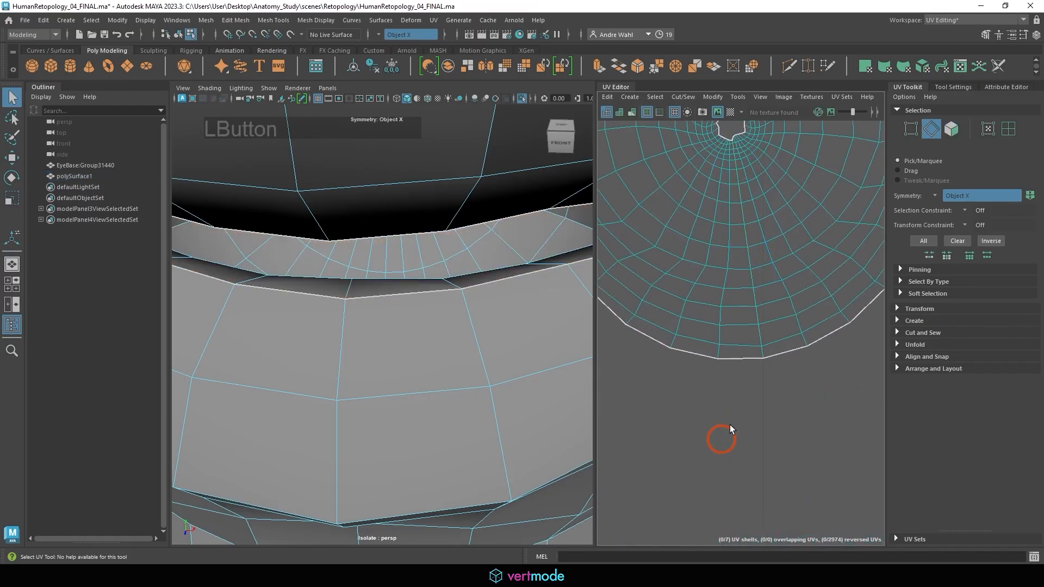
pyautogui.doubleClick(761, 349)
pyautogui.keyDown('alt'); pyautogui.moveTo(771, 299); pyautogui.dragTo(734, 294, button='right'); pyautogui.keyUp('alt')
pyautogui.click(683, 97)
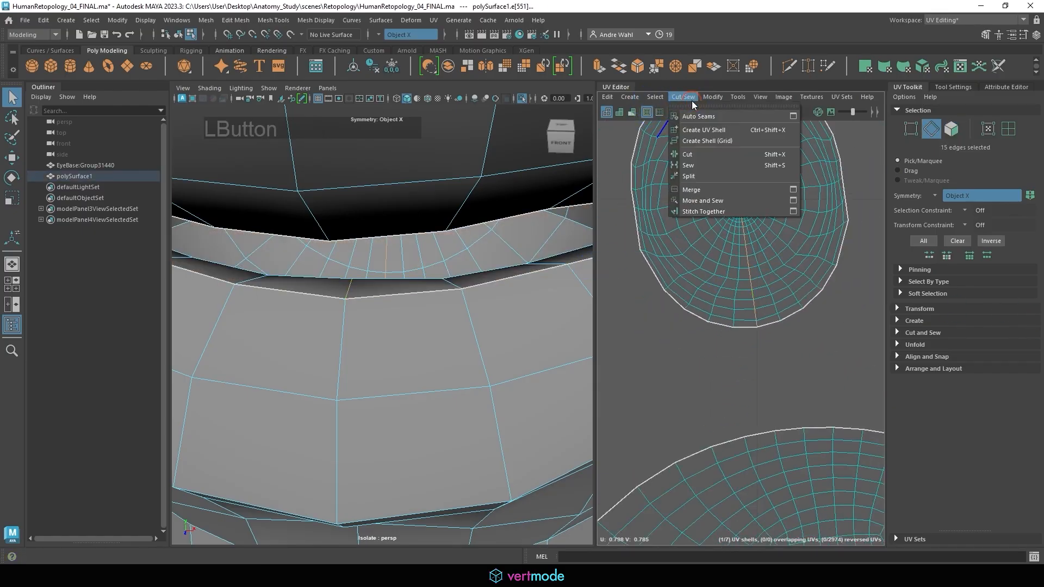
pyautogui.click(697, 155)
# - Select all faces of the mouth shell and unfold it with the new seam
pyautogui.keyDown('alt'); pyautogui.moveTo(794, 243); pyautogui.dragTo(722, 208, button='right'); pyautogui.keyUp('alt')
pyautogui.rightClick(722, 210)
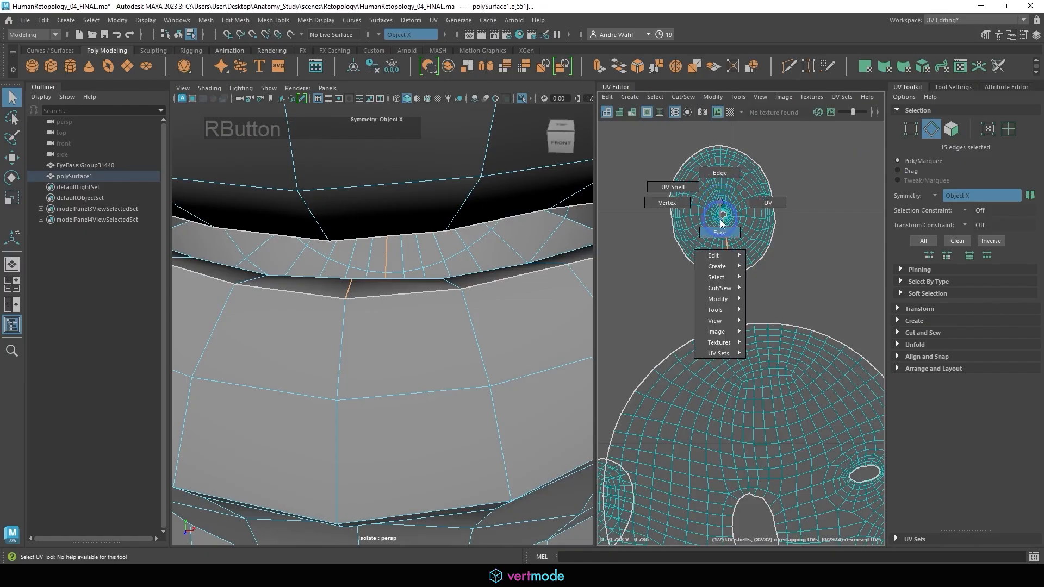
pyautogui.click(720, 222)
pyautogui.click(712, 97)
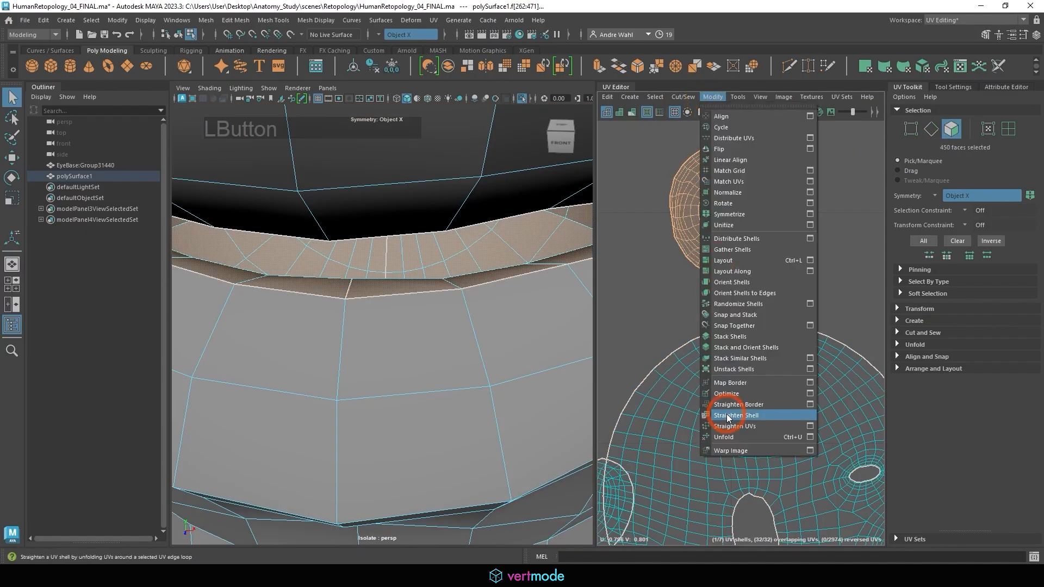
pyautogui.click(731, 430)
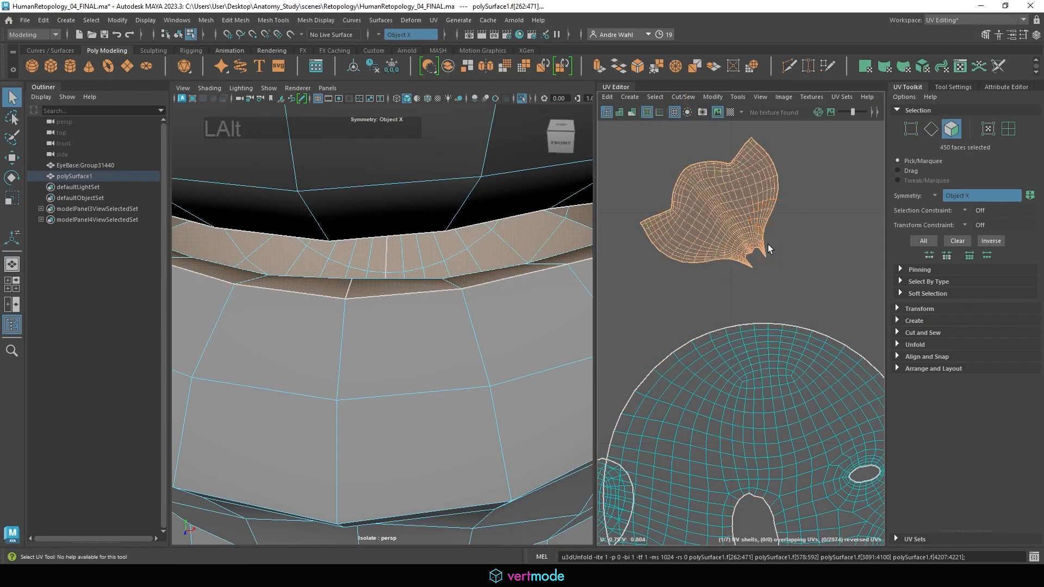
# - Clear the mouth shell selection and select both eye-socket shells
pyautogui.click(744, 233)
pyautogui.keyDown('alt'); pyautogui.moveTo(720, 232); pyautogui.dragTo(601, 230, button='right'); pyautogui.keyUp('alt')
pyautogui.keyDown('alt'); pyautogui.moveTo(819, 252); pyautogui.dragTo(650, 223, button='right'); pyautogui.keyUp('alt')
pyautogui.keyDown('alt'); pyautogui.moveTo(850, 265); pyautogui.dragTo(885, 276, button='middle'); pyautogui.keyUp('alt')
pyautogui.keyDown('alt'); pyautogui.moveTo(689, 253); pyautogui.dragTo(766, 231, button='right'); pyautogui.keyUp('alt')
pyautogui.doubleClick(758, 227)
pyautogui.keyDown('alt'); pyautogui.moveTo(749, 221); pyautogui.dragTo(690, 297, button='middle'); pyautogui.keyUp('alt')
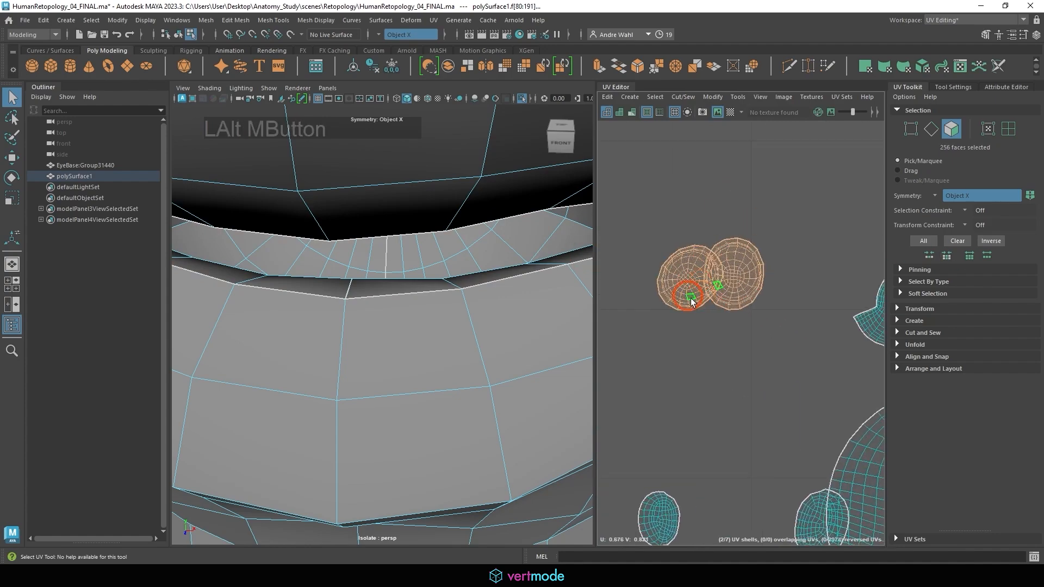
# - Check the selected eye sockets on the face and unfold their two shells again
pyautogui.keyDown('alt'); pyautogui.moveTo(690, 301); pyautogui.dragTo(735, 234, button='right'); pyautogui.keyUp('alt')
pyautogui.keyDown('alt'); pyautogui.moveTo(535, 278); pyautogui.dragTo(338, 240, button='right'); pyautogui.keyUp('alt')
pyautogui.keyDown('alt'); pyautogui.moveTo(337, 239); pyautogui.dragTo(374, 213); pyautogui.keyUp('alt')
pyautogui.keyDown('alt'); pyautogui.moveTo(664, 275); pyautogui.dragTo(876, 315, button='right'); pyautogui.keyUp('alt')
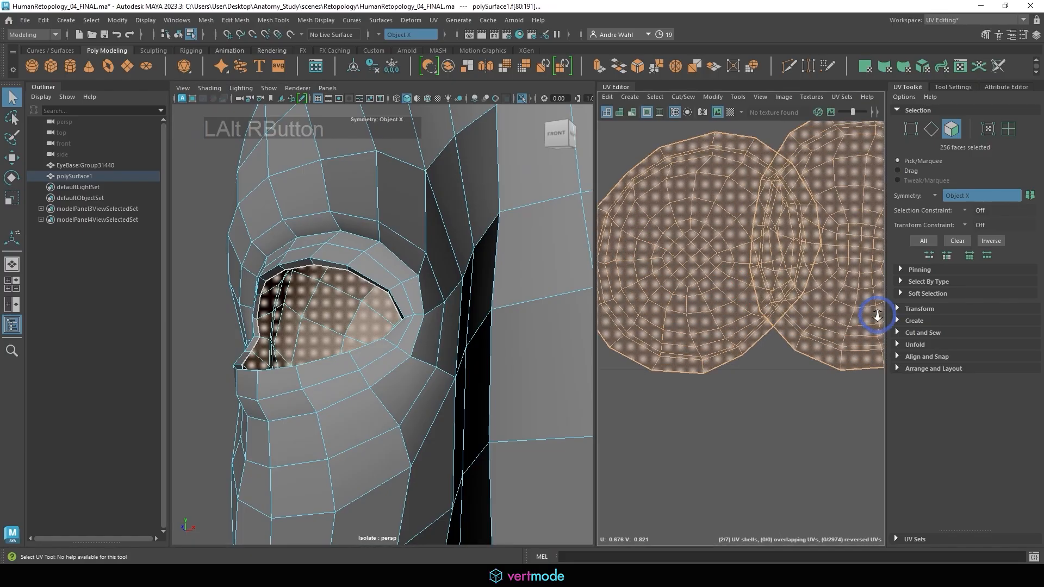
pyautogui.click(705, 97)
pyautogui.click(734, 434)
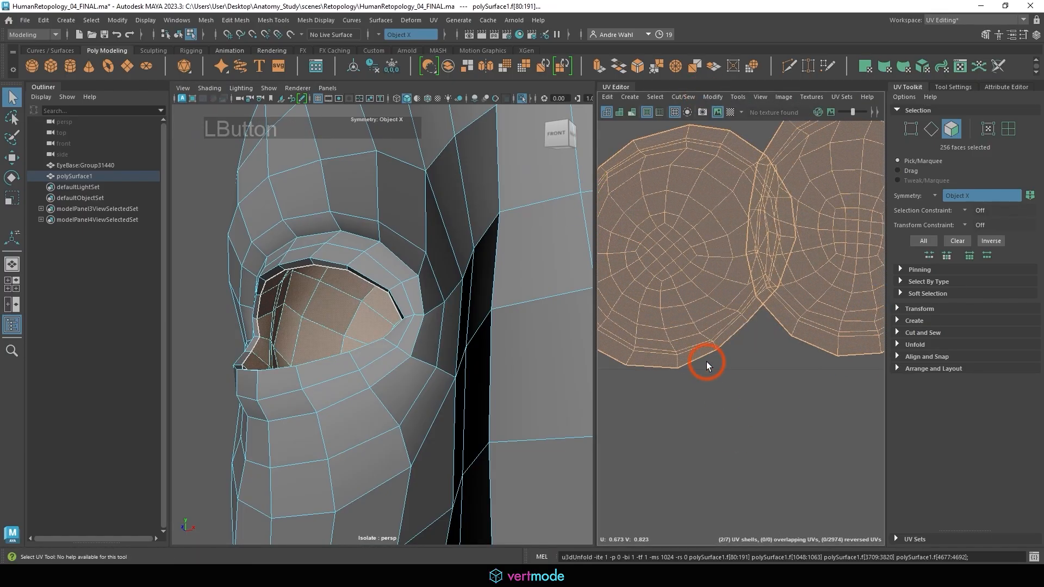
# - Select the whole character mesh as an object and lay out all its UV shells in the 0–1 UV space
pyautogui.keyDown('alt'); pyautogui.moveTo(771, 325); pyautogui.dragTo(610, 298, button='right'); pyautogui.keyUp('alt')
pyautogui.keyDown('alt'); pyautogui.moveTo(826, 356); pyautogui.dragTo(782, 347, button='right'); pyautogui.keyUp('alt')
pyautogui.keyDown('alt'); pyautogui.moveTo(809, 375); pyautogui.dragTo(719, 306, button='middle'); pyautogui.keyUp('alt')
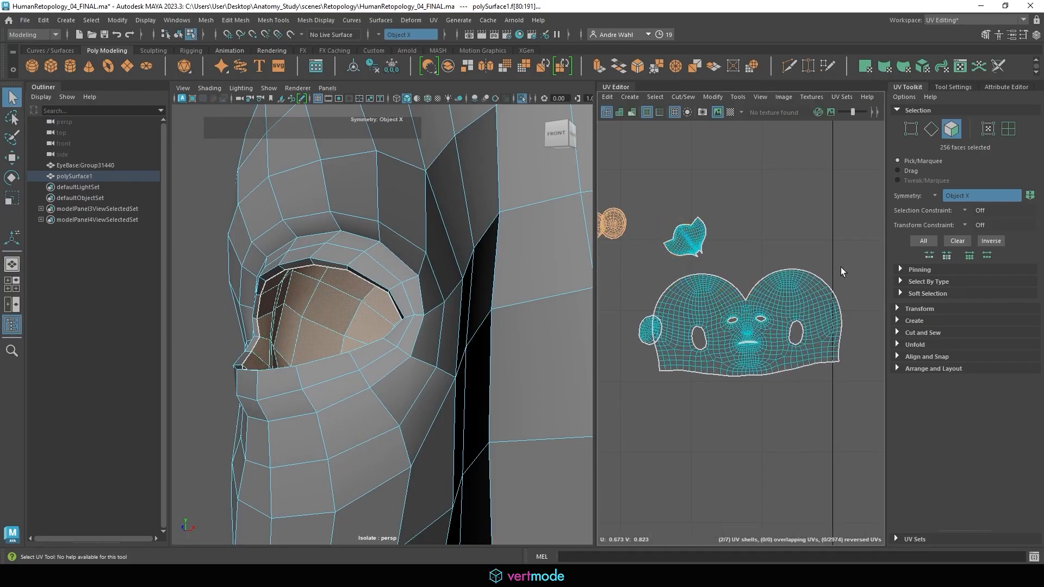
pyautogui.moveTo(384, 222); pyautogui.dragTo(437, 193, button='right')
pyautogui.click(443, 239)
pyautogui.keyDown('alt'); pyautogui.moveTo(747, 267); pyautogui.dragTo(584, 250, button='right'); pyautogui.keyUp('alt')
pyautogui.keyDown('alt'); pyautogui.moveTo(621, 260); pyautogui.dragTo(742, 231, button='middle'); pyautogui.keyUp('alt')
pyautogui.click(708, 101)
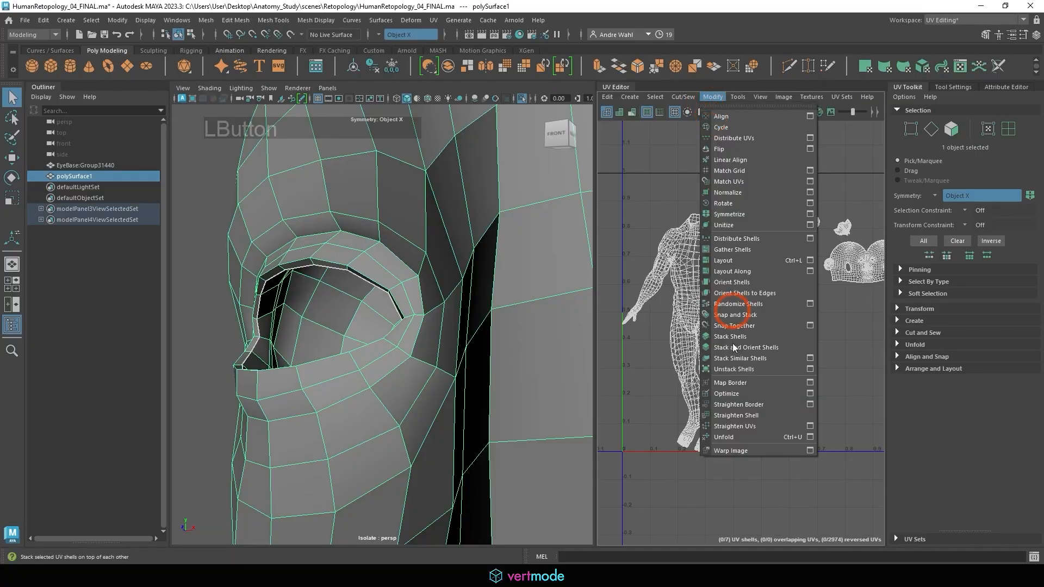
pyautogui.click(724, 260)
pyautogui.click(653, 214)
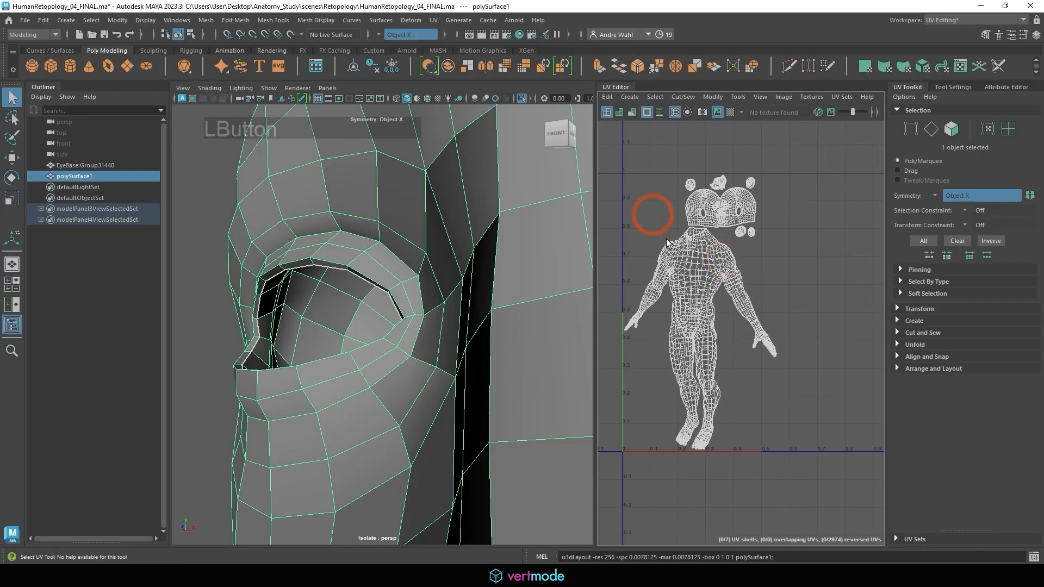
# - Enlarge the UV view and examine the packed layout of the body, head and small shells
pyautogui.keyDown('alt'); pyautogui.moveTo(790, 266); pyautogui.dragTo(902, 270, button='right'); pyautogui.keyUp('alt')
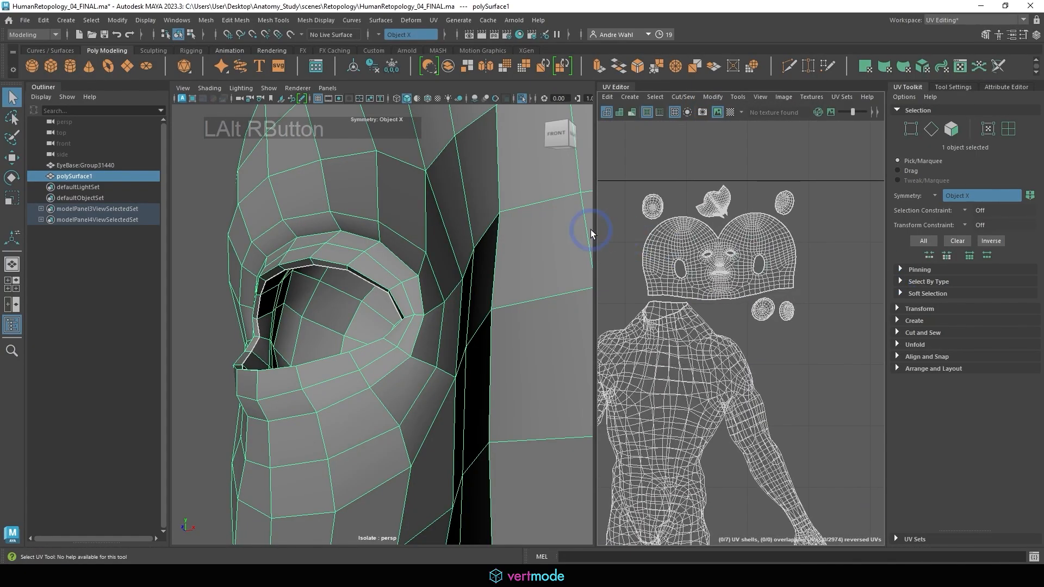
pyautogui.moveTo(597, 231); pyautogui.dragTo(403, 233)
pyautogui.keyDown('alt'); pyautogui.moveTo(778, 233); pyautogui.dragTo(617, 226, button='right'); pyautogui.keyUp('alt')
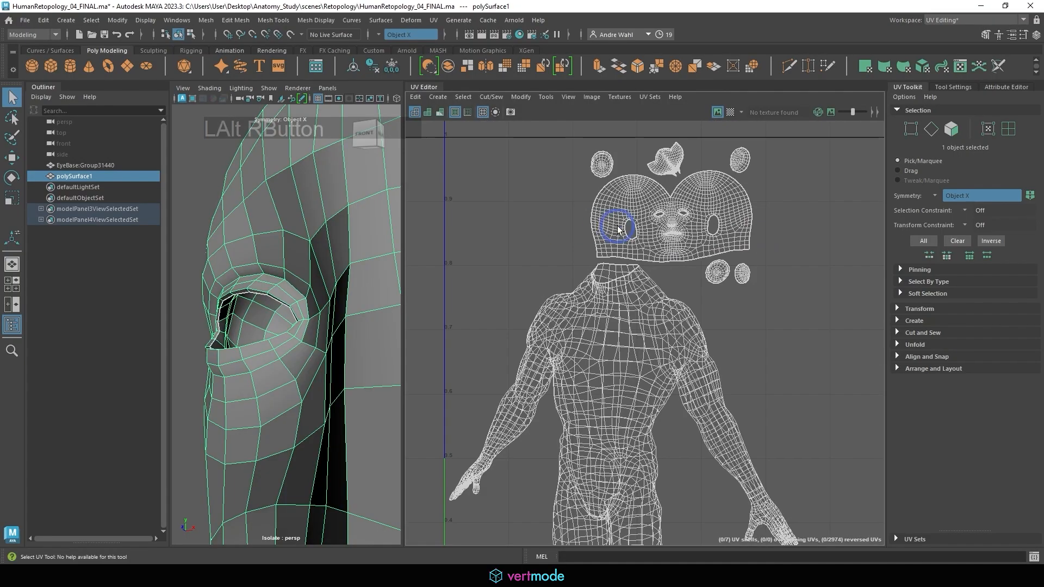
pyautogui.click(711, 219)
pyautogui.rightClick(294, 212)
pyautogui.click(235, 216)
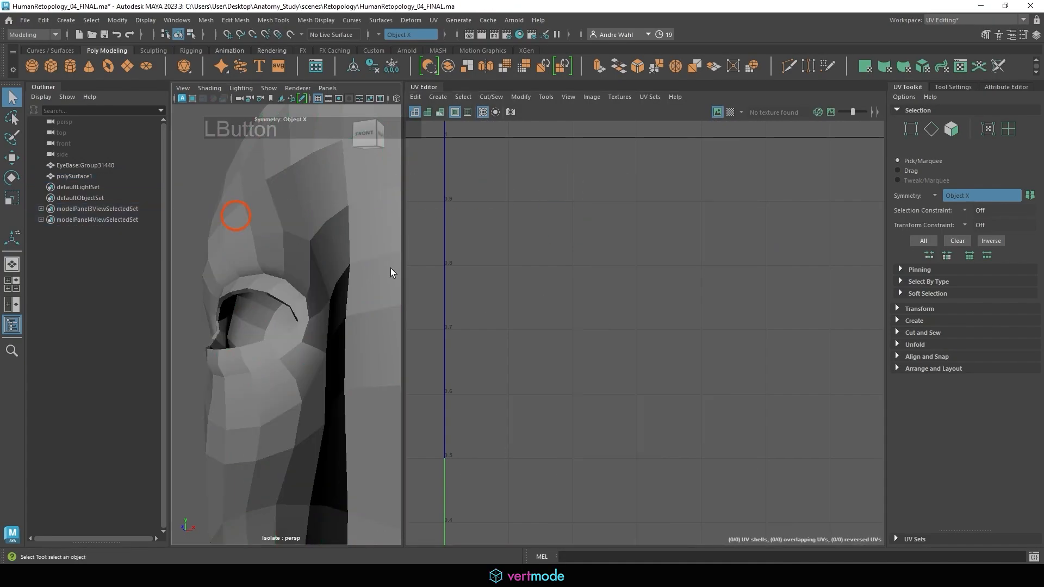
pyautogui.click(324, 259)
pyautogui.keyDown('alt'); pyautogui.moveTo(603, 260); pyautogui.dragTo(596, 266, button='right'); pyautogui.keyUp('alt')
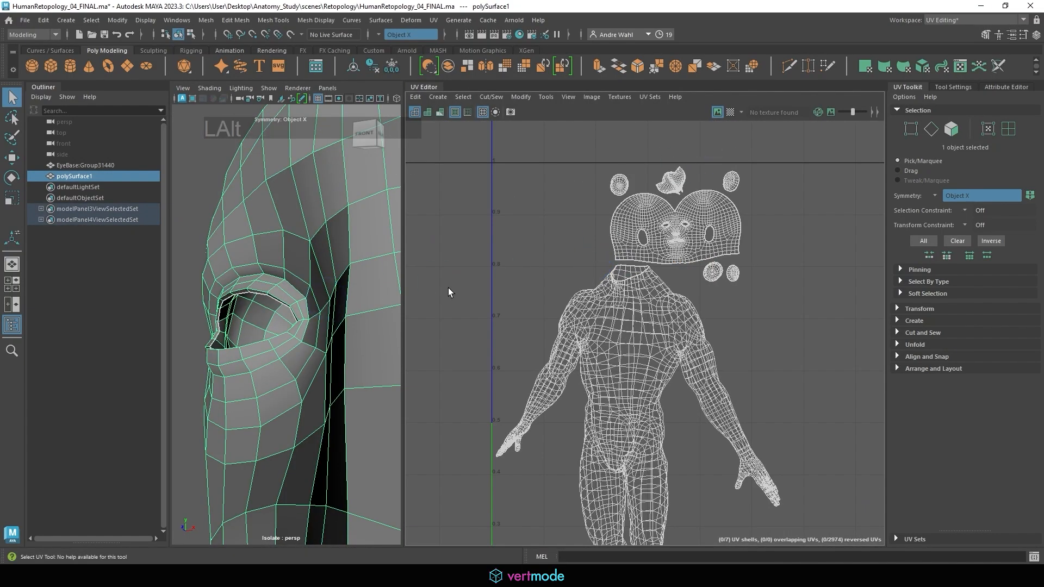
# - Enlarge the 3D view and examine the shoulders, armpits and back for a suitable arm seam
pyautogui.moveTo(404, 293); pyautogui.dragTo(767, 249)
pyautogui.keyDown('alt'); pyautogui.moveTo(592, 284); pyautogui.dragTo(261, 288, button='right'); pyautogui.keyUp('alt')
pyautogui.keyDown('alt'); pyautogui.moveTo(479, 419); pyautogui.dragTo(472, 312, button='middle'); pyautogui.keyUp('alt')
pyautogui.keyDown('alt'); pyautogui.moveTo(488, 321); pyautogui.dragTo(555, 329); pyautogui.keyUp('alt')
pyautogui.keyDown('alt'); pyautogui.moveTo(463, 372); pyautogui.dragTo(477, 278, button='middle'); pyautogui.keyUp('alt')
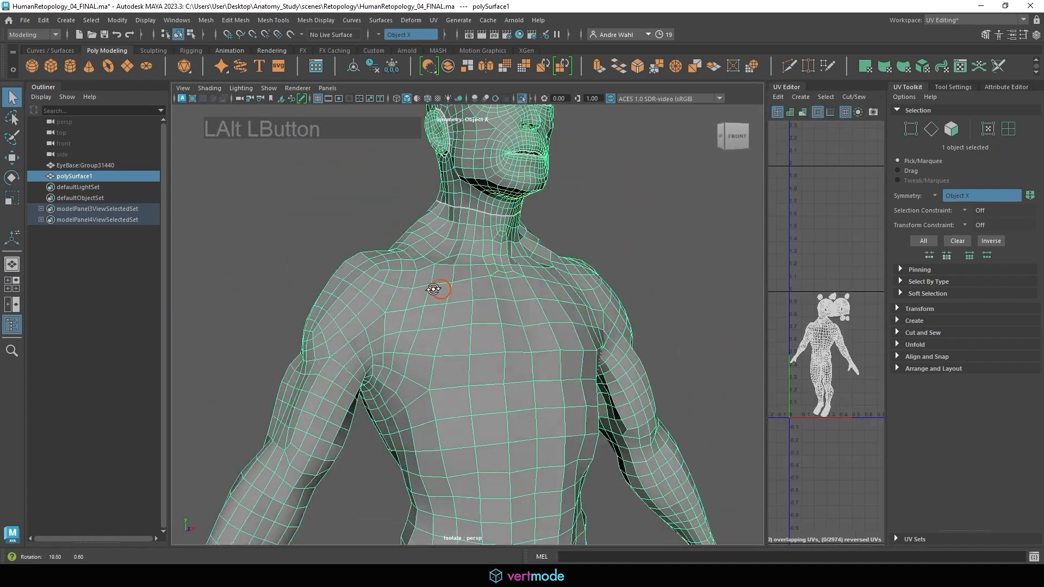
pyautogui.keyDown('alt'); pyautogui.moveTo(436, 287); pyautogui.dragTo(443, 291); pyautogui.keyUp('alt')
pyautogui.keyDown('alt'); pyautogui.moveTo(438, 309); pyautogui.dragTo(485, 278, button='middle'); pyautogui.keyUp('alt')
pyautogui.keyDown('alt'); pyautogui.moveTo(452, 293); pyautogui.dragTo(380, 299); pyautogui.keyUp('alt')
pyautogui.keyDown('alt'); pyautogui.moveTo(576, 317); pyautogui.dragTo(535, 319); pyautogui.keyUp('alt')
pyautogui.keyDown('alt'); pyautogui.moveTo(536, 319); pyautogui.dragTo(479, 327, button='middle'); pyautogui.keyUp('alt')
pyautogui.keyDown('alt'); pyautogui.moveTo(511, 320); pyautogui.dragTo(575, 296); pyautogui.keyUp('alt')
# - Select the symmetrical edge loops around both arm roots, running over the shoulder and through the armpit
pyautogui.moveTo(575, 295); pyautogui.dragTo(576, 255, button='right')
pyautogui.keyDown('alt'); pyautogui.moveTo(554, 292); pyautogui.dragTo(591, 303); pyautogui.keyUp('alt')
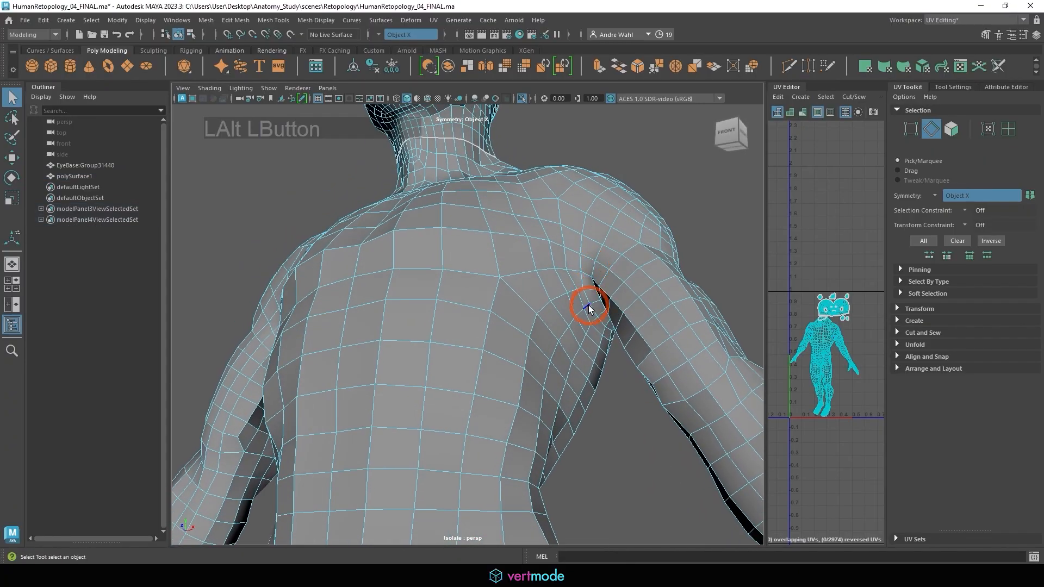
pyautogui.doubleClick(557, 277)
pyautogui.keyDown('alt'); pyautogui.moveTo(558, 277); pyautogui.dragTo(522, 308); pyautogui.keyUp('alt')
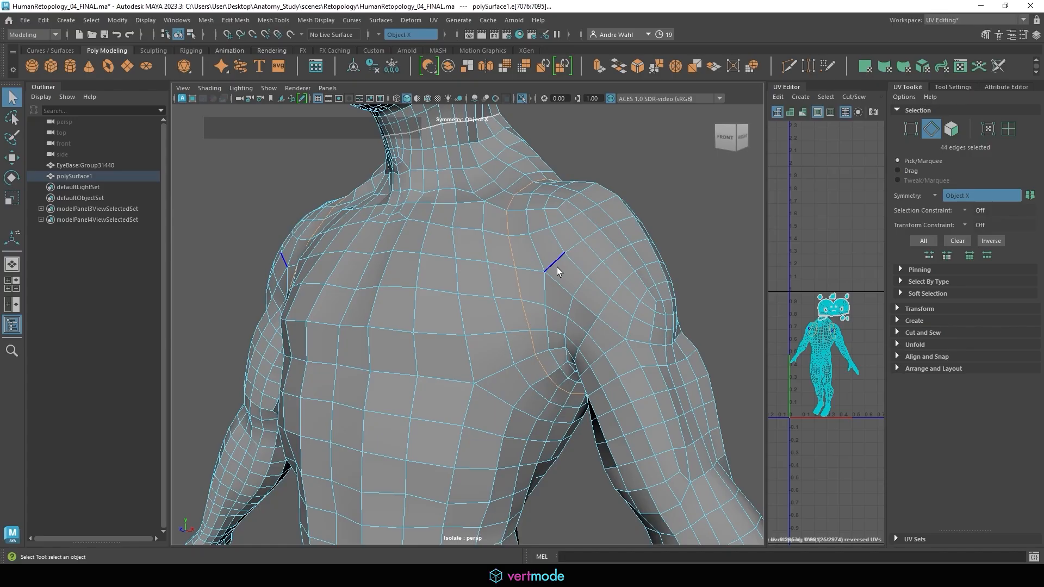
pyautogui.click(541, 263)
pyautogui.click(541, 261)
pyautogui.keyDown('shift'); pyautogui.click(540, 289); pyautogui.keyUp('shift')
pyautogui.keyDown('alt'); pyautogui.moveTo(540, 289); pyautogui.dragTo(398, 323); pyautogui.keyUp('alt')
pyautogui.keyDown('alt'); pyautogui.moveTo(334, 379); pyautogui.dragTo(516, 280); pyautogui.keyUp('alt')
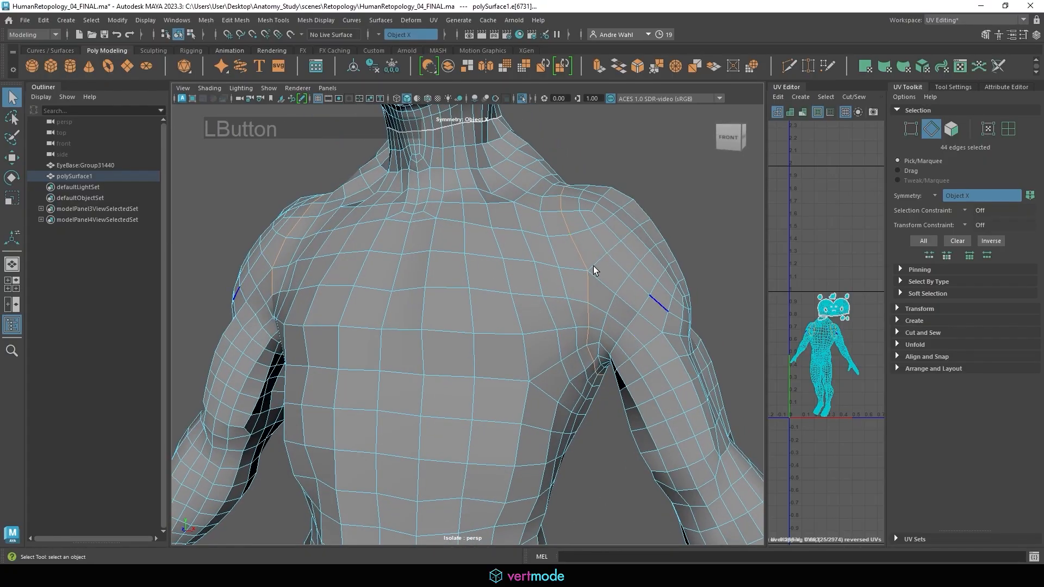
# - Compare the neighboring inner shoulder loop with the outer one and reselect the outer loop on both sides
pyautogui.click(549, 242)
pyautogui.click(575, 267)
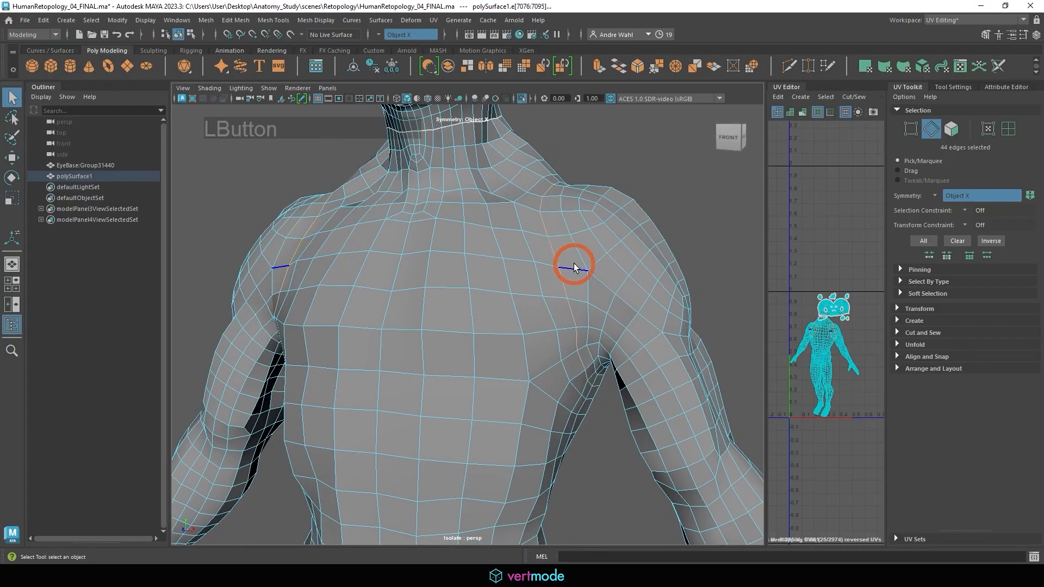
pyautogui.keyDown('shift'); pyautogui.click(588, 283); pyautogui.keyUp('shift')
pyautogui.keyDown('alt'); pyautogui.moveTo(588, 284); pyautogui.dragTo(476, 294); pyautogui.keyUp('alt')
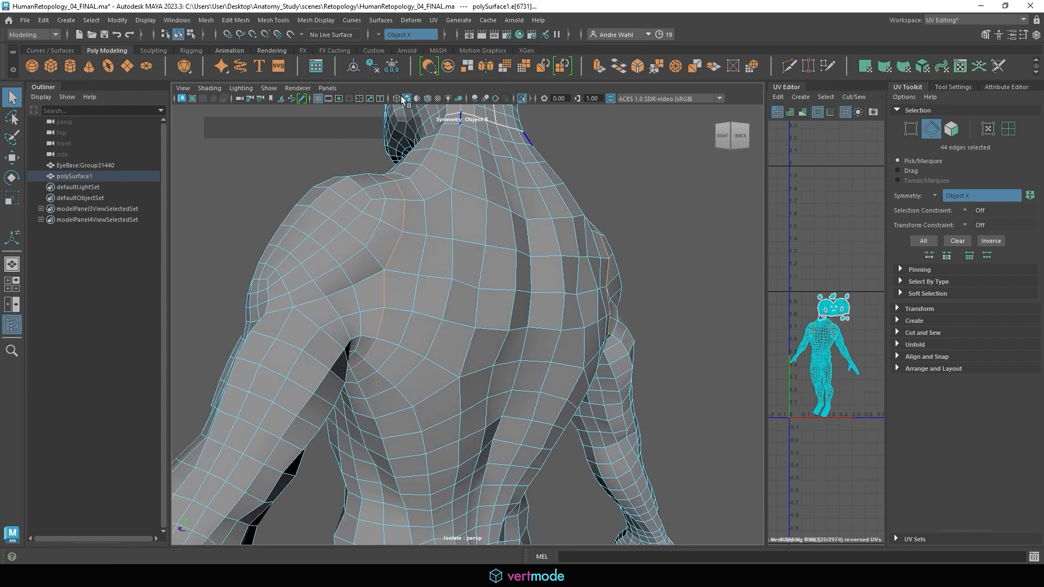
# - Widen the UV view and cut the UVs along both shoulder loops to separate the arms
pyautogui.moveTo(765, 153); pyautogui.dragTo(613, 154)
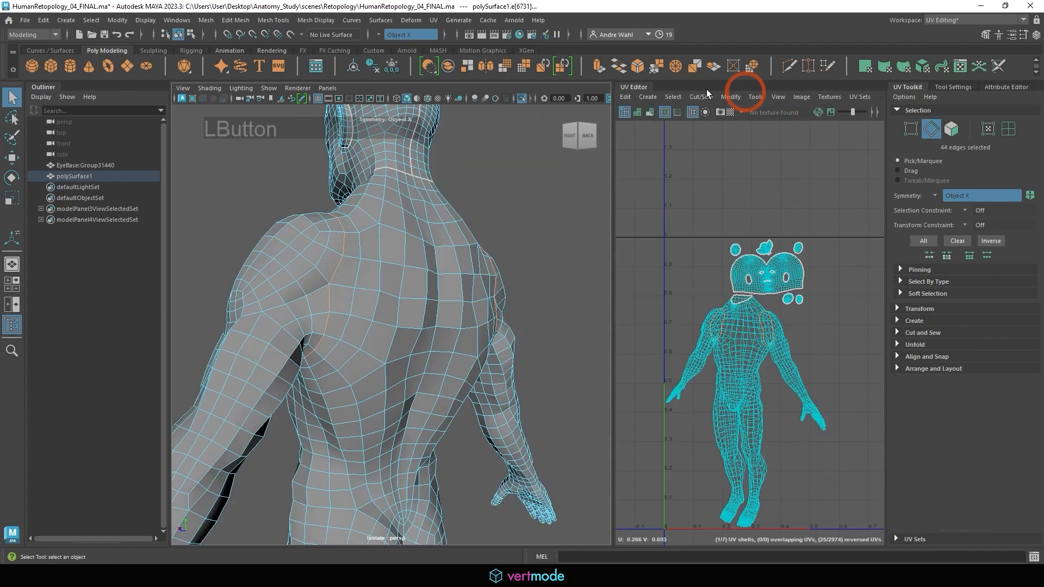
pyautogui.click(701, 96)
pyautogui.click(717, 154)
pyautogui.keyDown('alt'); pyautogui.moveTo(712, 158); pyautogui.dragTo(690, 163, button='right'); pyautogui.keyUp('alt')
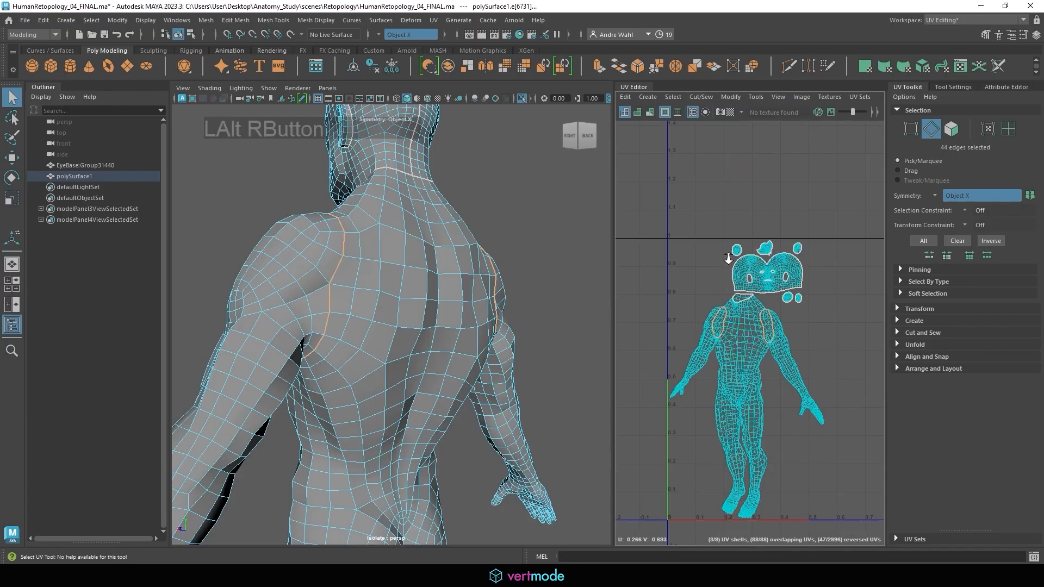
# - Select the torso-and-legs shell and move it sideways in UV space, clear of the head and arm shells
pyautogui.keyDown('alt'); pyautogui.moveTo(706, 245); pyautogui.dragTo(720, 282, button='middle'); pyautogui.keyUp('alt')
pyautogui.rightClick(722, 287)
pyautogui.click(726, 280)
pyautogui.press('w')
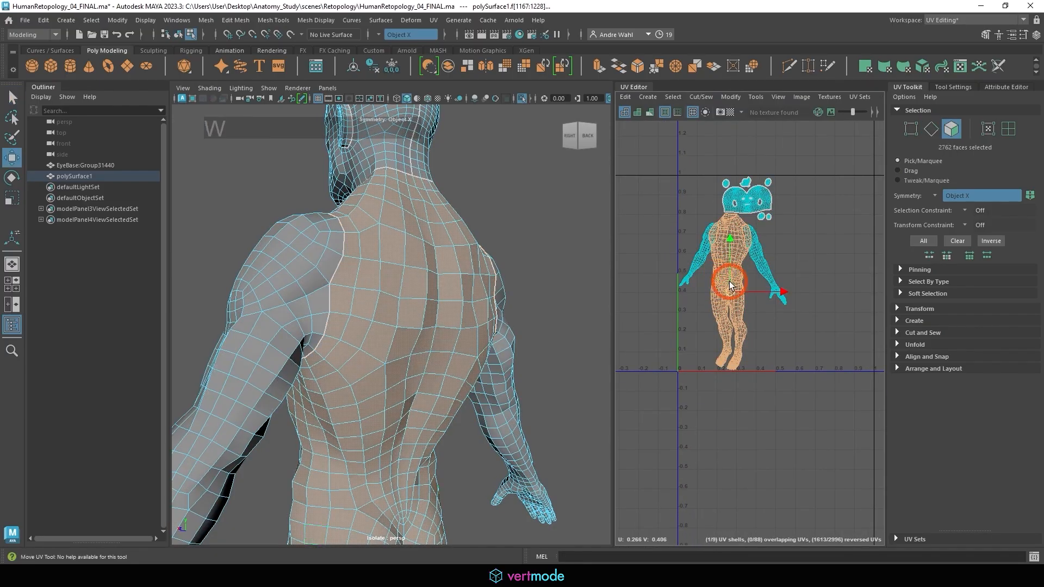
pyautogui.moveTo(727, 286); pyautogui.dragTo(845, 272)
pyautogui.keyDown('alt'); pyautogui.moveTo(682, 279); pyautogui.dragTo(658, 277, button='middle'); pyautogui.keyUp('alt')
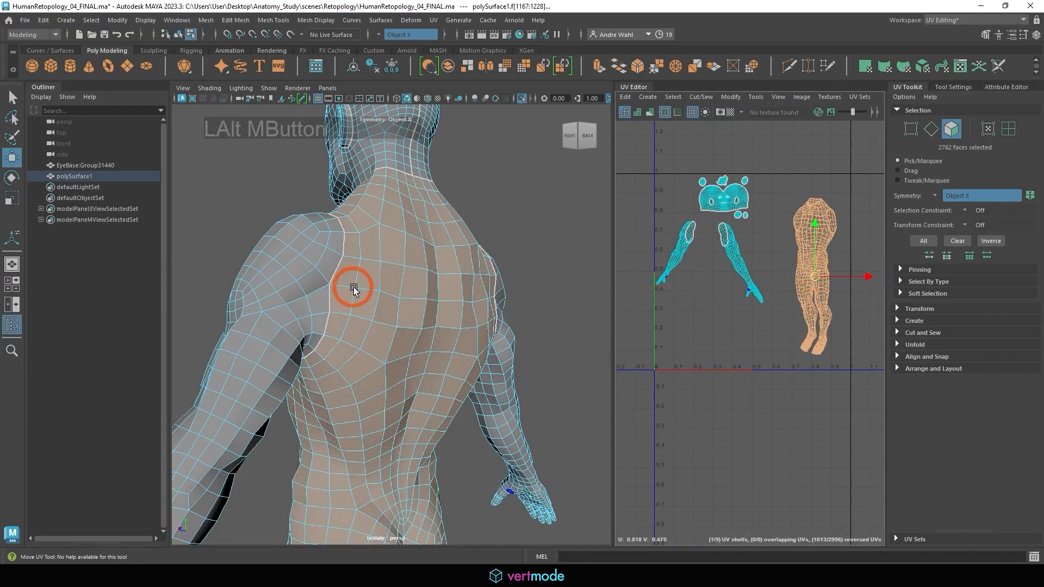
# - Select the horizontal edge loop around the waist of the torso in edge mode
pyautogui.keyDown('alt'); pyautogui.moveTo(354, 288); pyautogui.dragTo(376, 293, button='middle'); pyautogui.keyUp('alt')
pyautogui.keyDown('alt'); pyautogui.moveTo(373, 348); pyautogui.dragTo(390, 232, button='middle'); pyautogui.keyUp('alt')
pyautogui.keyDown('alt'); pyautogui.moveTo(364, 261); pyautogui.dragTo(592, 310); pyautogui.keyUp('alt')
pyautogui.keyDown('alt'); pyautogui.moveTo(577, 311); pyautogui.dragTo(436, 311, button='right'); pyautogui.keyUp('alt')
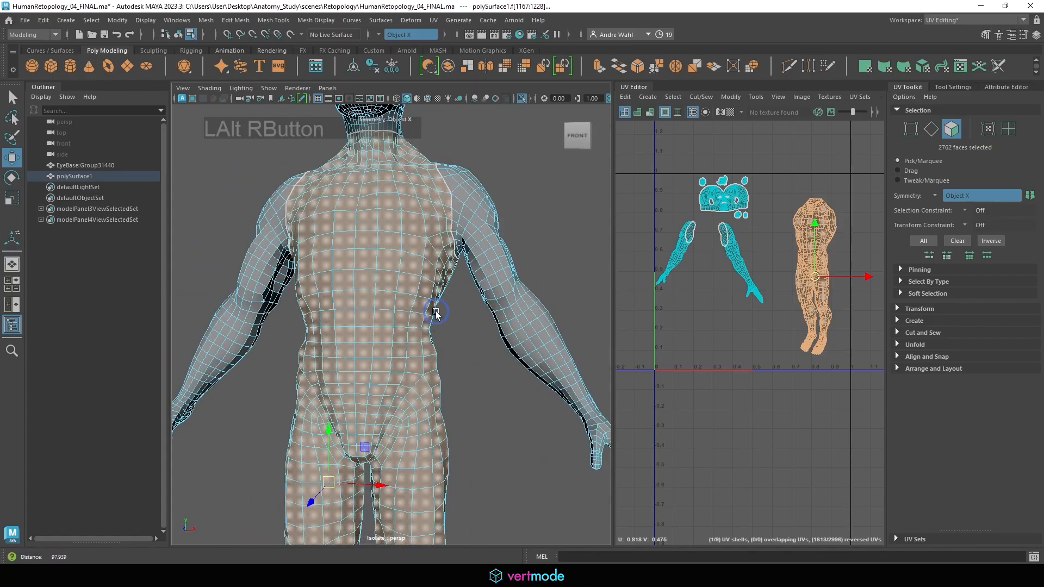
pyautogui.keyDown('alt'); pyautogui.moveTo(497, 244); pyautogui.dragTo(482, 287); pyautogui.keyUp('alt')
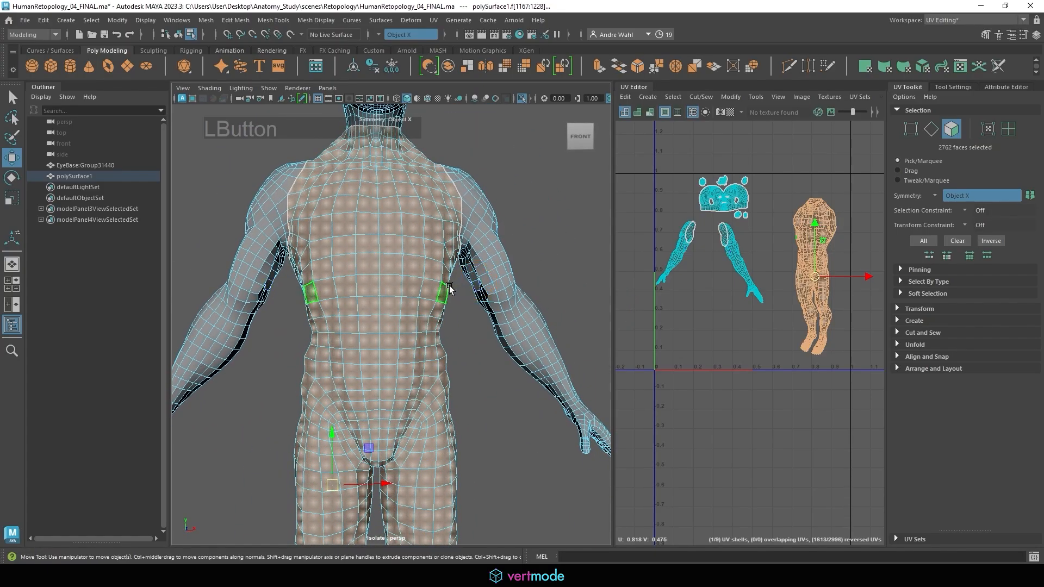
pyautogui.moveTo(359, 321); pyautogui.dragTo(356, 228, button='right')
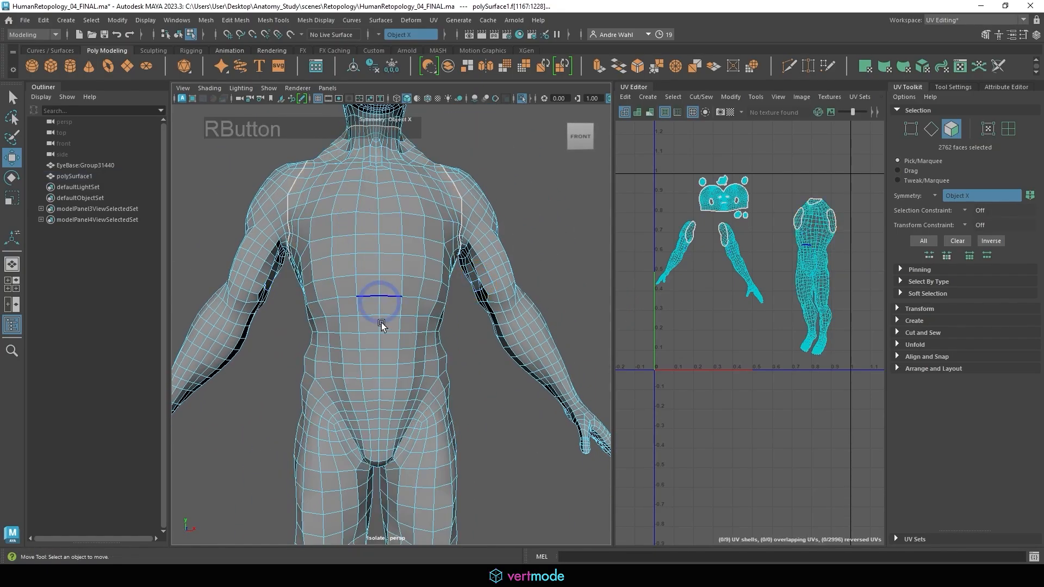
pyautogui.doubleClick(370, 350)
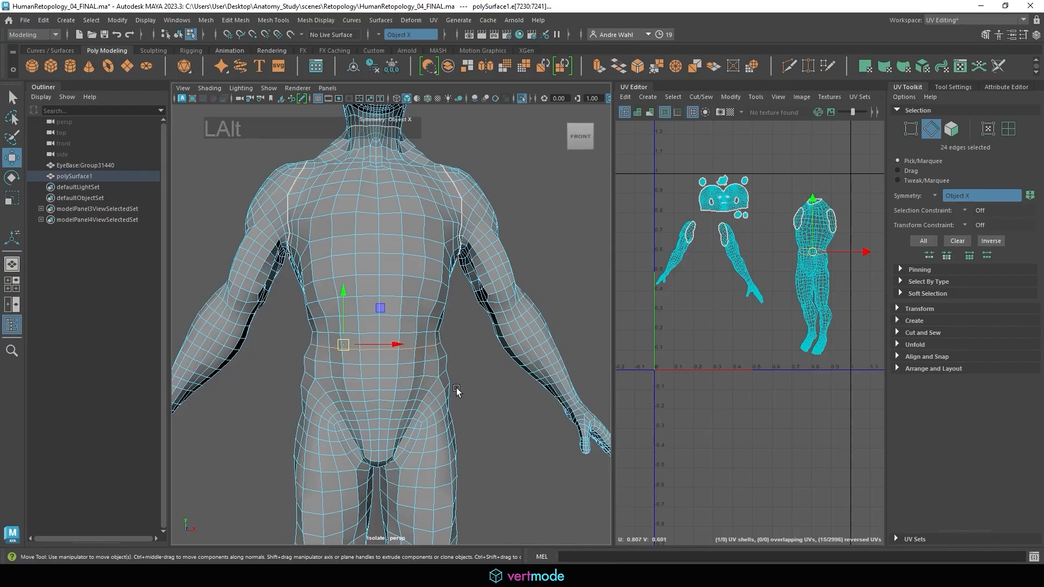
# - Select the symmetrical edge loops along the groin creases and around the backs of the hips
pyautogui.keyDown('alt'); pyautogui.moveTo(456, 387); pyautogui.dragTo(295, 337, button='middle'); pyautogui.keyUp('alt')
pyautogui.keyDown('alt'); pyautogui.moveTo(296, 338); pyautogui.dragTo(454, 354, button='right'); pyautogui.keyUp('alt')
pyautogui.keyDown('alt'); pyautogui.moveTo(454, 353); pyautogui.dragTo(435, 319); pyautogui.keyUp('alt')
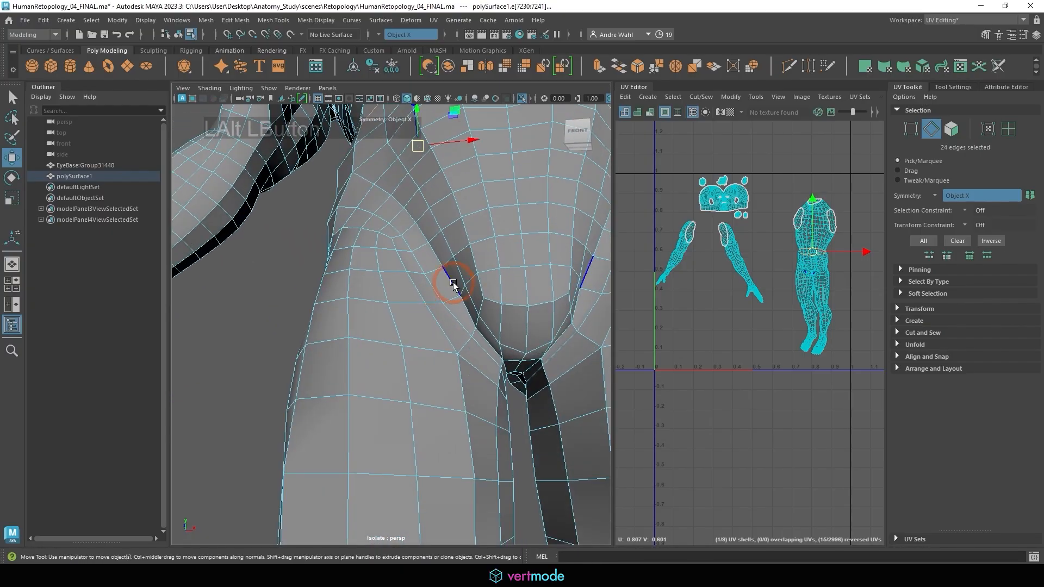
pyautogui.doubleClick(509, 316)
pyautogui.keyDown('alt'); pyautogui.moveTo(508, 316); pyautogui.dragTo(697, 321); pyautogui.keyUp('alt')
pyautogui.doubleClick(402, 282)
# - Deselect the loop edges in the crotch and over the upper buttocks on both sides
pyautogui.keyDown('alt'); pyautogui.moveTo(337, 308); pyautogui.dragTo(216, 333); pyautogui.keyUp('alt')
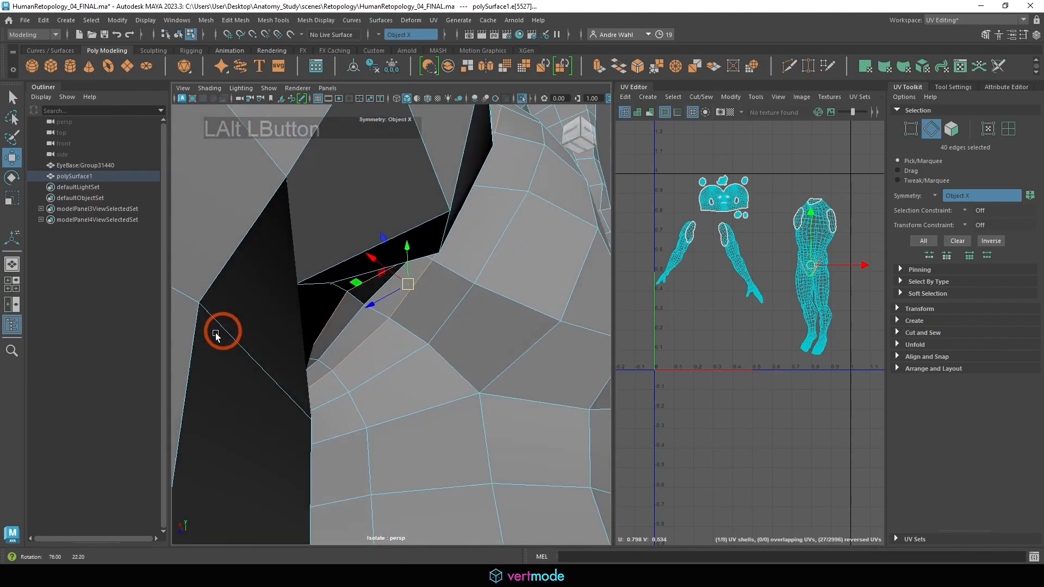
pyautogui.keyDown('alt'); pyautogui.moveTo(418, 326); pyautogui.dragTo(305, 339, button='right'); pyautogui.keyUp('alt')
pyautogui.keyDown('alt'); pyautogui.moveTo(255, 340); pyautogui.dragTo(231, 325); pyautogui.keyUp('alt')
pyautogui.keyDown('ctrl'); pyautogui.click(299, 318); pyautogui.keyUp('ctrl')
pyautogui.keyDown('ctrl'); pyautogui.click(295, 275); pyautogui.keyUp('ctrl')
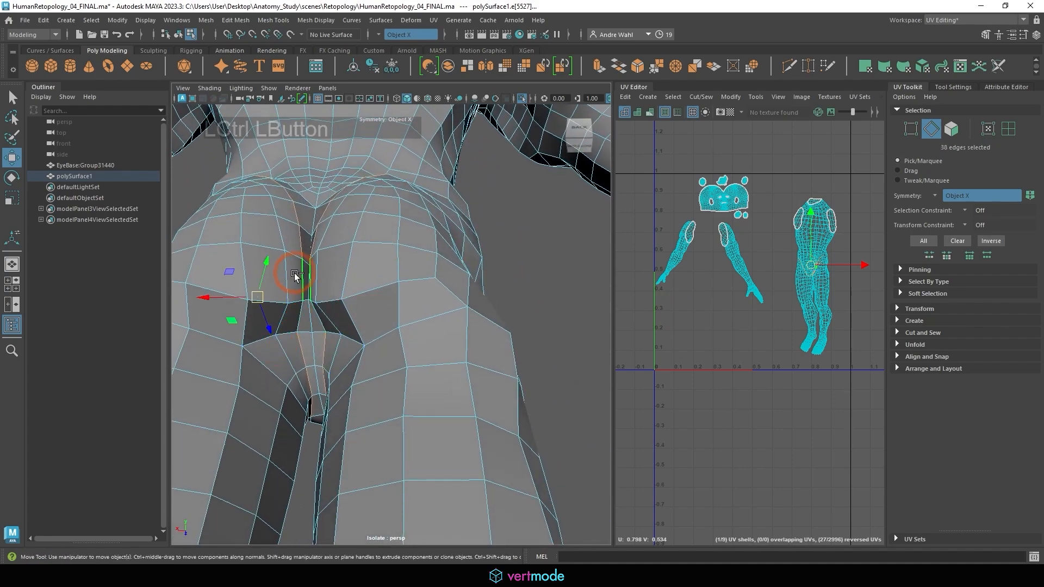
pyautogui.keyDown('alt'); pyautogui.moveTo(294, 219); pyautogui.dragTo(324, 309, button='right'); pyautogui.keyUp('alt')
pyautogui.keyDown('ctrl'); pyautogui.click(341, 282); pyautogui.keyUp('ctrl')
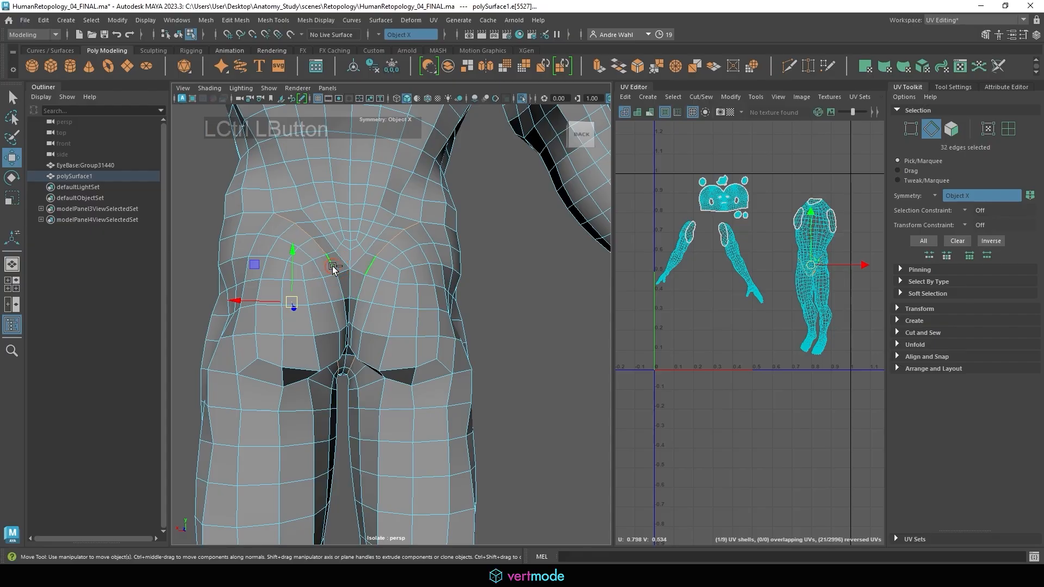
pyautogui.keyDown('ctrl'); pyautogui.click(325, 247); pyautogui.keyUp('ctrl')
pyautogui.keyDown('ctrl'); pyautogui.click(306, 233); pyautogui.keyUp('ctrl')
pyautogui.keyDown('ctrl'); pyautogui.click(280, 217); pyautogui.keyUp('ctrl')
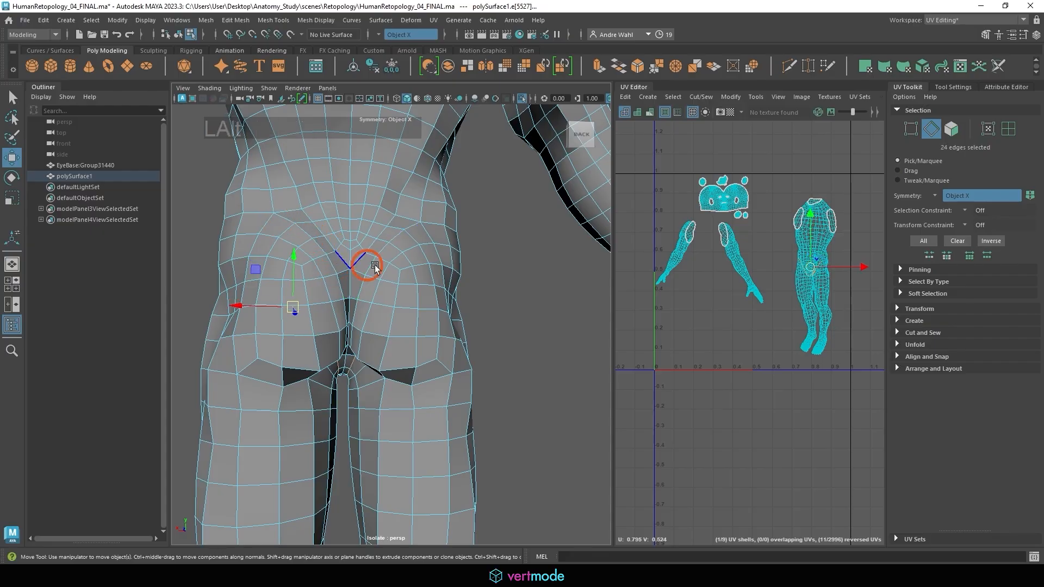
# - Add edges running from the sides of the hips toward the lower back, undoing the last added edge
pyautogui.keyDown('alt'); pyautogui.moveTo(373, 265); pyautogui.dragTo(551, 274); pyautogui.keyUp('alt')
pyautogui.keyDown('shift'); pyautogui.click(523, 220); pyautogui.keyUp('shift')
pyautogui.keyDown('alt'); pyautogui.moveTo(523, 221); pyautogui.dragTo(325, 255); pyautogui.keyUp('alt')
pyautogui.keyDown('shift'); pyautogui.click(344, 234); pyautogui.keyUp('shift')
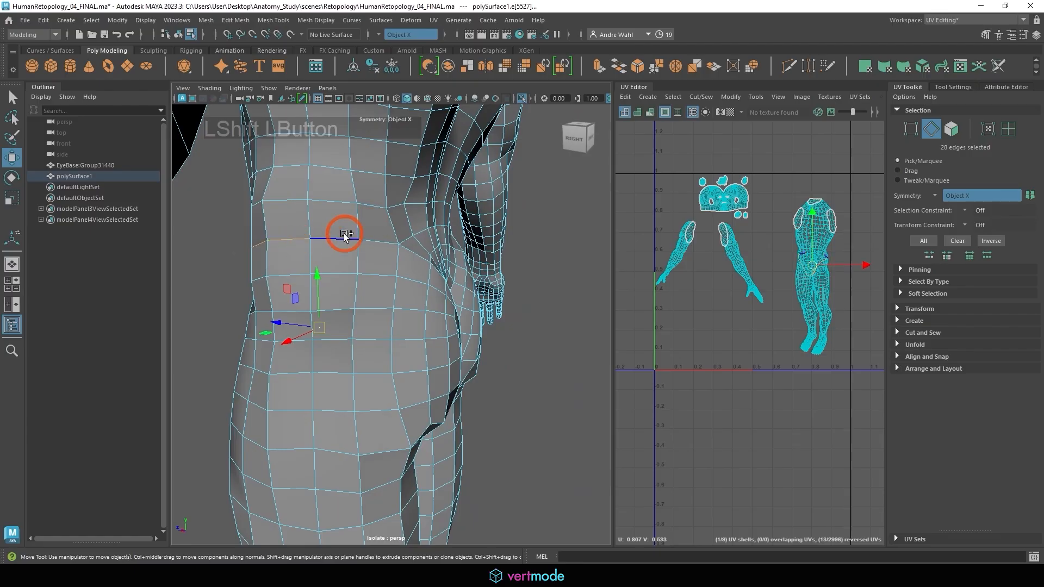
pyautogui.keyDown('shift'); pyautogui.click(374, 246); pyautogui.keyUp('shift')
pyautogui.keyDown('alt'); pyautogui.moveTo(492, 274); pyautogui.dragTo(387, 285); pyautogui.keyUp('alt')
pyautogui.keyDown('shift'); pyautogui.click(283, 230); pyautogui.keyUp('shift')
pyautogui.keyDown('shift'); pyautogui.click(385, 258); pyautogui.keyUp('shift')
pyautogui.hotkey('ctrl', 'z')
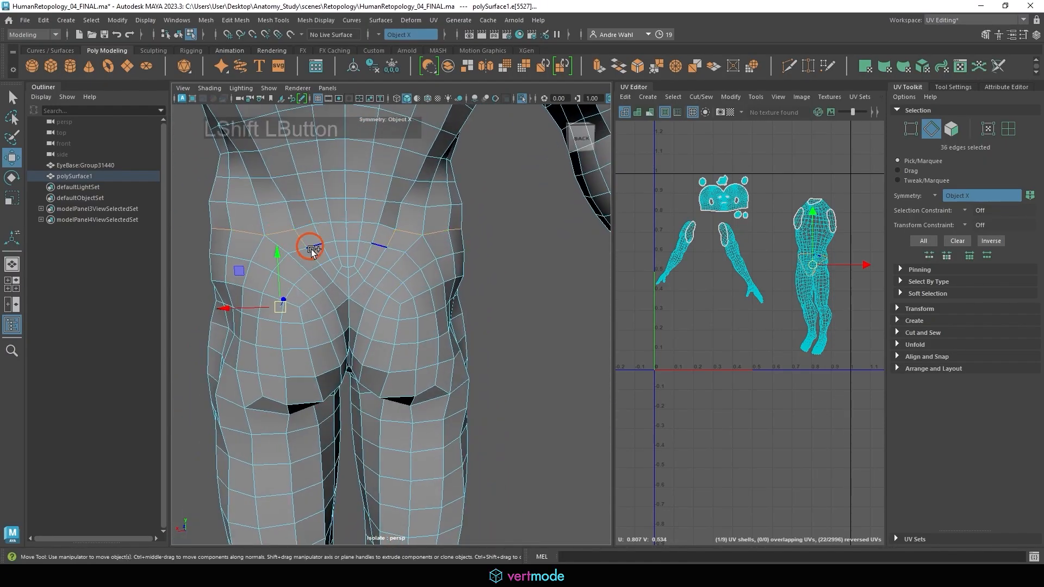
# - Try joining the hip seams above the buttocks by adding and removing individual edges
pyautogui.keyDown('shift'); pyautogui.click(335, 291); pyautogui.keyUp('shift')
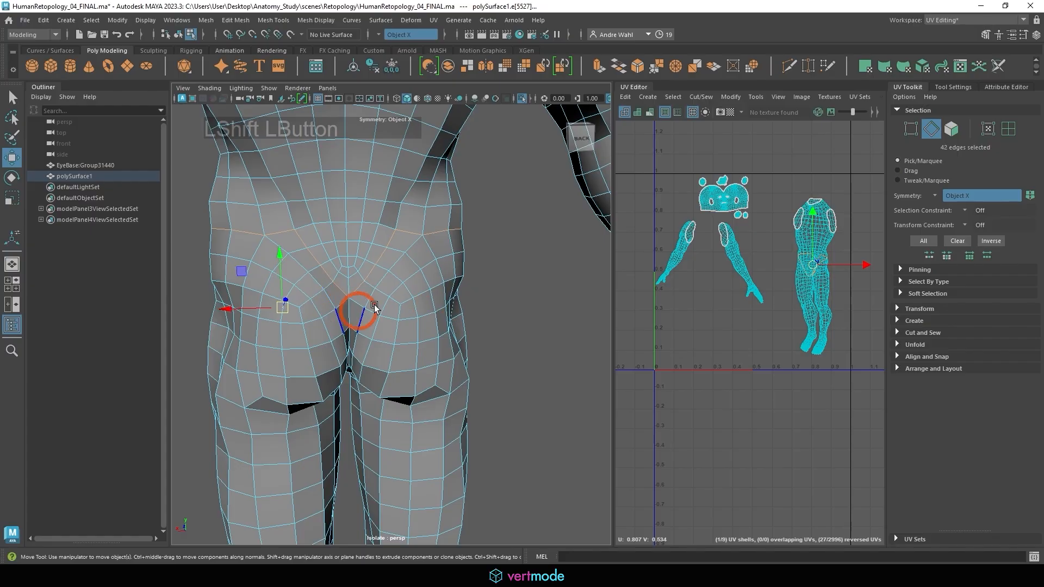
pyautogui.keyDown('alt'); pyautogui.moveTo(352, 298); pyautogui.dragTo(345, 273); pyautogui.keyUp('alt')
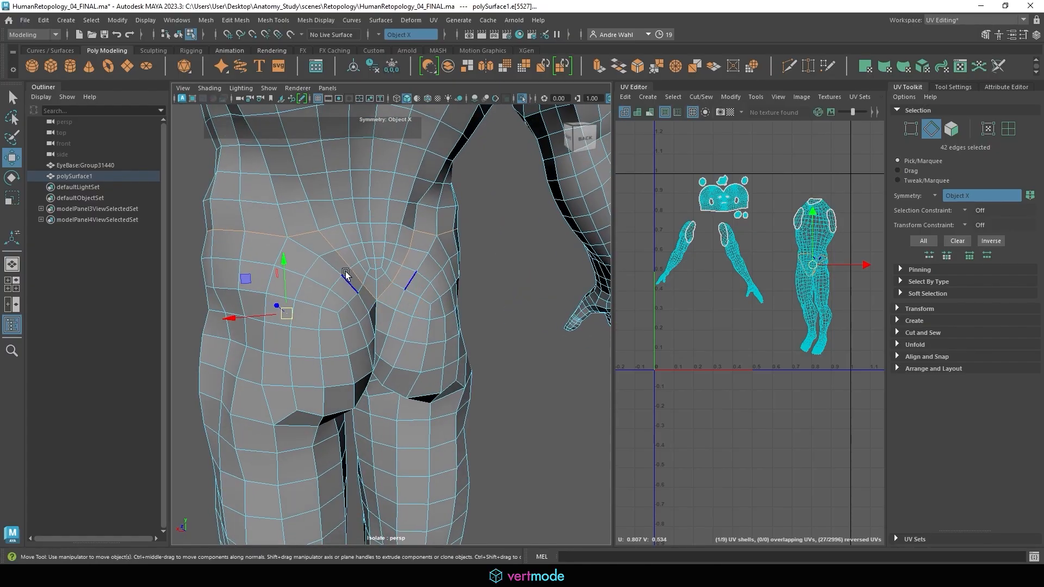
pyautogui.keyDown('ctrl'); pyautogui.click(367, 293); pyautogui.keyUp('ctrl')
pyautogui.keyDown('alt'); pyautogui.moveTo(349, 319); pyautogui.dragTo(498, 294); pyautogui.keyUp('alt')
pyautogui.keyDown('shift'); pyautogui.click(311, 211); pyautogui.keyUp('shift')
pyautogui.keyDown('shift'); pyautogui.click(333, 209); pyautogui.keyUp('shift')
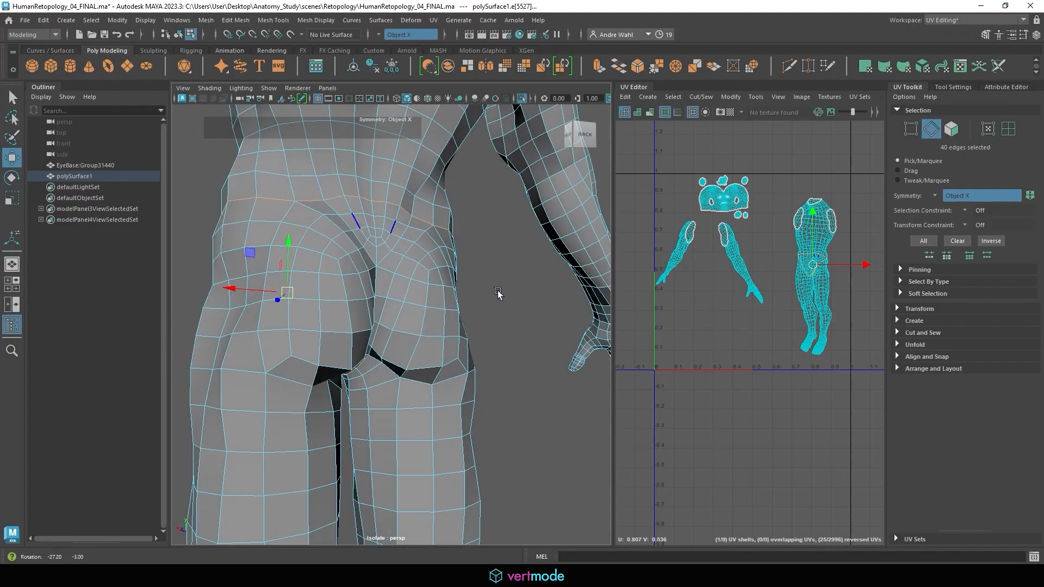
# - Select the edge loops around both upper thighs just below the buttocks and crotch, and cut the UVs along them
pyautogui.keyDown('alt'); pyautogui.moveTo(498, 294); pyautogui.dragTo(403, 286, button='middle'); pyautogui.keyUp('alt')
pyautogui.keyDown('alt'); pyautogui.moveTo(403, 286); pyautogui.dragTo(350, 333); pyautogui.keyUp('alt')
pyautogui.keyDown('alt'); pyautogui.moveTo(350, 333); pyautogui.dragTo(323, 321, button='right'); pyautogui.keyUp('alt')
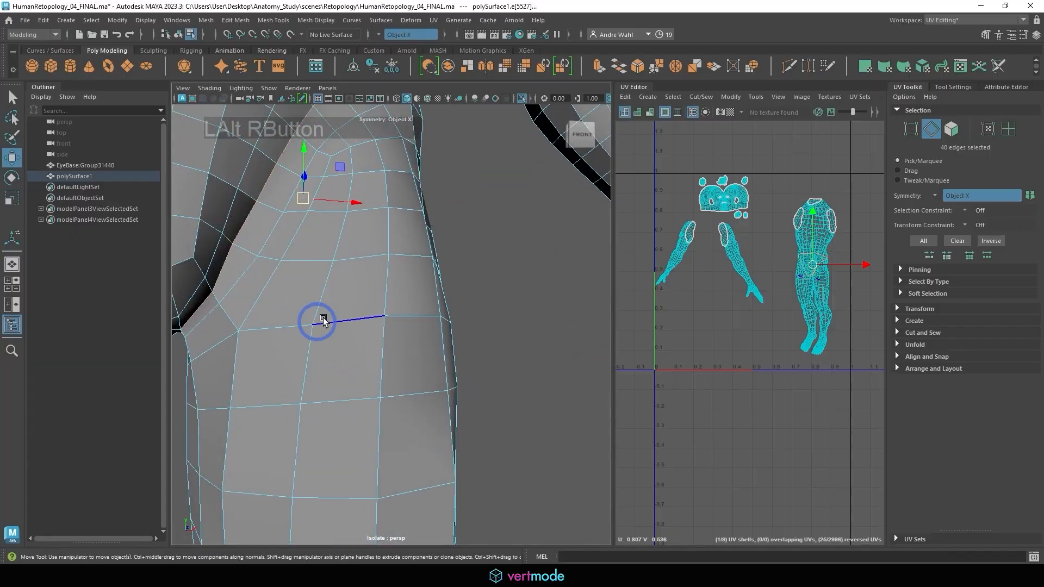
pyautogui.doubleClick(353, 320)
pyautogui.keyDown('alt'); pyautogui.moveTo(255, 328); pyautogui.dragTo(364, 305, button='middle'); pyautogui.keyUp('alt')
pyautogui.keyDown('shift'); pyautogui.click(340, 313); pyautogui.keyUp('shift')
pyautogui.keyDown('alt'); pyautogui.moveTo(335, 327); pyautogui.dragTo(356, 326); pyautogui.keyUp('alt')
pyautogui.keyDown('alt'); pyautogui.moveTo(356, 326); pyautogui.dragTo(382, 332, button='right'); pyautogui.keyUp('alt')
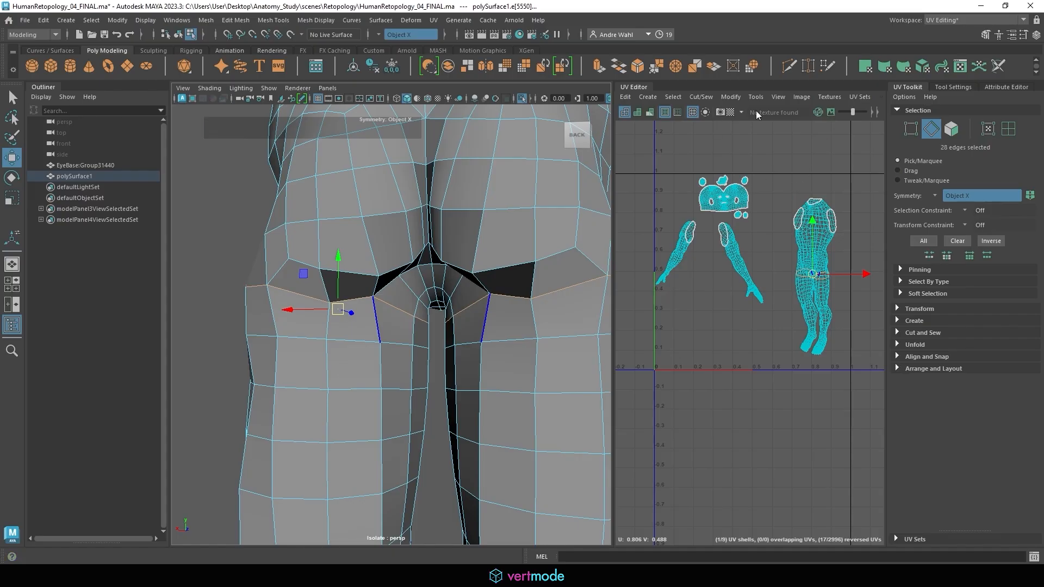
pyautogui.click(708, 97)
pyautogui.click(709, 155)
# - Select the torso shell in UV space and move it upward, clear of the leg shells
pyautogui.keyDown('alt'); pyautogui.moveTo(849, 252); pyautogui.dragTo(775, 249, button='middle'); pyautogui.keyUp('alt')
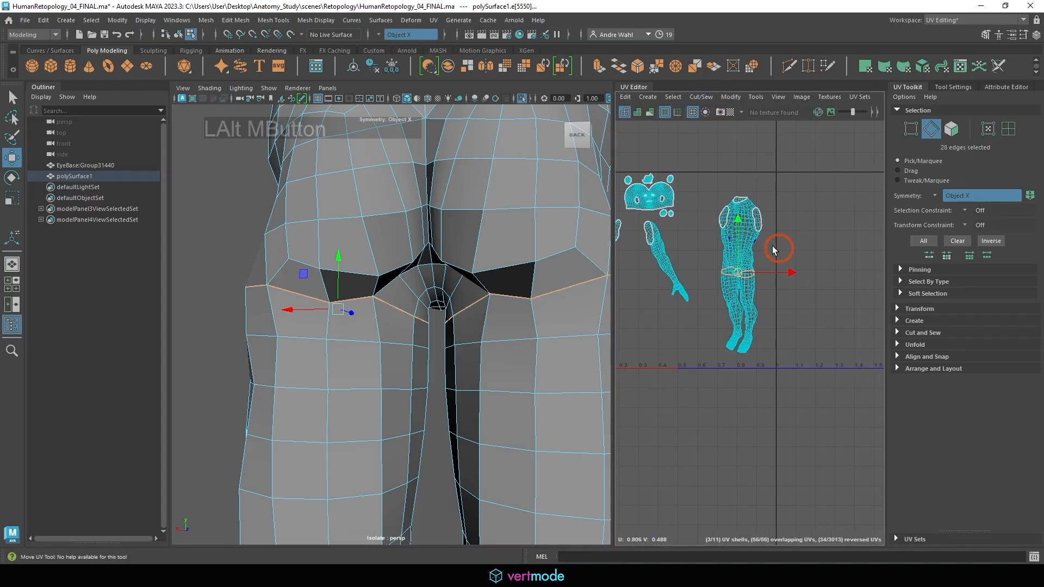
pyautogui.keyDown('alt'); pyautogui.moveTo(772, 247); pyautogui.dragTo(741, 235, button='right'); pyautogui.keyUp('alt')
pyautogui.rightClick(737, 233)
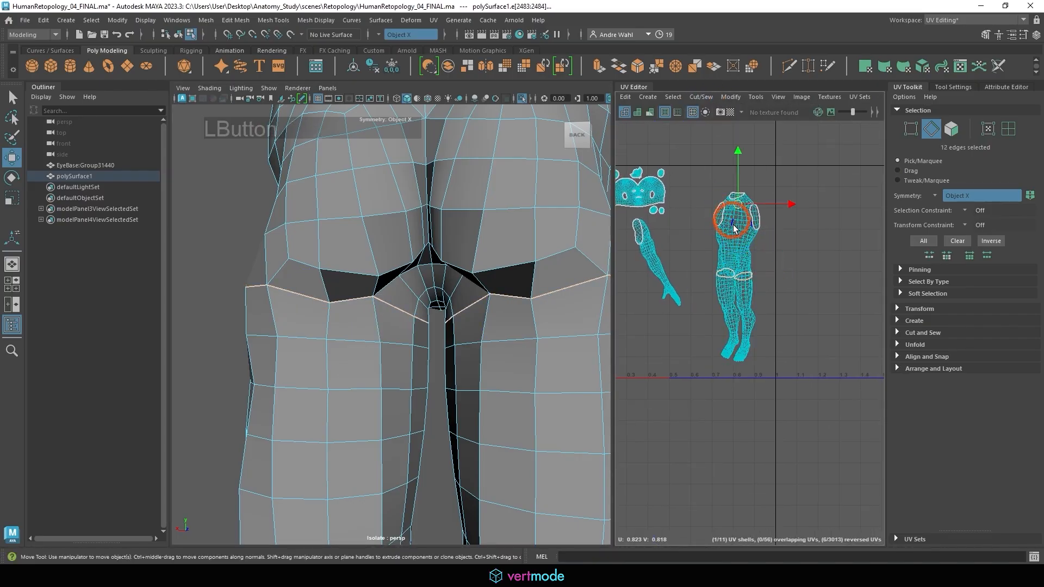
pyautogui.click(734, 230)
pyautogui.press('w')
pyautogui.moveTo(733, 215); pyautogui.dragTo(733, 234, button='right')
pyautogui.doubleClick(731, 212)
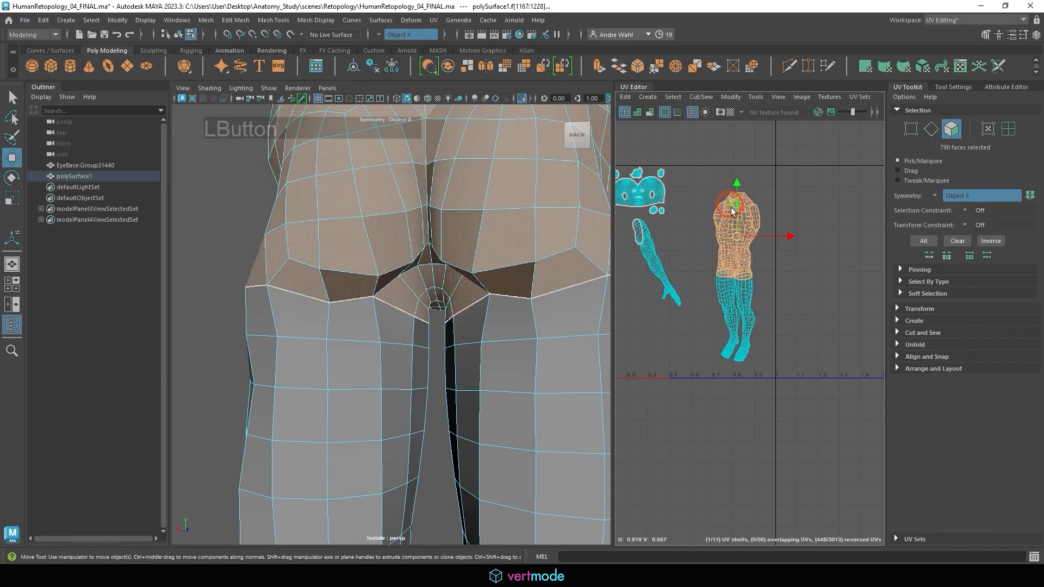
pyautogui.moveTo(738, 229); pyautogui.dragTo(755, 210)
# - Select the edges down both sides of the torso from the armpit seams to the thigh seams and cut the UVs there
pyautogui.keyDown('alt'); pyautogui.moveTo(530, 228); pyautogui.dragTo(379, 229, button='right'); pyautogui.keyUp('alt')
pyautogui.keyDown('alt'); pyautogui.moveTo(378, 228); pyautogui.dragTo(463, 211); pyautogui.keyUp('alt')
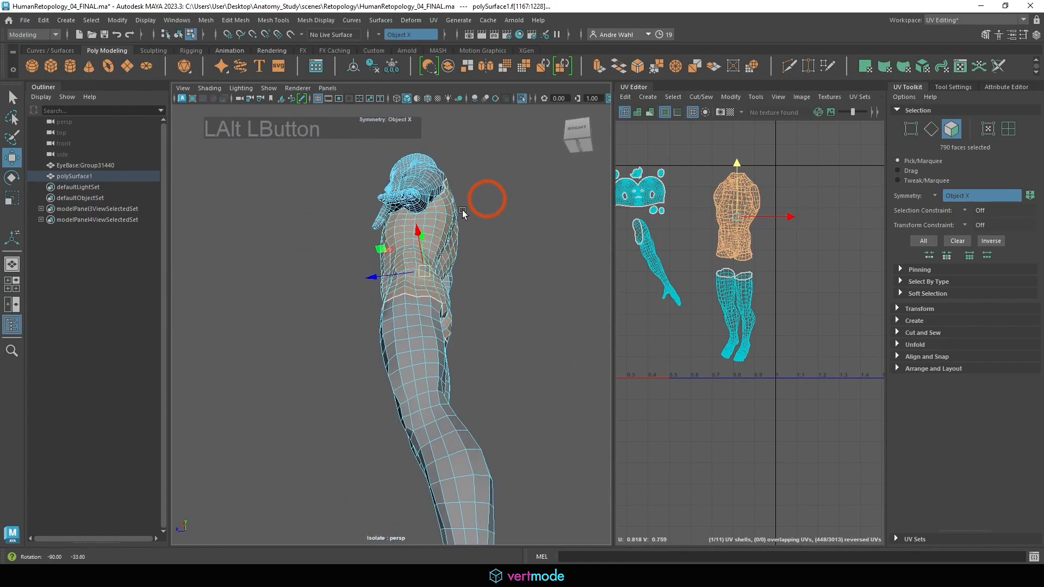
pyautogui.keyDown('alt'); pyautogui.moveTo(427, 303); pyautogui.dragTo(473, 276, button='right'); pyautogui.keyUp('alt')
pyautogui.press('q')
pyautogui.keyDown('alt'); pyautogui.moveTo(499, 262); pyautogui.dragTo(469, 225); pyautogui.keyUp('alt')
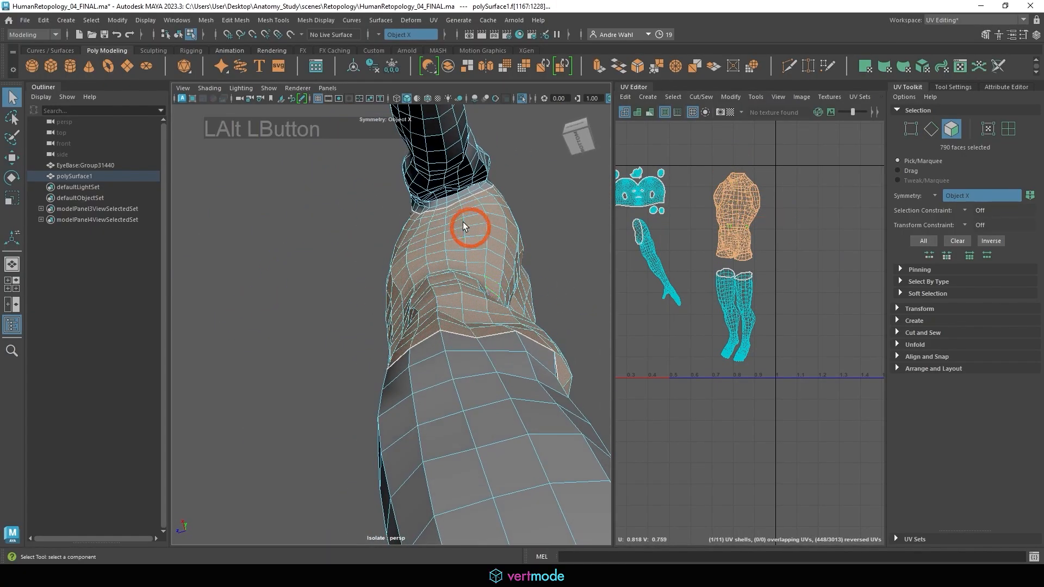
pyautogui.moveTo(460, 220); pyautogui.dragTo(456, 200, button='right')
pyautogui.keyDown('alt'); pyautogui.moveTo(456, 200); pyautogui.dragTo(459, 239, button='middle'); pyautogui.keyUp('alt')
pyautogui.keyDown('alt'); pyautogui.moveTo(459, 240); pyautogui.dragTo(493, 227, button='right'); pyautogui.keyUp('alt')
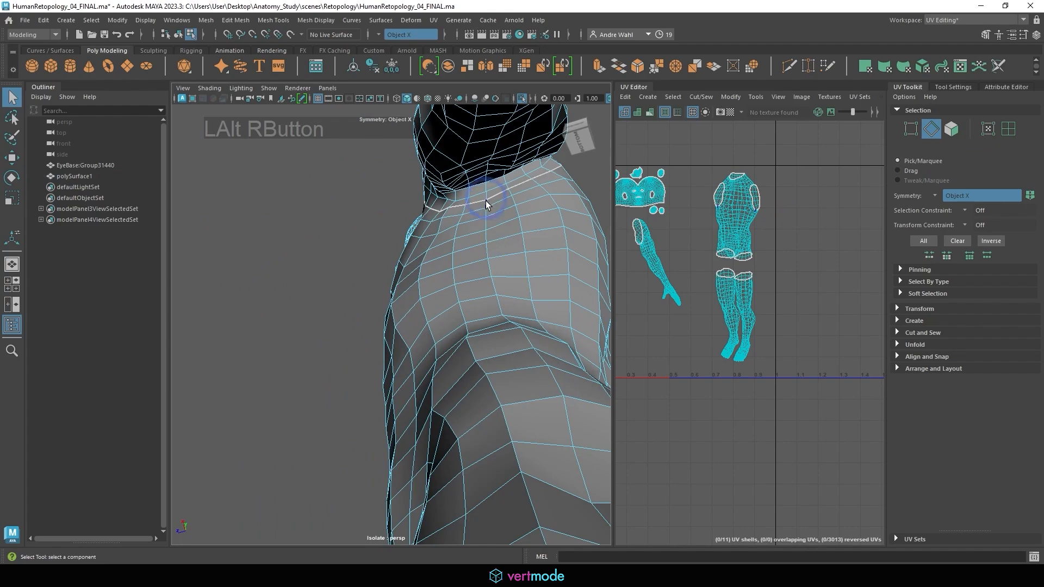
pyautogui.click(485, 200)
pyautogui.keyDown('alt'); pyautogui.moveTo(558, 356); pyautogui.dragTo(472, 395, button='middle'); pyautogui.keyUp('alt')
pyautogui.keyDown('alt'); pyautogui.moveTo(480, 333); pyautogui.dragTo(458, 318, button='right'); pyautogui.keyUp('alt')
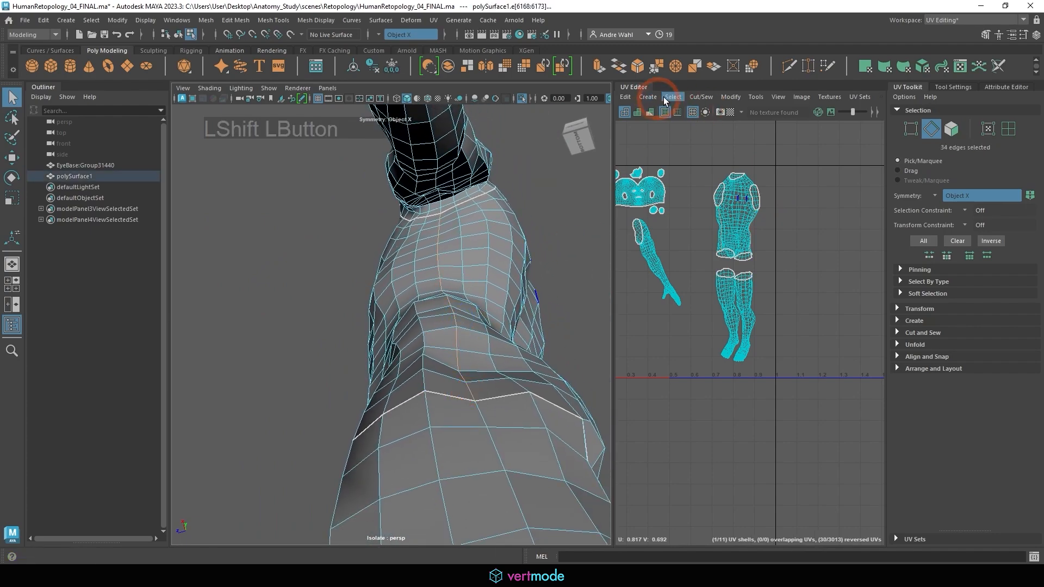
pyautogui.click(701, 97)
pyautogui.click(710, 154)
# - Select the whole torso shell in UV space and unfold it
pyautogui.keyDown('alt'); pyautogui.moveTo(544, 283); pyautogui.dragTo(465, 322); pyautogui.keyUp('alt')
pyautogui.moveTo(752, 224); pyautogui.dragTo(753, 258, button='right')
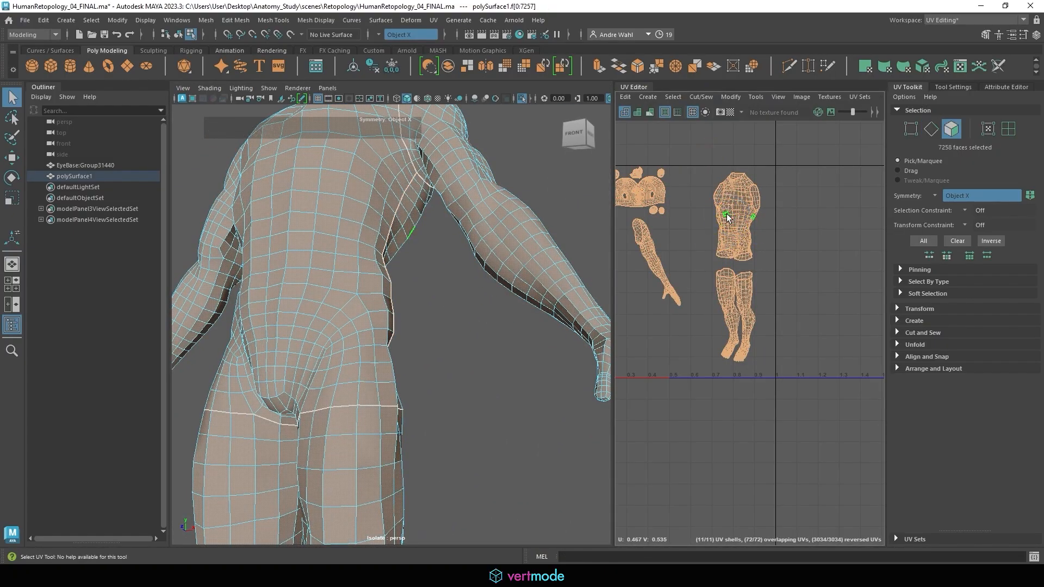
pyautogui.moveTo(707, 259); pyautogui.dragTo(805, 154)
pyautogui.click(724, 96)
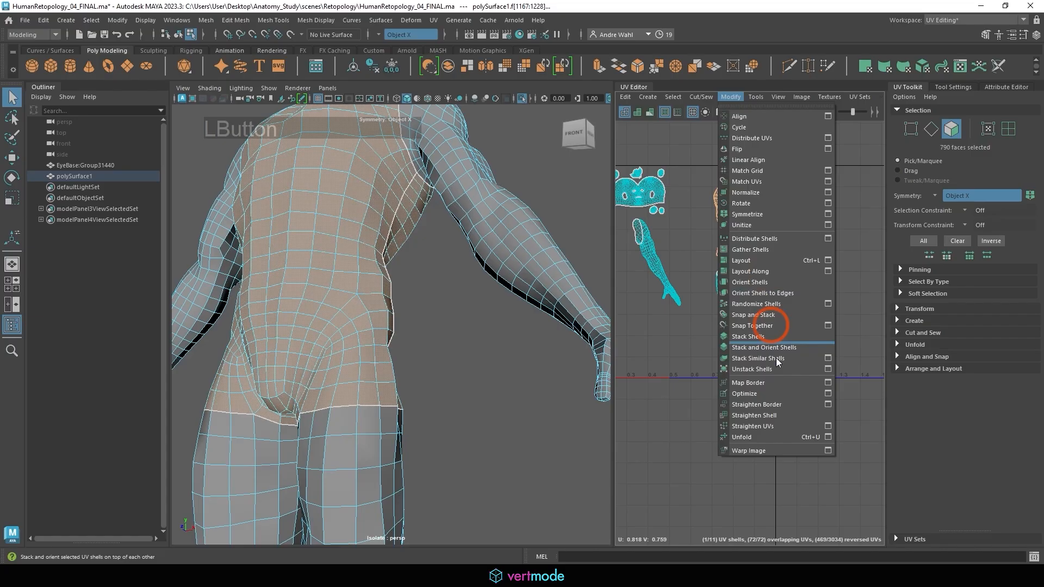
pyautogui.click(791, 434)
pyautogui.keyDown('alt'); pyautogui.moveTo(777, 163); pyautogui.dragTo(754, 182, button='middle'); pyautogui.keyUp('alt')
pyautogui.keyDown('alt'); pyautogui.moveTo(754, 182); pyautogui.dragTo(876, 271, button='right'); pyautogui.keyUp('alt')
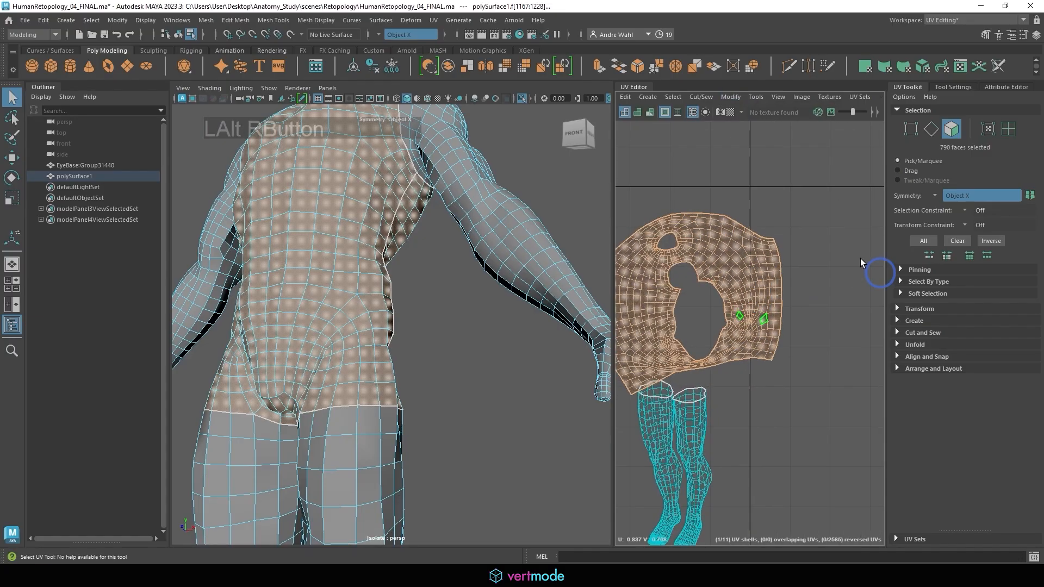
# - Select the narrow bridges of the unfolded torso shell and examine where the front and back remain connected at the crotch
pyautogui.click(813, 246)
pyautogui.moveTo(691, 213); pyautogui.dragTo(673, 210)
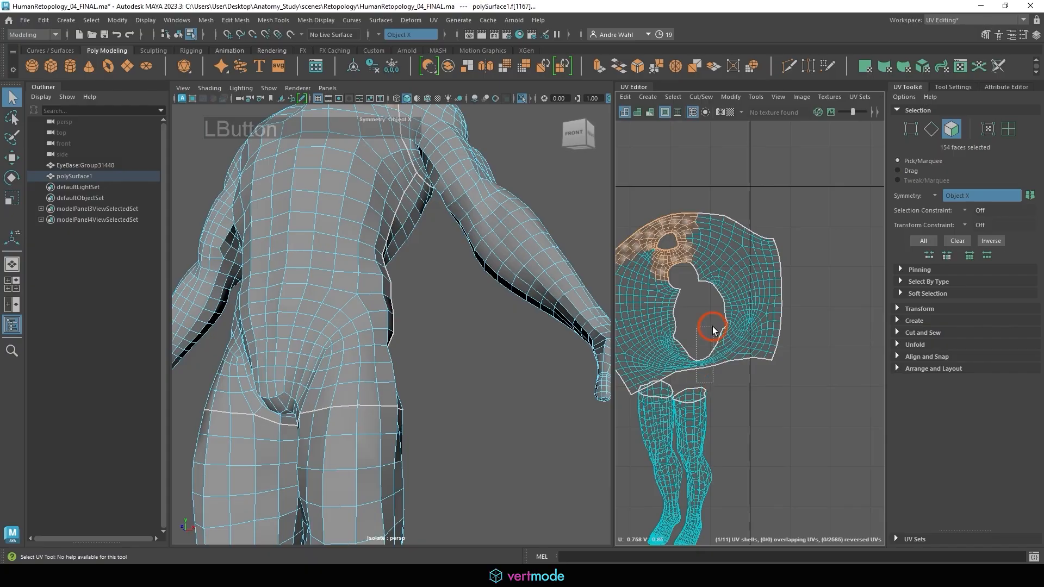
pyautogui.moveTo(713, 327); pyautogui.dragTo(713, 327)
pyautogui.keyDown('alt'); pyautogui.moveTo(333, 351); pyautogui.dragTo(413, 292, button='middle'); pyautogui.keyUp('alt')
pyautogui.keyDown('alt'); pyautogui.moveTo(396, 326); pyautogui.dragTo(381, 245); pyautogui.keyUp('alt')
pyautogui.keyDown('alt'); pyautogui.moveTo(375, 307); pyautogui.dragTo(417, 337, button='middle'); pyautogui.keyUp('alt')
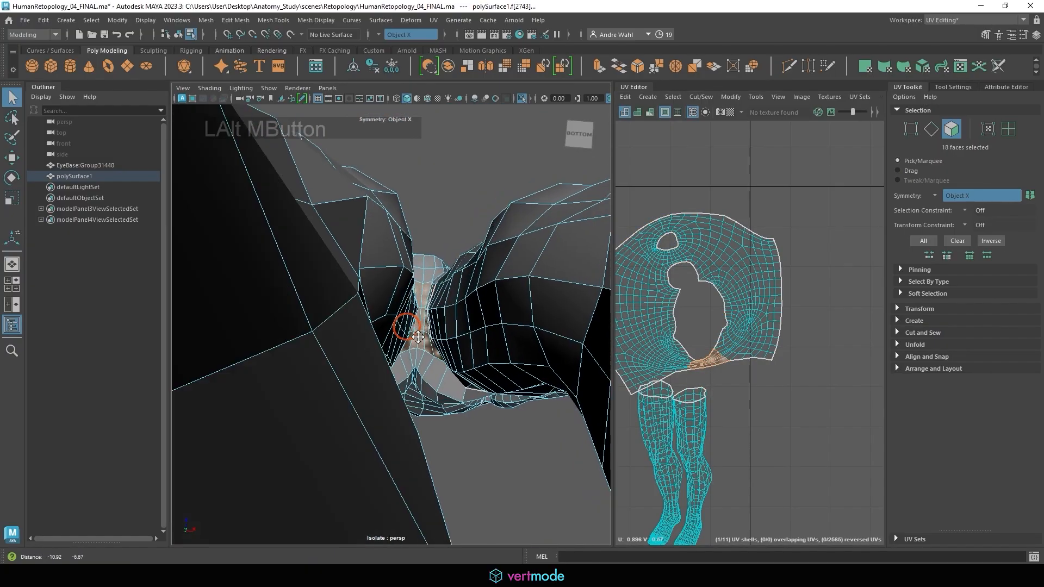
pyautogui.keyDown('alt'); pyautogui.moveTo(419, 337); pyautogui.dragTo(659, 389, button='right'); pyautogui.keyUp('alt')
pyautogui.keyDown('alt'); pyautogui.moveTo(375, 321); pyautogui.dragTo(292, 312, button='middle'); pyautogui.keyUp('alt')
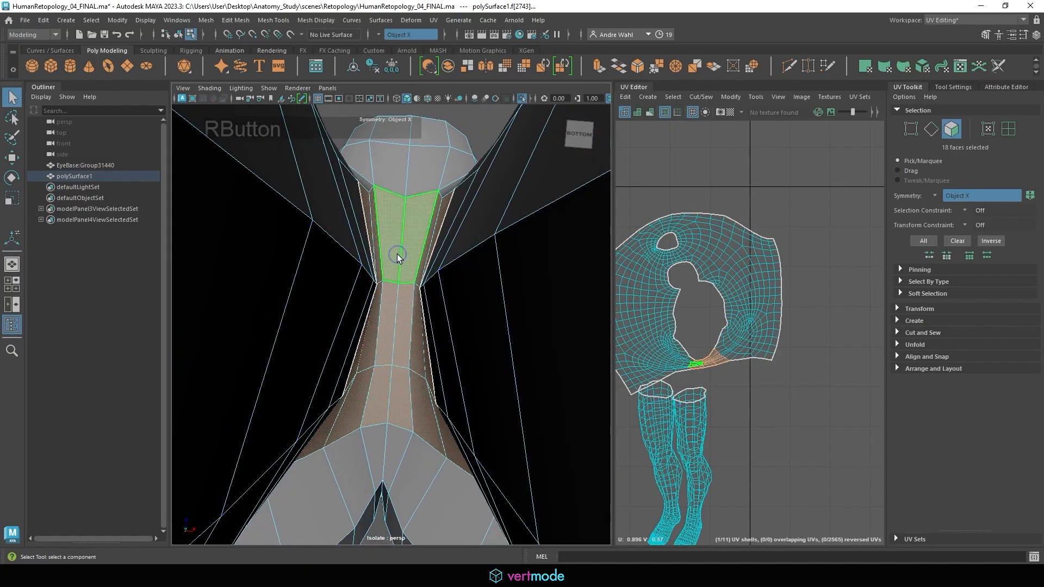
# - Select the edges running across the crotch between the two thigh seams and cut the UVs along them
pyautogui.moveTo(397, 254); pyautogui.dragTo(396, 224, button='right')
pyautogui.keyDown('alt'); pyautogui.moveTo(400, 266); pyautogui.dragTo(369, 379); pyautogui.keyUp('alt')
pyautogui.click(369, 380)
pyautogui.keyDown('alt'); pyautogui.moveTo(370, 379); pyautogui.dragTo(460, 388, button='right'); pyautogui.keyUp('alt')
pyautogui.keyDown('shift'); pyautogui.click(347, 386); pyautogui.keyUp('shift')
pyautogui.keyDown('shift'); pyautogui.click(362, 360); pyautogui.keyUp('shift')
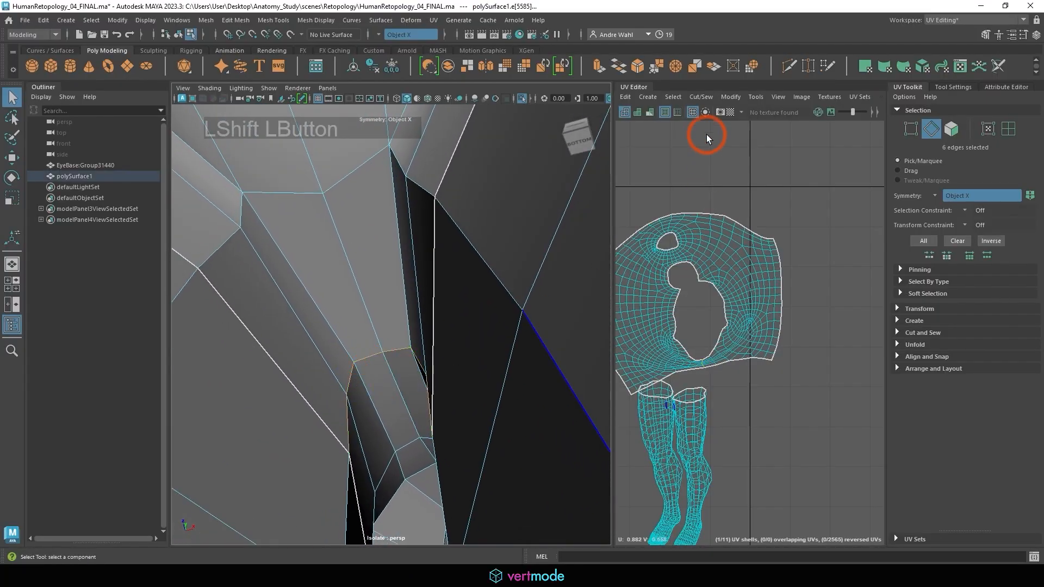
pyautogui.click(695, 96)
pyautogui.click(701, 144)
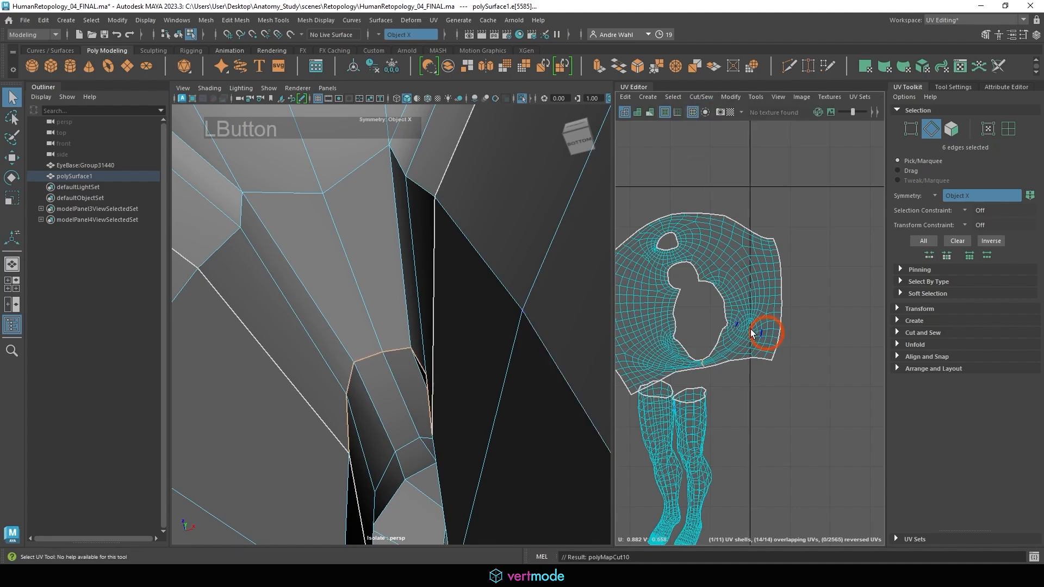
# - Select the edges along the tops of both shoulders between the neck and arm seams and cut the UVs there
pyautogui.keyDown('alt'); pyautogui.moveTo(327, 402); pyautogui.dragTo(322, 273, button='right'); pyautogui.keyUp('alt')
pyautogui.keyDown('alt'); pyautogui.moveTo(413, 274); pyautogui.dragTo(315, 274, button='right'); pyautogui.keyUp('alt')
pyautogui.keyDown('alt'); pyautogui.moveTo(433, 283); pyautogui.dragTo(426, 376); pyautogui.keyUp('alt')
pyautogui.keyDown('alt'); pyautogui.moveTo(396, 247); pyautogui.dragTo(408, 343, button='middle'); pyautogui.keyUp('alt')
pyautogui.keyDown('alt'); pyautogui.moveTo(375, 332); pyautogui.dragTo(522, 388); pyautogui.keyUp('alt')
pyautogui.keyDown('alt'); pyautogui.moveTo(451, 304); pyautogui.dragTo(592, 267, button='right'); pyautogui.keyUp('alt')
pyautogui.keyDown('alt'); pyautogui.moveTo(375, 179); pyautogui.dragTo(372, 325, button='middle'); pyautogui.keyUp('alt')
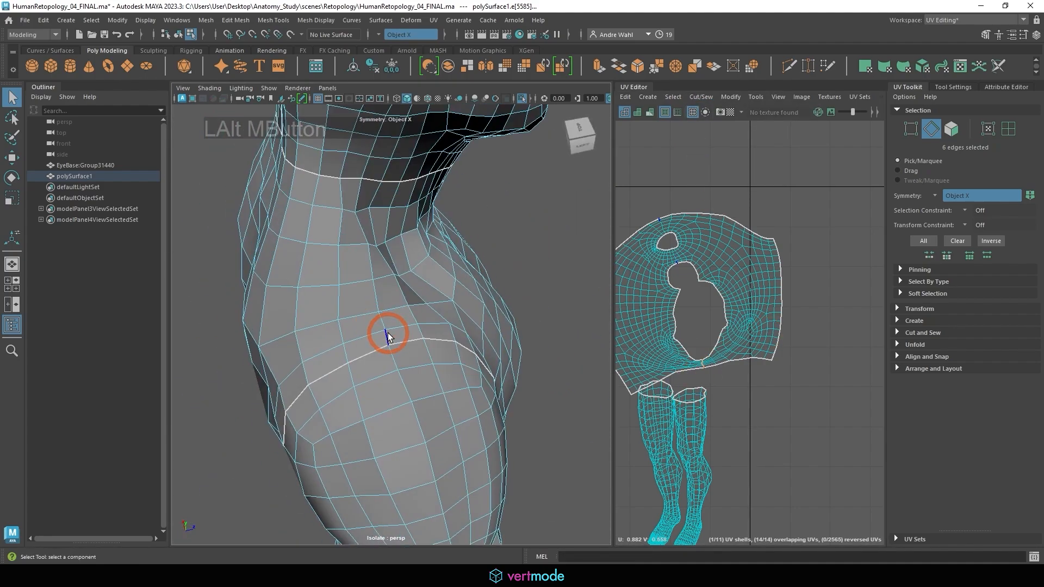
pyautogui.keyDown('shift'); pyautogui.click(357, 196); pyautogui.keyUp('shift')
pyautogui.keyDown('alt'); pyautogui.moveTo(357, 196); pyautogui.dragTo(202, 255); pyautogui.keyUp('alt')
pyautogui.click(701, 99)
pyautogui.click(710, 155)
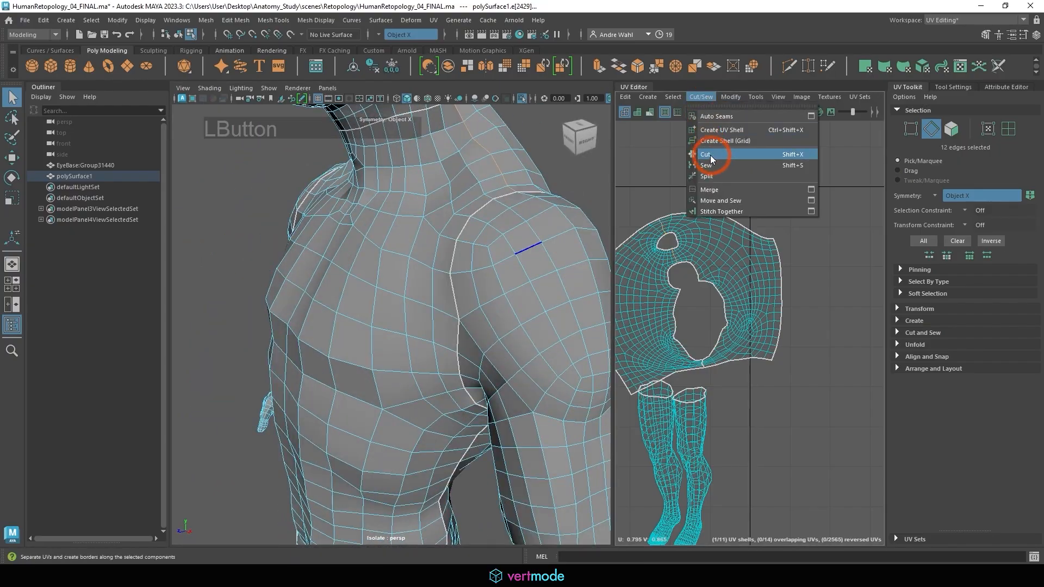
# - Select both torso shells, front and back, in UV space and unfold them
pyautogui.keyDown('alt'); pyautogui.moveTo(765, 220); pyautogui.dragTo(598, 207, button='right'); pyautogui.keyUp('alt')
pyautogui.moveTo(717, 236); pyautogui.dragTo(718, 266, button='right')
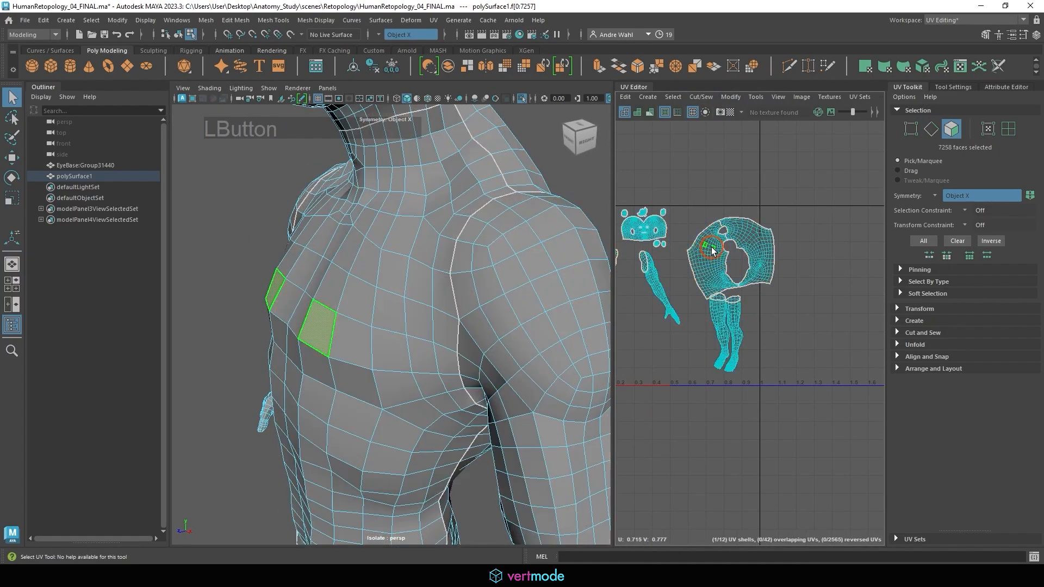
pyautogui.doubleClick(713, 249)
pyautogui.keyDown('shift'); pyautogui.doubleClick(748, 229); pyautogui.keyUp('shift')
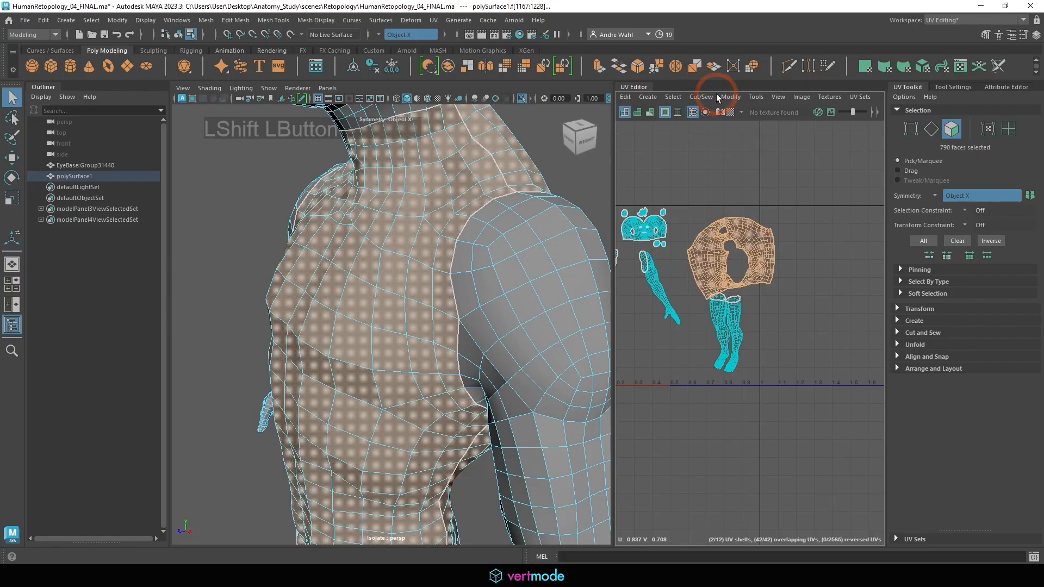
pyautogui.click(730, 97)
pyautogui.click(743, 441)
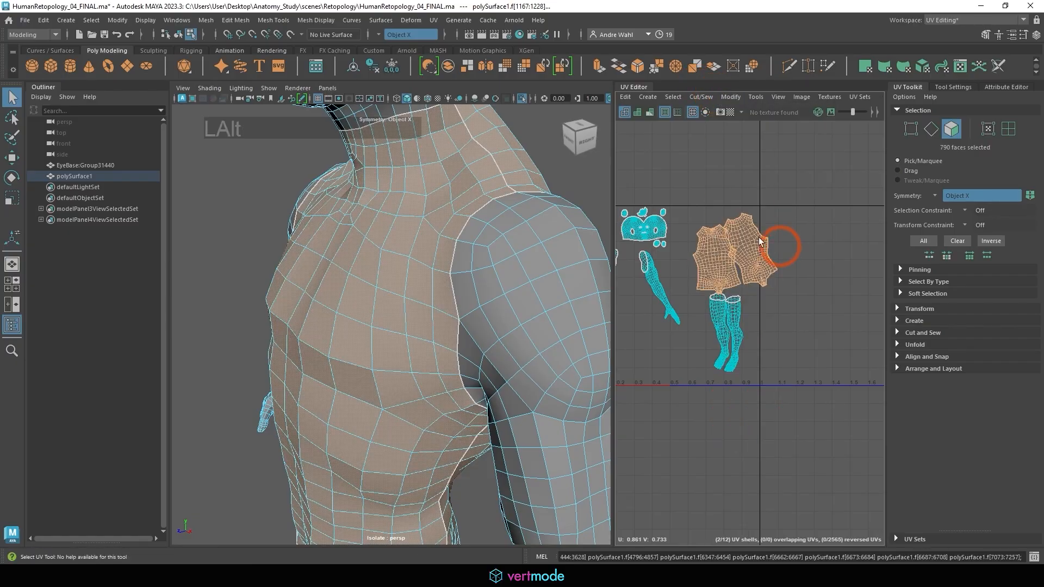
# - Move the front and back torso shells apart so that they no longer touch each other or crowd the legs
pyautogui.keyDown('alt'); pyautogui.moveTo(768, 240); pyautogui.dragTo(803, 224, button='right'); pyautogui.keyUp('alt')
pyautogui.click(746, 235)
pyautogui.doubleClick(693, 233)
pyautogui.press('w')
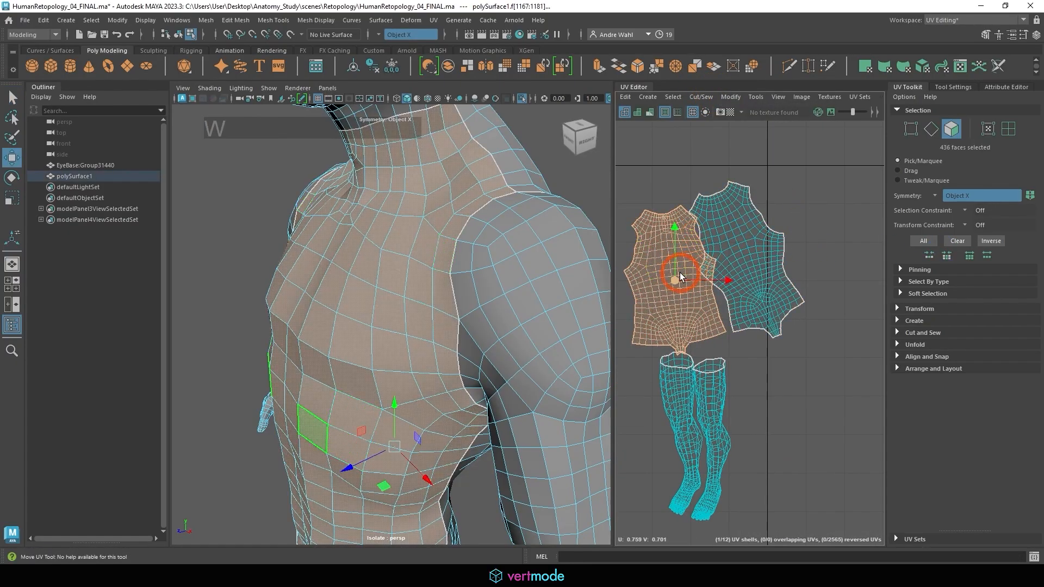
pyautogui.moveTo(675, 273); pyautogui.dragTo(640, 255)
pyautogui.doubleClick(746, 239)
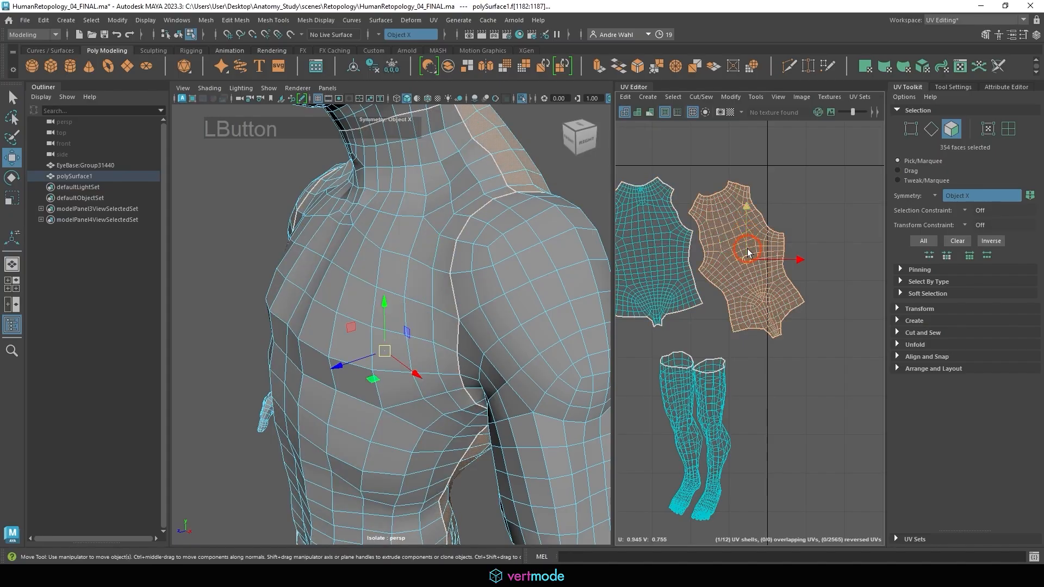
pyautogui.moveTo(746, 248)
pyautogui.mouseDown()
pyautogui.moveTo(750, 209)
pyautogui.moveTo(751, 234)
pyautogui.mouseUp()
pyautogui.keyDown('alt'); pyautogui.moveTo(751, 234); pyautogui.dragTo(712, 237, button='right'); pyautogui.keyUp('alt')
# - Select the edge loop around the wrist and cut the UVs along it to separate the hand from the arm
pyautogui.keyDown('alt'); pyautogui.moveTo(475, 249); pyautogui.dragTo(416, 231, button='right'); pyautogui.keyUp('alt')
pyautogui.keyDown('alt'); pyautogui.moveTo(413, 231); pyautogui.dragTo(408, 267, button='middle'); pyautogui.keyUp('alt')
pyautogui.keyDown('alt'); pyautogui.moveTo(400, 272); pyautogui.dragTo(326, 279, button='right'); pyautogui.keyUp('alt')
pyautogui.keyDown('alt'); pyautogui.moveTo(370, 288); pyautogui.dragTo(422, 280); pyautogui.keyUp('alt')
pyautogui.keyDown('alt'); pyautogui.moveTo(422, 266); pyautogui.dragTo(393, 218, button='middle'); pyautogui.keyUp('alt')
pyautogui.keyDown('alt'); pyautogui.moveTo(392, 219); pyautogui.dragTo(540, 279, button='right'); pyautogui.keyUp('alt')
pyautogui.keyDown('alt'); pyautogui.moveTo(539, 279); pyautogui.dragTo(463, 234); pyautogui.keyUp('alt')
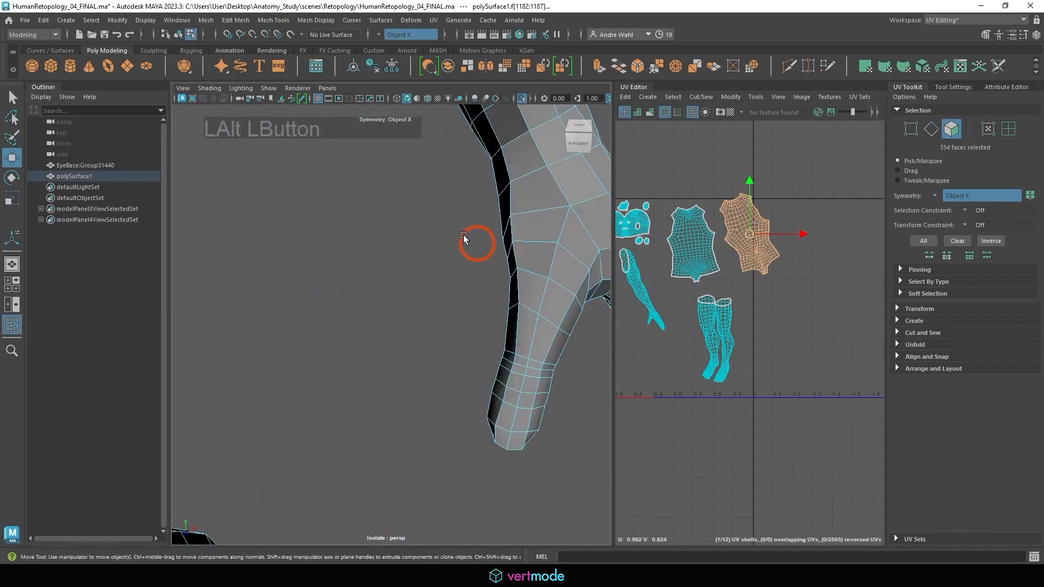
pyautogui.keyDown('alt'); pyautogui.moveTo(463, 235); pyautogui.dragTo(393, 267, button='middle'); pyautogui.keyUp('alt')
pyautogui.moveTo(393, 266); pyautogui.dragTo(390, 239, button='right')
pyautogui.doubleClick(368, 294)
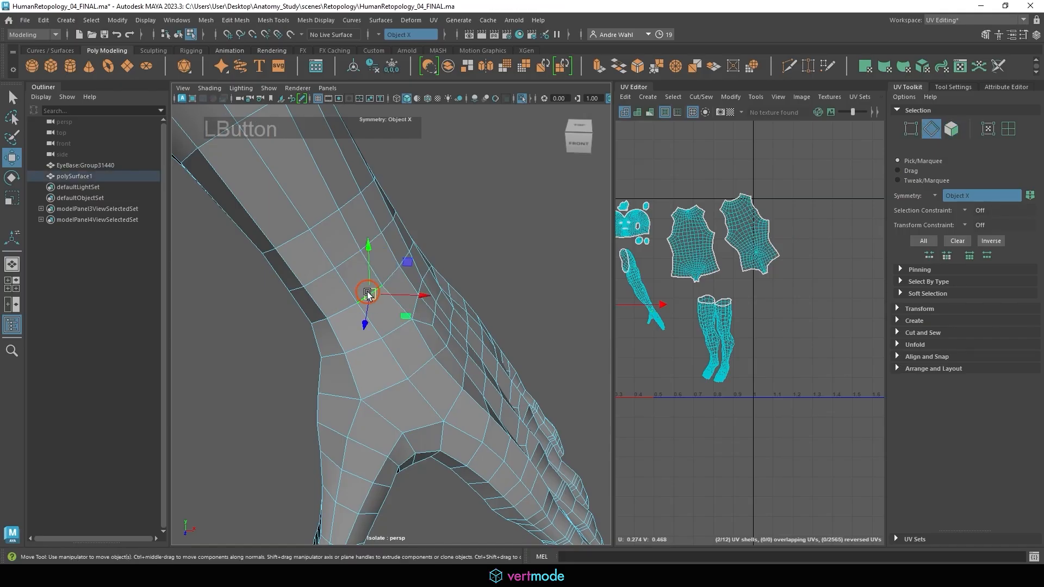
pyautogui.keyDown('alt'); pyautogui.moveTo(493, 285); pyautogui.dragTo(798, 118, button='right'); pyautogui.keyUp('alt')
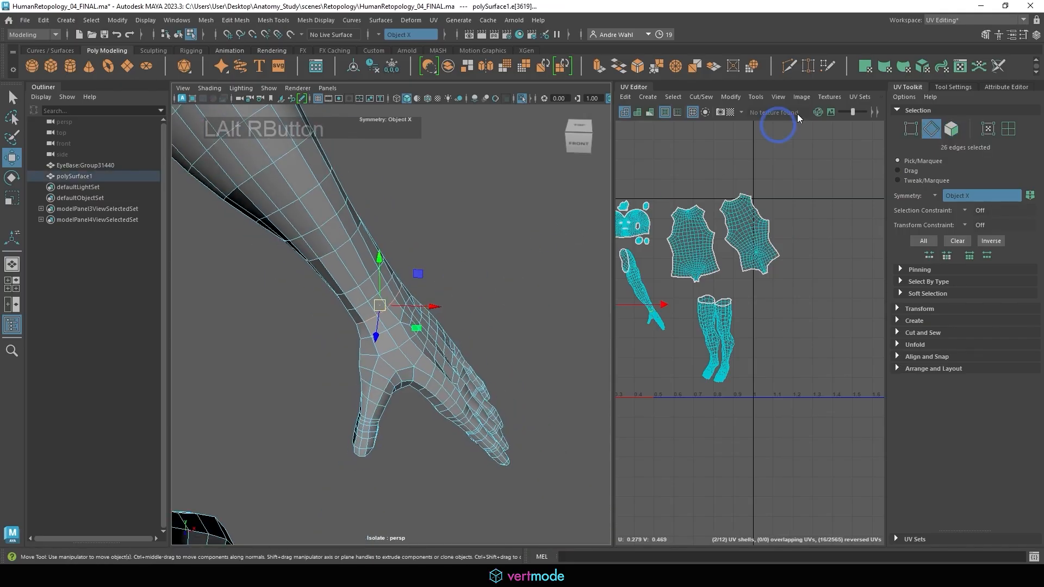
pyautogui.click(702, 98)
pyautogui.click(722, 155)
# - Select the arm shell and try to move it away from the hand in UV space
pyautogui.keyDown('alt'); pyautogui.moveTo(620, 263); pyautogui.dragTo(781, 225, button='middle'); pyautogui.keyUp('alt')
pyautogui.keyDown('alt'); pyautogui.moveTo(782, 225); pyautogui.dragTo(846, 265, button='right'); pyautogui.keyUp('alt')
pyautogui.moveTo(708, 228); pyautogui.dragTo(716, 260, button='right')
pyautogui.doubleClick(736, 235)
pyautogui.moveTo(779, 258); pyautogui.dragTo(731, 263)
# - Select the edge bridging the gap in the wrist seam on the palm side
pyautogui.keyDown('alt'); pyautogui.moveTo(407, 291); pyautogui.dragTo(482, 248); pyautogui.keyUp('alt')
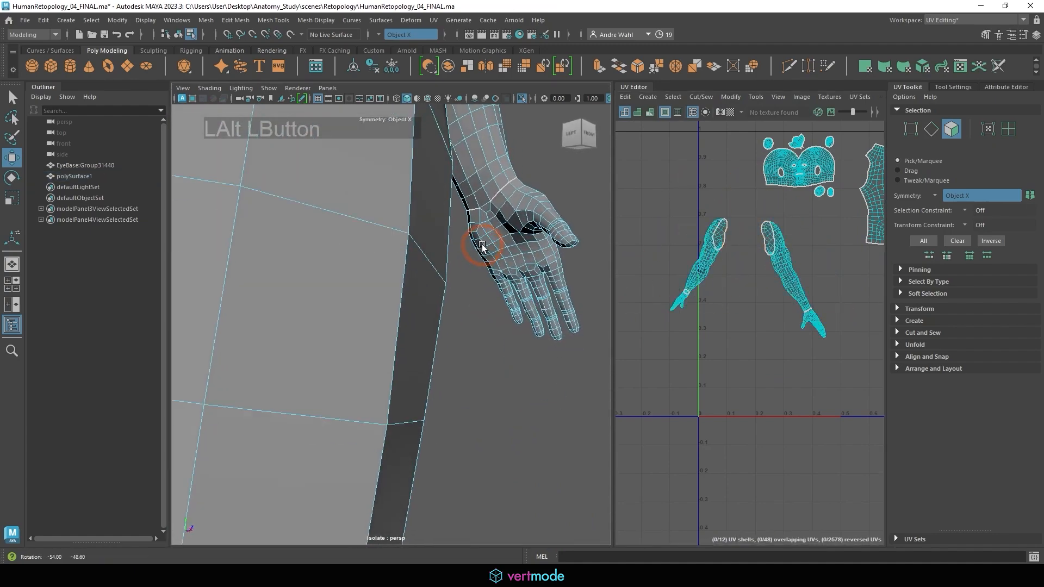
pyautogui.keyDown('alt'); pyautogui.moveTo(482, 248); pyautogui.dragTo(415, 308, button='middle'); pyautogui.keyUp('alt')
pyautogui.keyDown('alt'); pyautogui.moveTo(415, 308); pyautogui.dragTo(490, 191, button='right'); pyautogui.keyUp('alt')
pyautogui.click(483, 183)
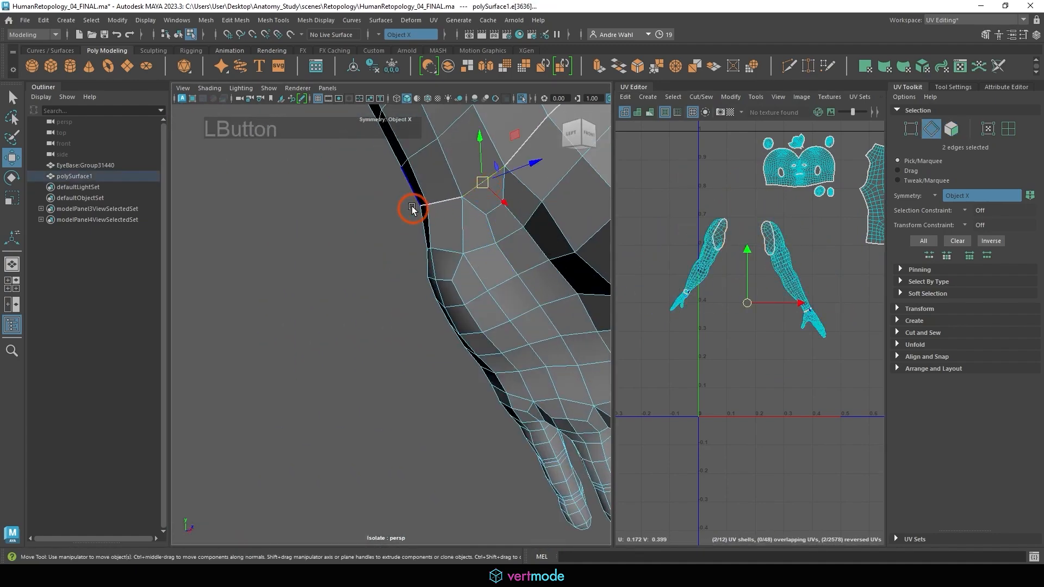
pyautogui.click(732, 64)
pyautogui.click(725, 145)
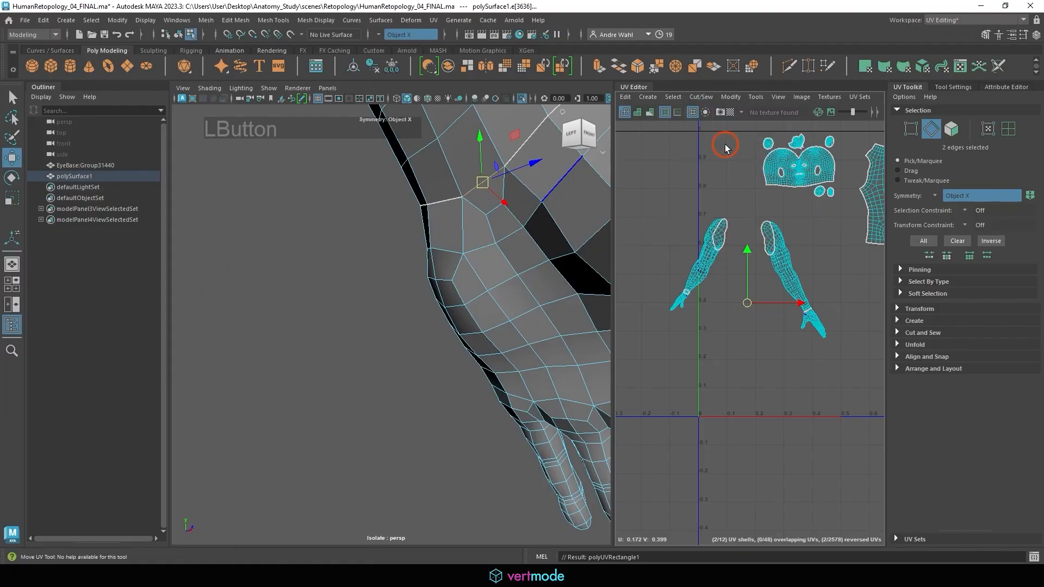
pyautogui.keyDown('alt'); pyautogui.moveTo(716, 130); pyautogui.dragTo(699, 184, button='right'); pyautogui.keyUp('alt')
pyautogui.hotkey('ctrl', 'z')
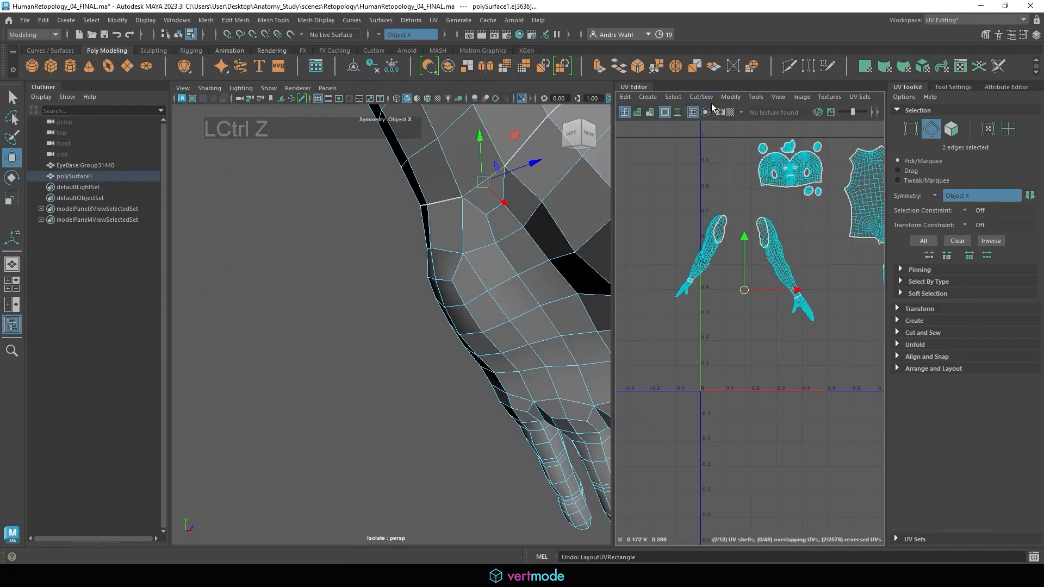
# - Cut the UVs along the selected edge to close the wrist seam
pyautogui.click(701, 97)
pyautogui.click(706, 144)
pyautogui.keyDown('alt'); pyautogui.moveTo(306, 195); pyautogui.dragTo(341, 205, button='right'); pyautogui.keyUp('alt')
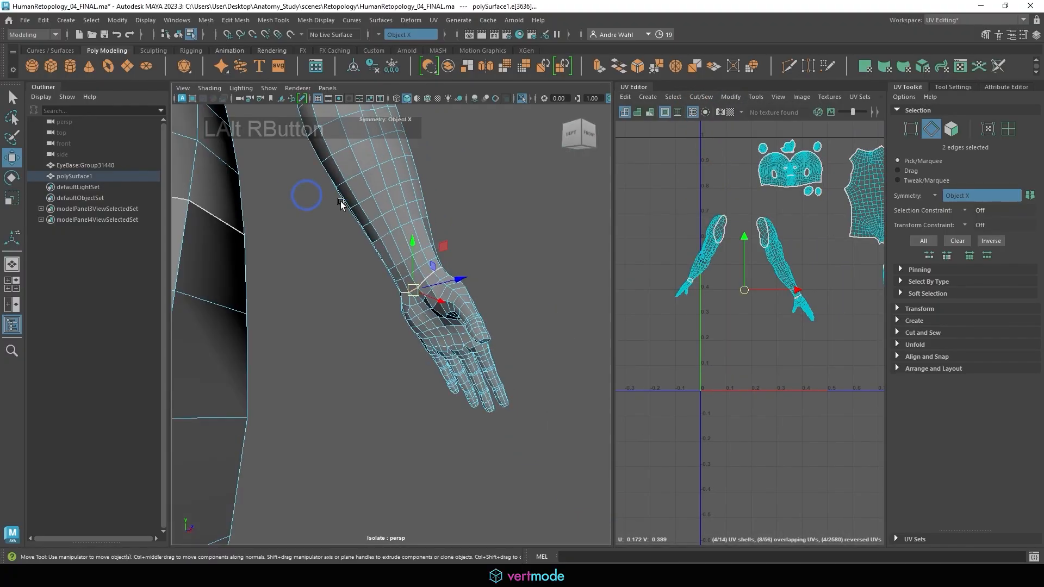
# - Select the edges along the underside of the arm from the armpit seam to the wrist seam and cut the UVs there
pyautogui.keyDown('alt'); pyautogui.moveTo(341, 205); pyautogui.dragTo(378, 293, button='middle'); pyautogui.keyUp('alt')
pyautogui.keyDown('alt'); pyautogui.moveTo(377, 294); pyautogui.dragTo(318, 218); pyautogui.keyUp('alt')
pyautogui.keyDown('alt'); pyautogui.moveTo(318, 217); pyautogui.dragTo(358, 304, button='middle'); pyautogui.keyUp('alt')
pyautogui.keyDown('alt'); pyautogui.moveTo(359, 305); pyautogui.dragTo(643, 269, button='right'); pyautogui.keyUp('alt')
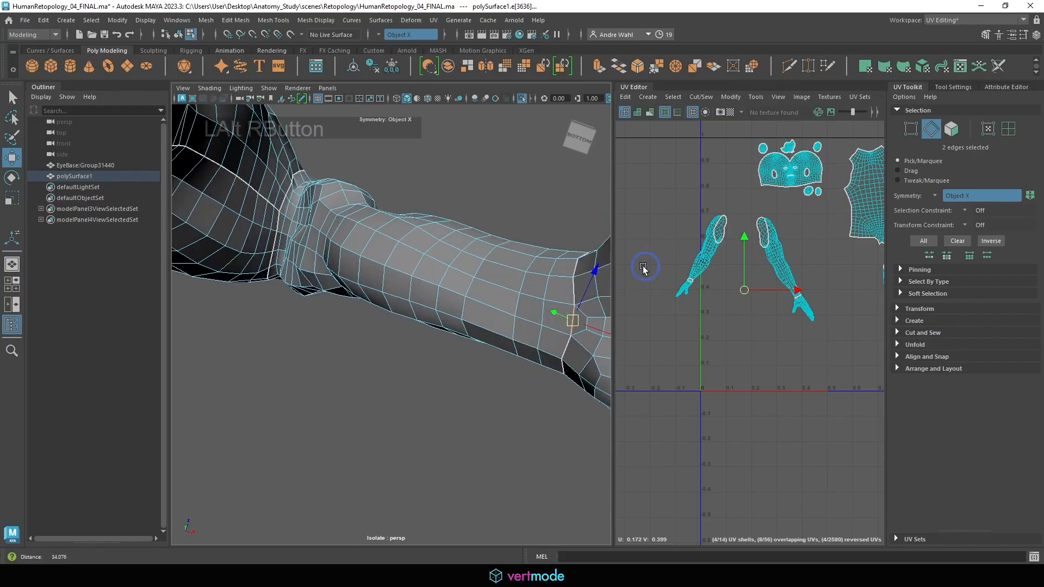
pyautogui.keyDown('alt'); pyautogui.moveTo(530, 261); pyautogui.dragTo(401, 228); pyautogui.keyUp('alt')
pyautogui.moveTo(403, 226); pyautogui.dragTo(400, 214, button='right')
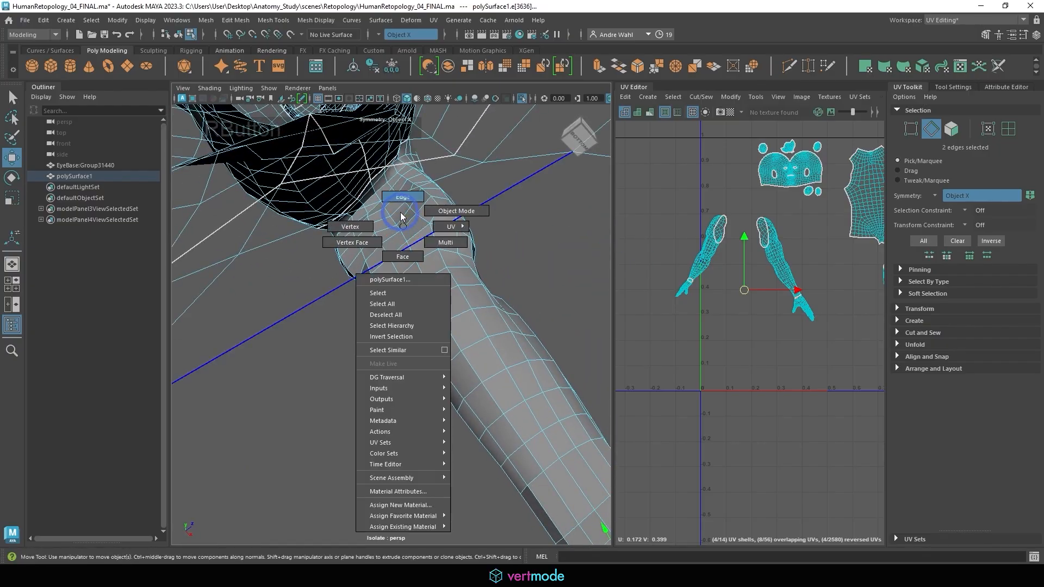
pyautogui.keyDown('alt'); pyautogui.moveTo(419, 244); pyautogui.dragTo(454, 339); pyautogui.keyUp('alt')
pyautogui.keyDown('alt'); pyautogui.moveTo(454, 339); pyautogui.dragTo(527, 284, button='middle'); pyautogui.keyUp('alt')
pyautogui.keyDown('alt'); pyautogui.moveTo(526, 285); pyautogui.dragTo(341, 299); pyautogui.keyUp('alt')
pyautogui.click(346, 301)
pyautogui.keyDown('alt'); pyautogui.moveTo(345, 301); pyautogui.dragTo(303, 249, button='right'); pyautogui.keyUp('alt')
pyautogui.keyDown('alt'); pyautogui.moveTo(303, 249); pyautogui.dragTo(331, 246); pyautogui.keyUp('alt')
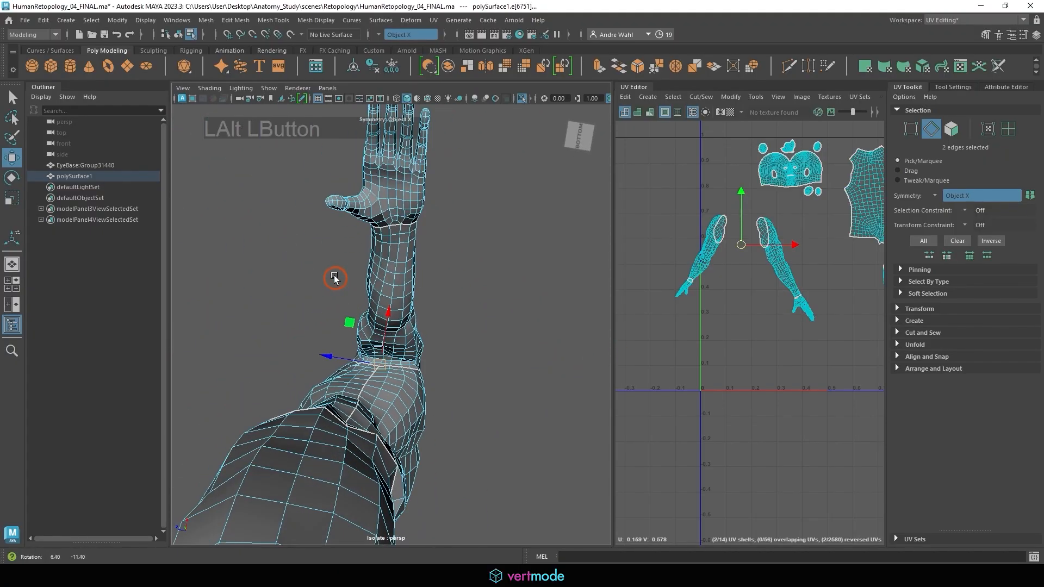
pyautogui.keyDown('alt'); pyautogui.moveTo(331, 247); pyautogui.dragTo(414, 280, button='right'); pyautogui.keyUp('alt')
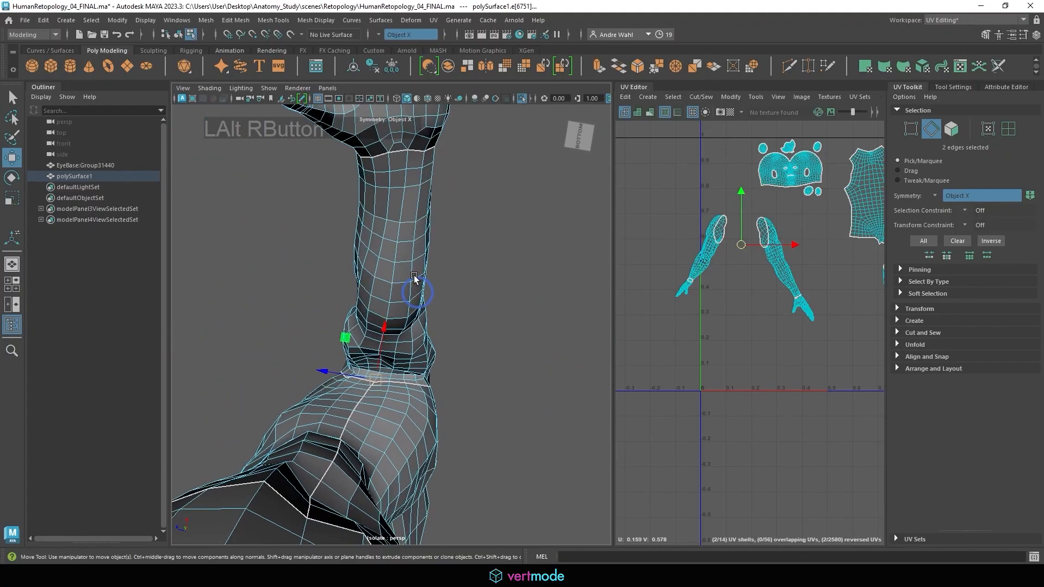
pyautogui.keyDown('shift'); pyautogui.doubleClick(409, 161); pyautogui.keyUp('shift')
pyautogui.click(708, 97)
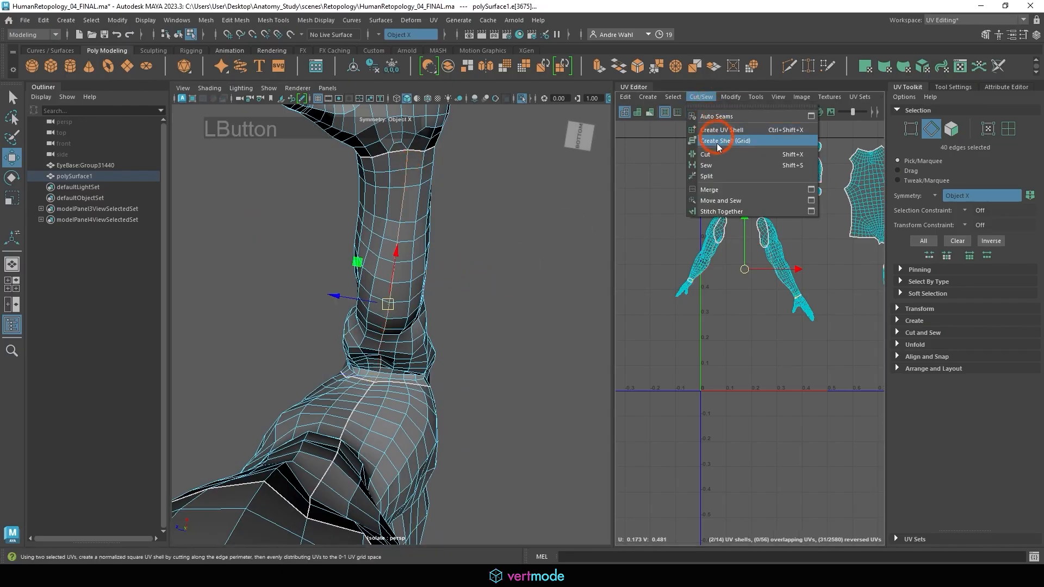
pyautogui.click(717, 153)
# - Select both arm shells, move them away from the hands and unfold them
pyautogui.moveTo(785, 230); pyautogui.dragTo(777, 243, button='right')
pyautogui.doubleClick(773, 251)
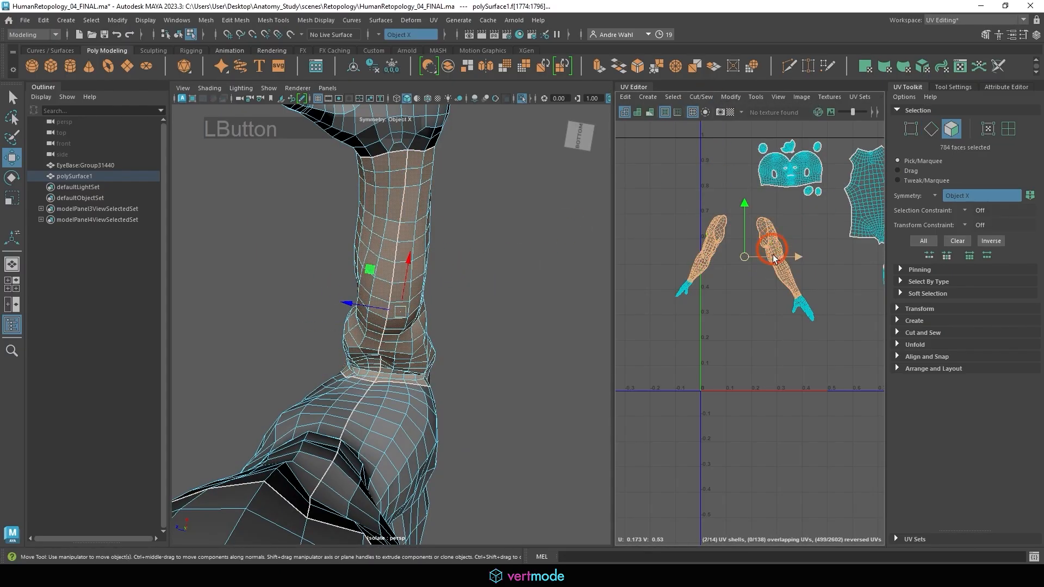
pyautogui.moveTo(759, 260); pyautogui.dragTo(718, 240)
pyautogui.click(731, 97)
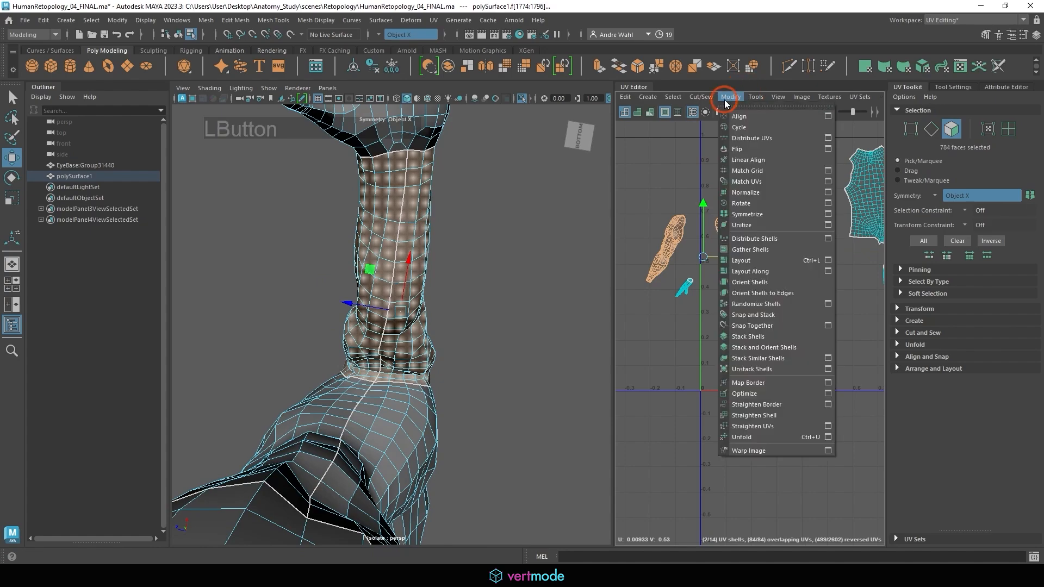
pyautogui.click(731, 438)
pyautogui.click(729, 312)
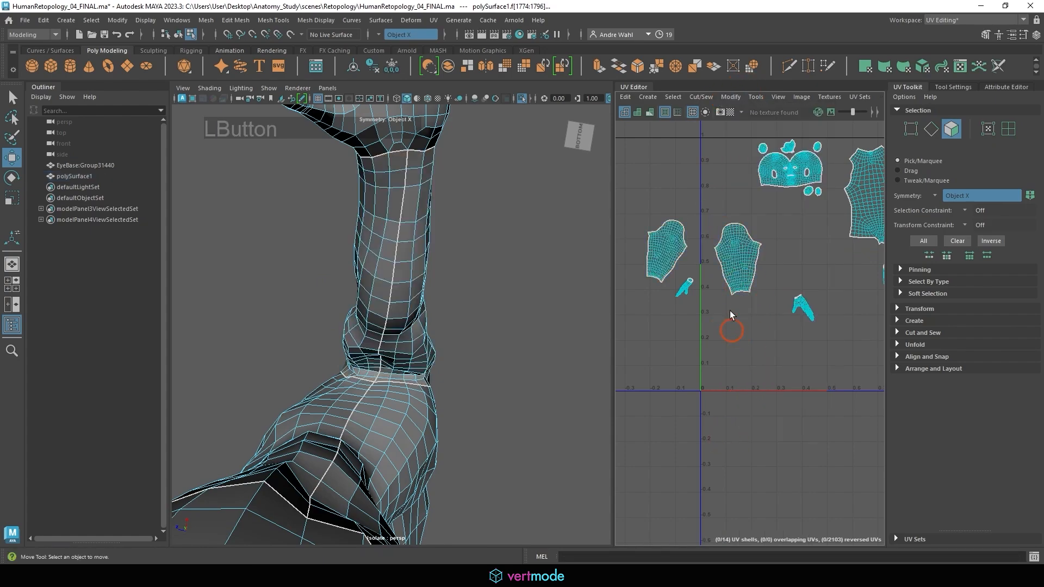
# - Select the long edge loop that runs around the sides of the fingers and thumb, dividing the palm from the back of the hand
pyautogui.keyDown('alt'); pyautogui.moveTo(730, 311); pyautogui.dragTo(731, 285, button='right'); pyautogui.keyUp('alt')
pyautogui.keyDown('alt'); pyautogui.moveTo(371, 260); pyautogui.dragTo(263, 235, button='right'); pyautogui.keyUp('alt')
pyautogui.keyDown('alt'); pyautogui.moveTo(419, 238); pyautogui.dragTo(384, 298, button='middle'); pyautogui.keyUp('alt')
pyautogui.keyDown('alt'); pyautogui.moveTo(459, 293); pyautogui.dragTo(449, 312); pyautogui.keyUp('alt')
pyautogui.keyDown('alt'); pyautogui.moveTo(450, 312); pyautogui.dragTo(530, 329, button='right'); pyautogui.keyUp('alt')
pyautogui.keyDown('alt'); pyautogui.moveTo(530, 331); pyautogui.dragTo(553, 360); pyautogui.keyUp('alt')
pyautogui.keyDown('alt'); pyautogui.moveTo(553, 357); pyautogui.dragTo(452, 363, button='middle'); pyautogui.keyUp('alt')
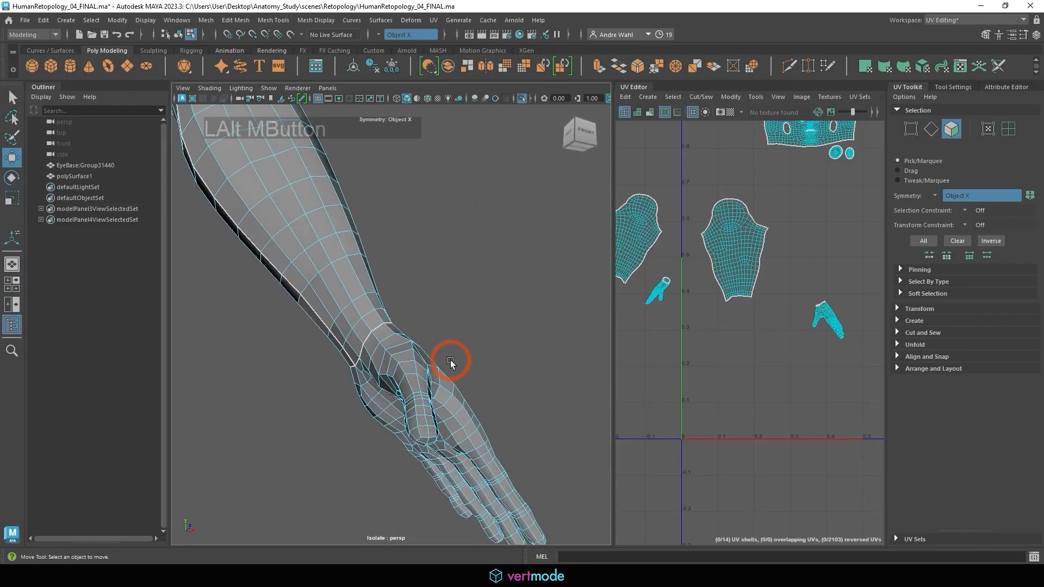
pyautogui.keyDown('alt'); pyautogui.moveTo(452, 363); pyautogui.dragTo(466, 338, button='right'); pyautogui.keyUp('alt')
pyautogui.keyDown('alt'); pyautogui.moveTo(466, 338); pyautogui.dragTo(370, 314); pyautogui.keyUp('alt')
pyautogui.keyDown('alt'); pyautogui.moveTo(371, 314); pyautogui.dragTo(431, 321, button='middle'); pyautogui.keyUp('alt')
pyautogui.keyDown('alt'); pyautogui.moveTo(431, 321); pyautogui.dragTo(449, 341, button='right'); pyautogui.keyUp('alt')
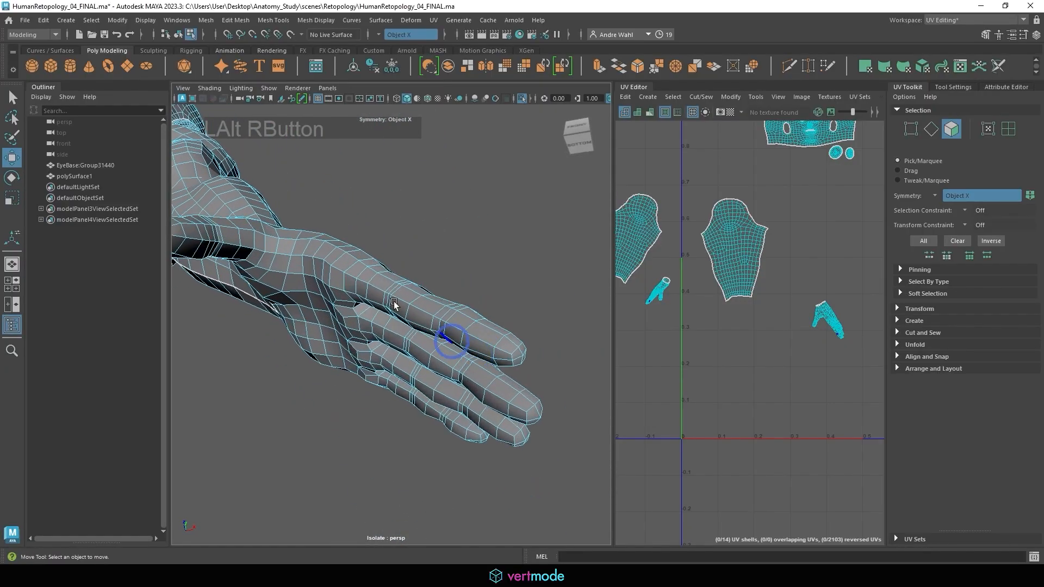
pyautogui.moveTo(331, 255); pyautogui.dragTo(332, 227, button='right')
pyautogui.keyDown('alt'); pyautogui.moveTo(426, 320); pyautogui.dragTo(248, 329); pyautogui.keyUp('alt')
pyautogui.doubleClick(362, 309)
pyautogui.keyDown('alt'); pyautogui.moveTo(247, 328); pyautogui.dragTo(462, 294, button='middle'); pyautogui.keyUp('alt')
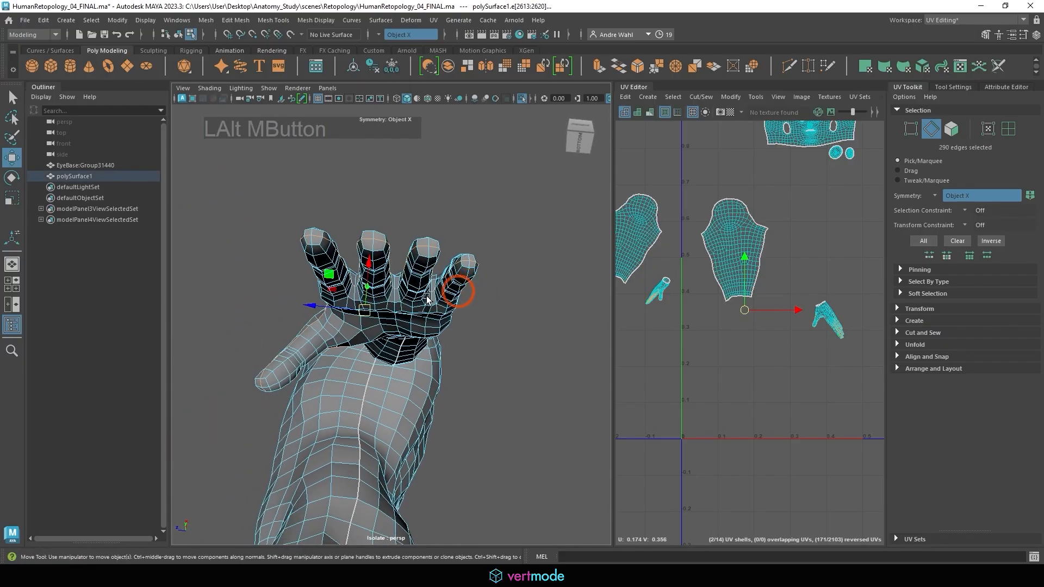
# - Add the missing edges connecting the hand loop to the wrist seam on both sides and cut the UVs along the selection
pyautogui.keyDown('alt'); pyautogui.moveTo(462, 294); pyautogui.dragTo(392, 334); pyautogui.keyUp('alt')
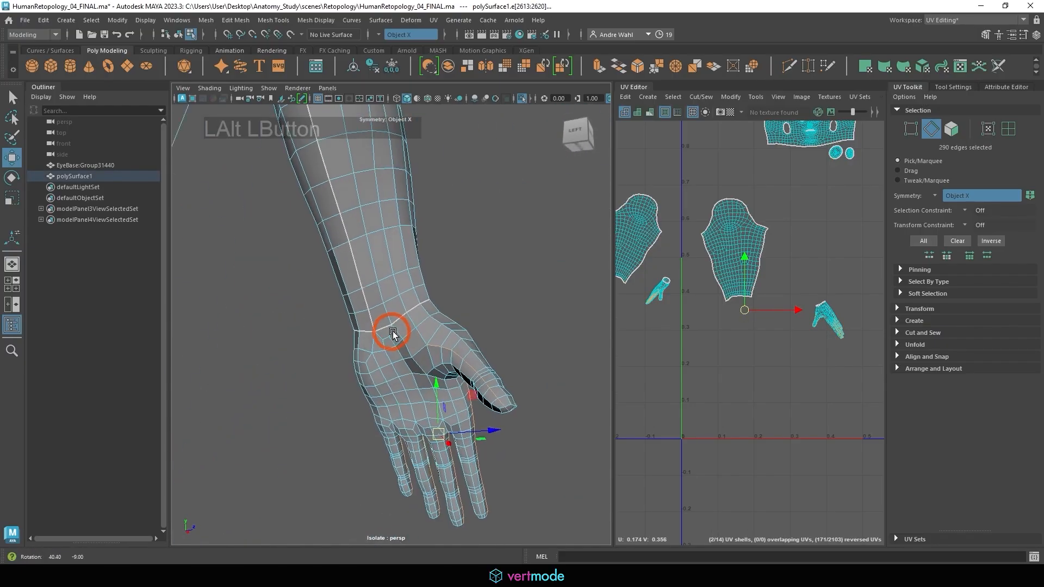
pyautogui.keyDown('alt'); pyautogui.moveTo(391, 334); pyautogui.dragTo(473, 364, button='right'); pyautogui.keyUp('alt')
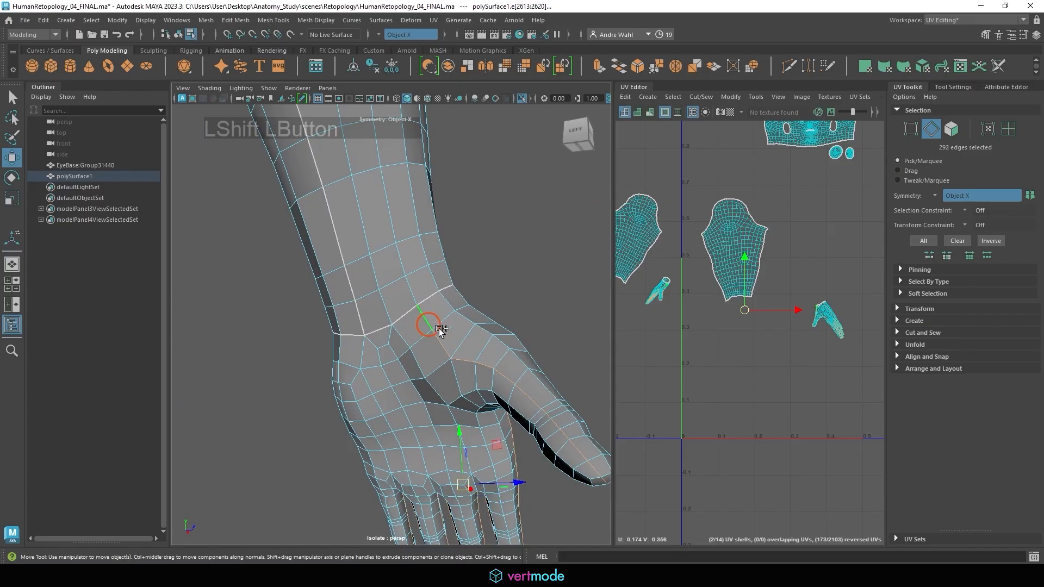
pyautogui.keyDown('alt'); pyautogui.moveTo(441, 331); pyautogui.dragTo(359, 335); pyautogui.keyUp('alt')
pyautogui.keyDown('shift'); pyautogui.click(342, 330); pyautogui.keyUp('shift')
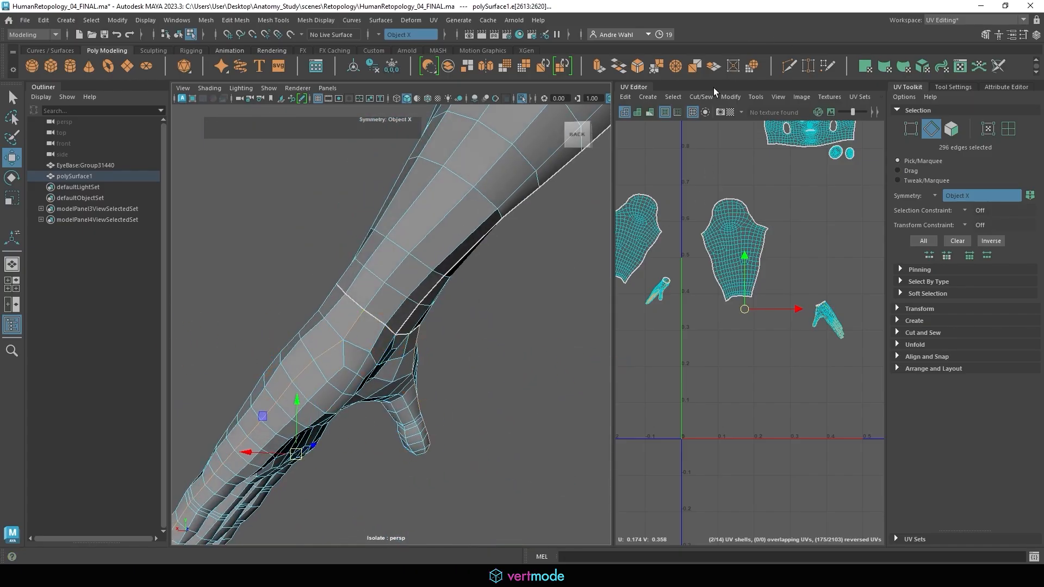
pyautogui.click(701, 97)
pyautogui.click(721, 155)
# - Select all the hand shells in UV space and unfold them
pyautogui.keyDown('alt'); pyautogui.moveTo(686, 258); pyautogui.dragTo(698, 311, button='right'); pyautogui.keyUp('alt')
pyautogui.keyDown('alt'); pyautogui.moveTo(687, 303); pyautogui.dragTo(730, 299, button='middle'); pyautogui.keyUp('alt')
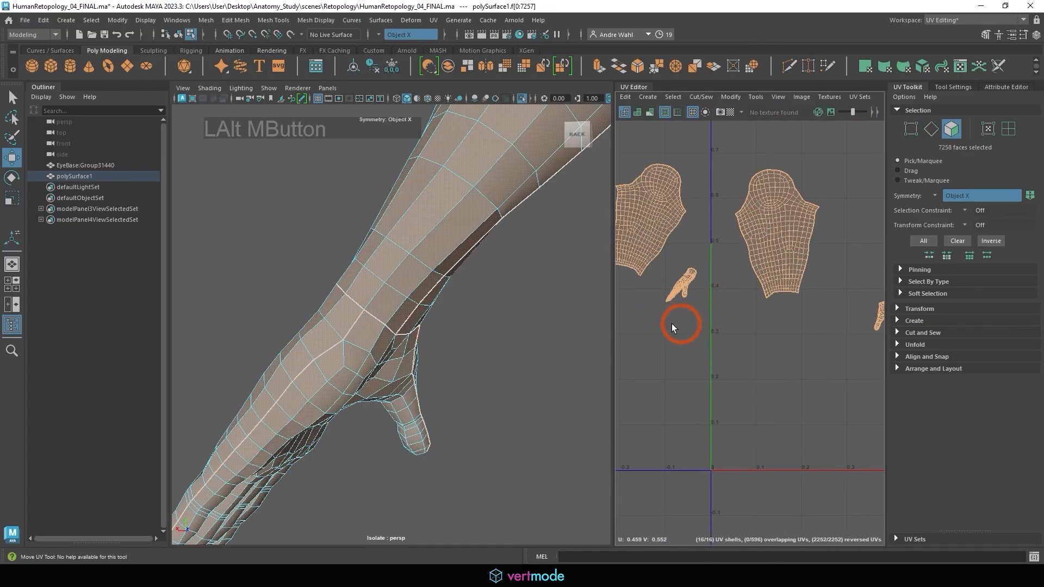
pyautogui.moveTo(663, 321); pyautogui.dragTo(724, 256)
pyautogui.keyDown('alt'); pyautogui.moveTo(724, 256); pyautogui.dragTo(577, 284, button='middle'); pyautogui.keyUp('alt')
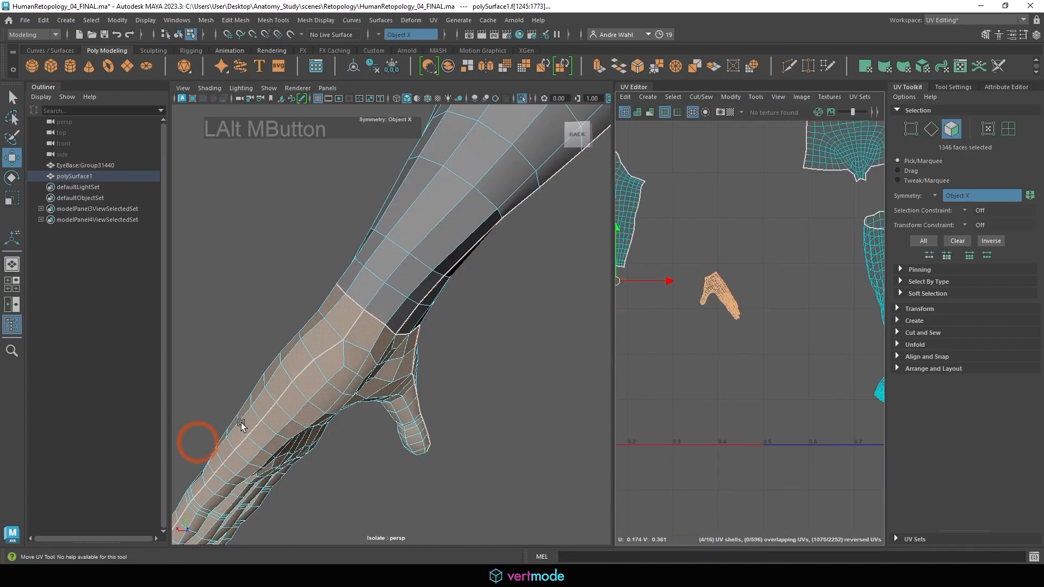
pyautogui.moveTo(731, 97); pyautogui.dragTo(738, 352)
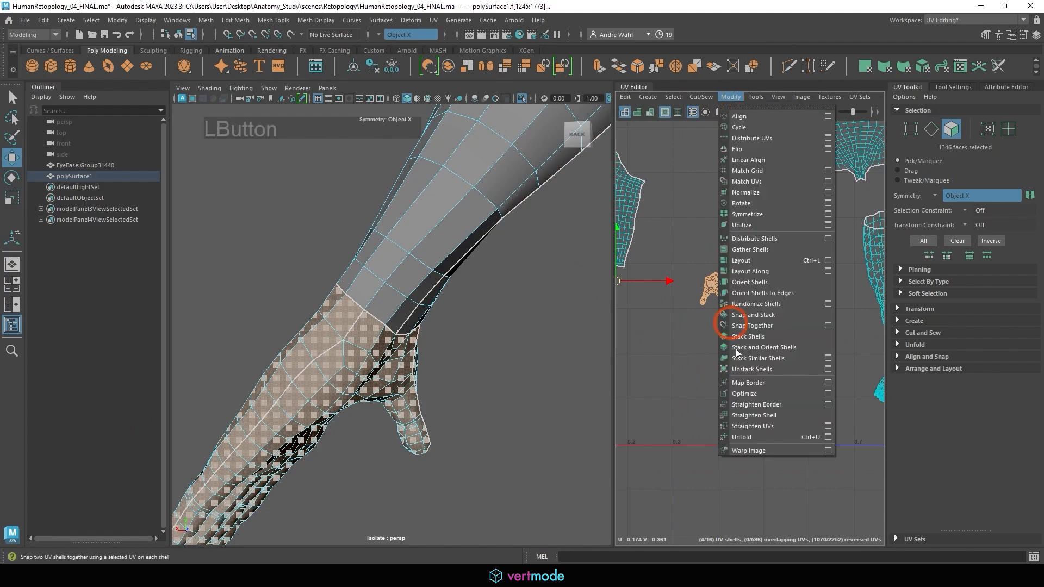
pyautogui.click(746, 436)
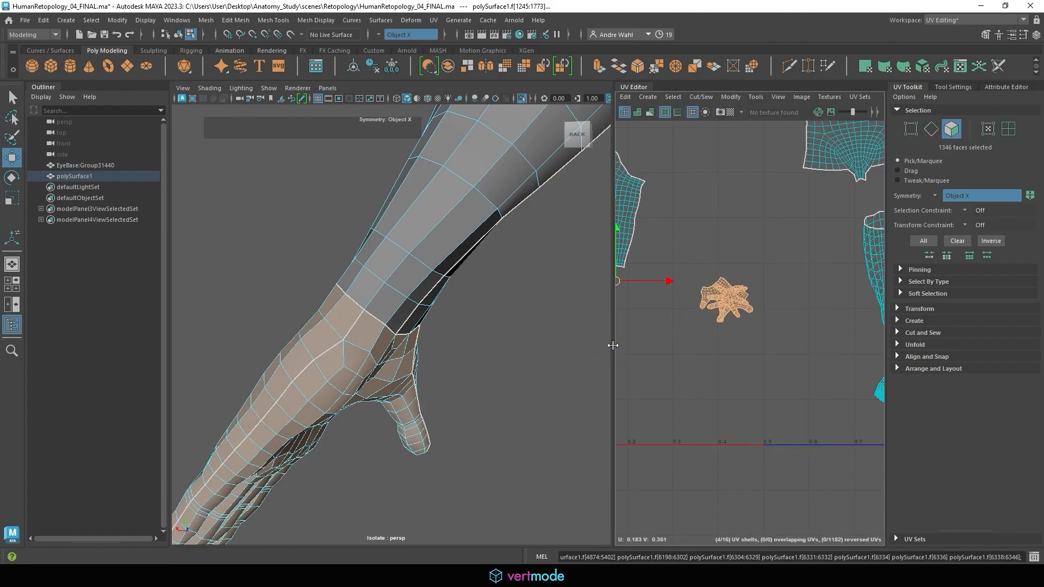
# - Select every shell except the legs in a widened UV workspace and lay them out in the UV tile
pyautogui.moveTo(612, 345); pyautogui.dragTo(519, 326)
pyautogui.keyDown('alt'); pyautogui.moveTo(494, 319); pyautogui.dragTo(477, 317, button='right'); pyautogui.keyUp('alt')
pyautogui.keyDown('alt'); pyautogui.moveTo(741, 298); pyautogui.dragTo(597, 323, button='right'); pyautogui.keyUp('alt')
pyautogui.moveTo(750, 143); pyautogui.dragTo(752, 142)
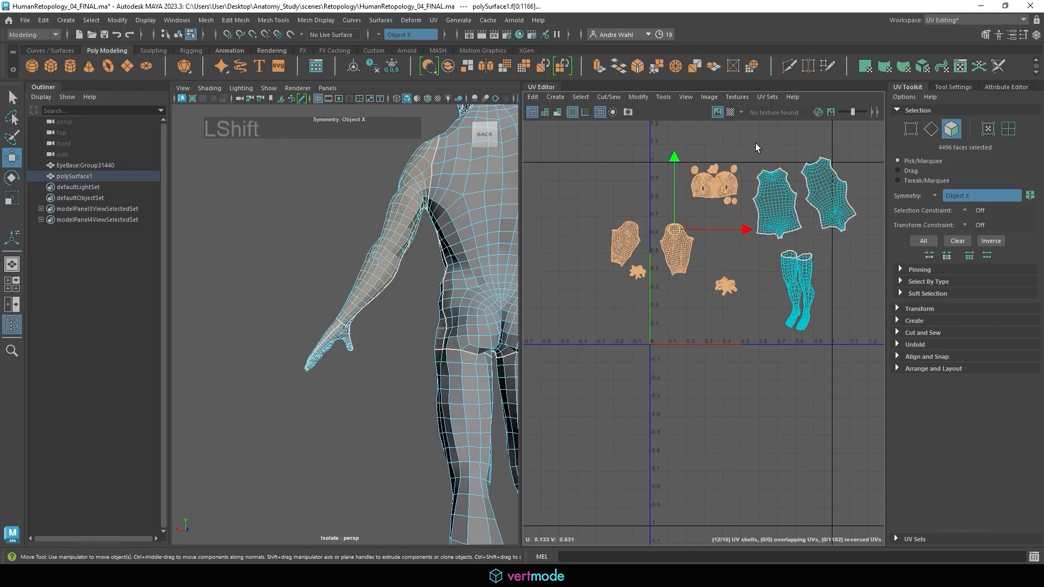
pyautogui.keyDown('shift'); pyautogui.click(863, 243); pyautogui.keyUp('shift')
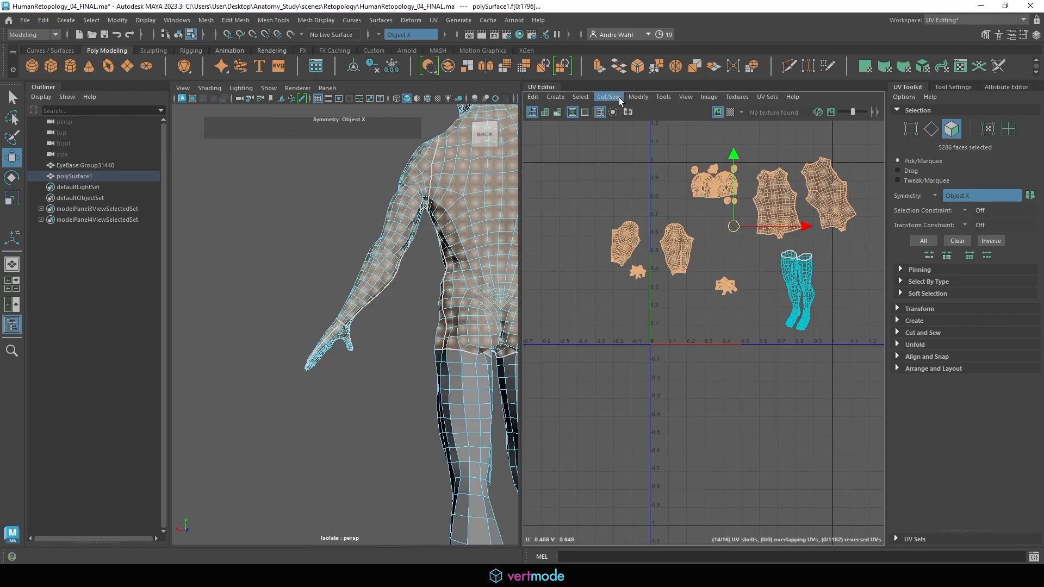
pyautogui.click(637, 97)
pyautogui.click(649, 260)
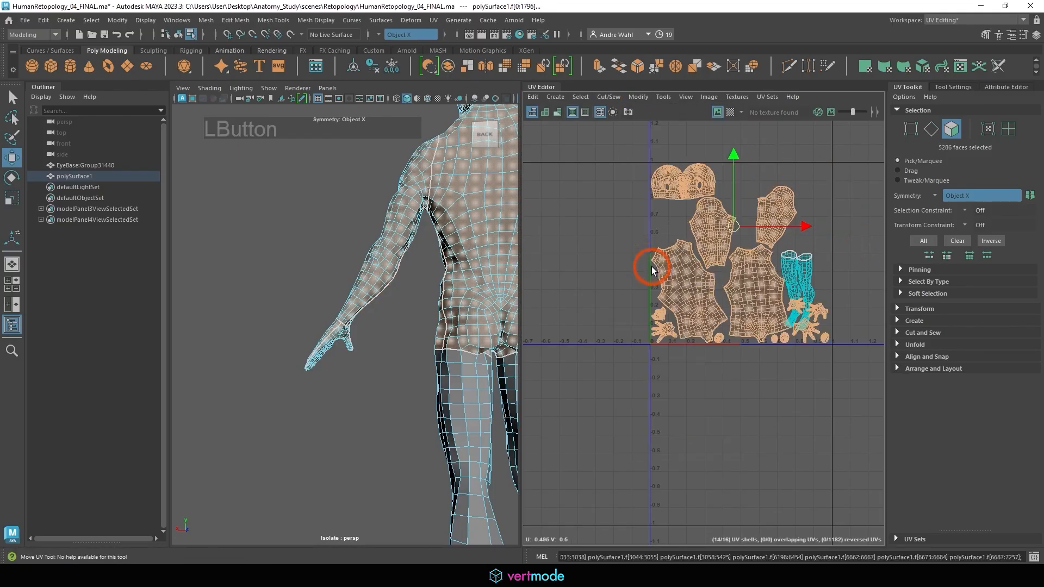
pyautogui.click(664, 407)
# - Select a matching pair of hand shells in the packed layout and examine their unfolded shapes up close
pyautogui.keyDown('alt'); pyautogui.moveTo(694, 286); pyautogui.dragTo(686, 285, button='middle'); pyautogui.keyUp('alt')
pyautogui.keyDown('alt'); pyautogui.moveTo(687, 285); pyautogui.dragTo(797, 304, button='right'); pyautogui.keyUp('alt')
pyautogui.keyDown('alt'); pyautogui.moveTo(798, 304); pyautogui.dragTo(646, 248, button='middle'); pyautogui.keyUp('alt')
pyautogui.keyDown('alt'); pyautogui.moveTo(646, 248); pyautogui.dragTo(745, 240, button='right'); pyautogui.keyUp('alt')
pyautogui.doubleClick(766, 270)
pyautogui.keyDown('alt'); pyautogui.moveTo(667, 244); pyautogui.dragTo(871, 205, button='middle'); pyautogui.keyUp('alt')
pyautogui.keyDown('alt'); pyautogui.moveTo(785, 227); pyautogui.dragTo(531, 290, button='middle'); pyautogui.keyUp('alt')
pyautogui.keyDown('alt'); pyautogui.moveTo(531, 290); pyautogui.dragTo(702, 298, button='right'); pyautogui.keyUp('alt')
pyautogui.keyDown('alt'); pyautogui.moveTo(703, 298); pyautogui.dragTo(689, 291, button='middle'); pyautogui.keyUp('alt')
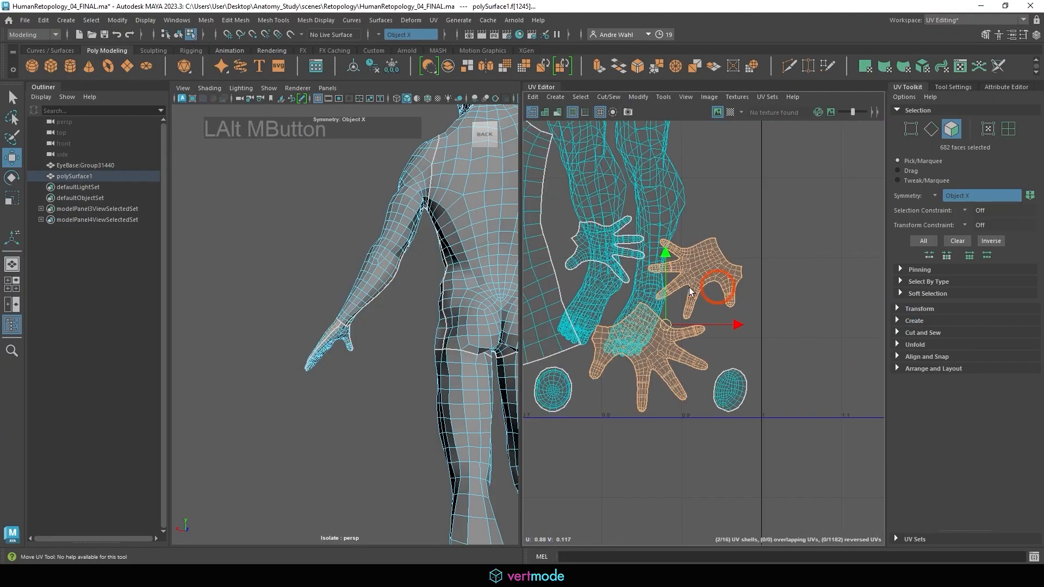
# - Move the two overlapping leg shells out of the UV tile, clear of the hand shells
pyautogui.keyDown('alt'); pyautogui.moveTo(774, 237); pyautogui.dragTo(765, 192, button='right'); pyautogui.keyUp('alt')
pyautogui.doubleClick(685, 165)
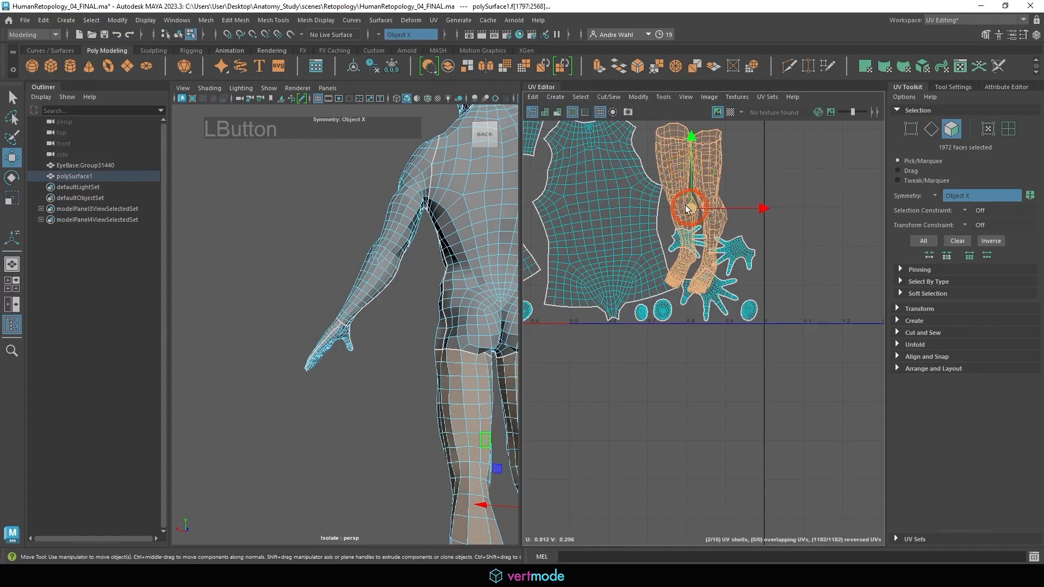
pyautogui.moveTo(690, 205); pyautogui.dragTo(842, 181)
# - Select the seam edges along the outer side of the hand from the wrist to the little finger and Move and Sew them
pyautogui.keyDown('alt'); pyautogui.moveTo(435, 243); pyautogui.dragTo(663, 247); pyautogui.keyUp('alt')
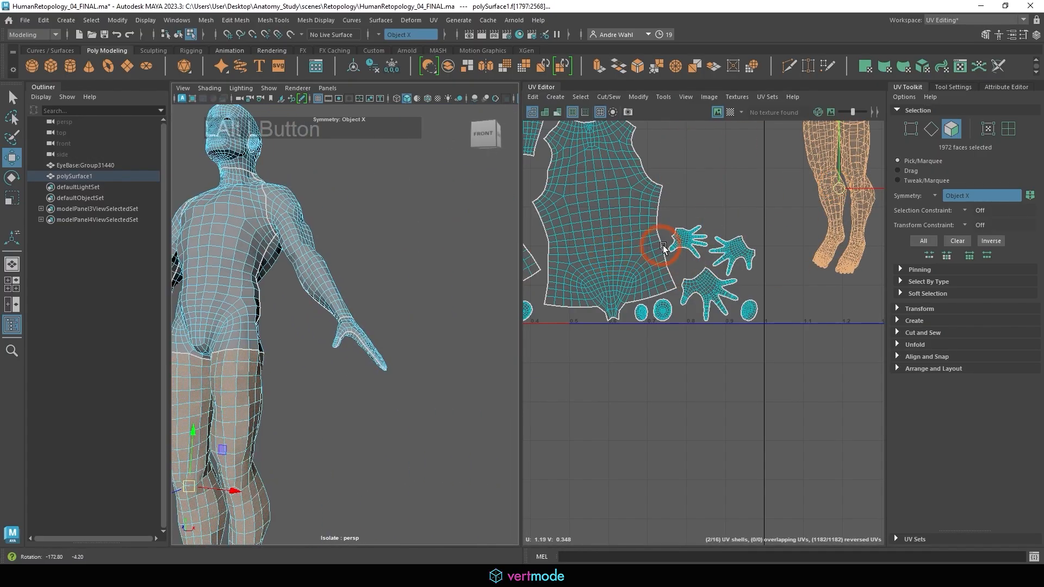
pyautogui.keyDown('alt'); pyautogui.moveTo(381, 282); pyautogui.dragTo(560, 270, button='right'); pyautogui.keyUp('alt')
pyautogui.keyDown('alt'); pyautogui.moveTo(424, 283); pyautogui.dragTo(246, 290); pyautogui.keyUp('alt')
pyautogui.keyDown('alt'); pyautogui.moveTo(245, 292); pyautogui.dragTo(338, 226, button='middle'); pyautogui.keyUp('alt')
pyautogui.keyDown('alt'); pyautogui.moveTo(337, 226); pyautogui.dragTo(284, 223); pyautogui.keyUp('alt')
pyautogui.keyDown('alt'); pyautogui.moveTo(284, 223); pyautogui.dragTo(396, 291, button='right'); pyautogui.keyUp('alt')
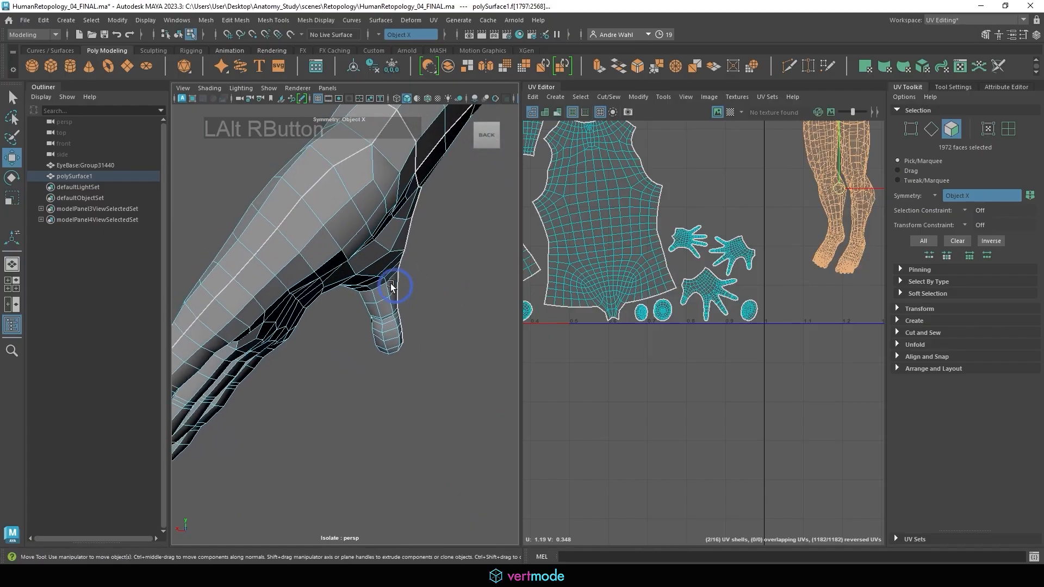
pyautogui.keyDown('alt'); pyautogui.moveTo(396, 291); pyautogui.dragTo(396, 231, button='middle'); pyautogui.keyUp('alt')
pyautogui.moveTo(300, 320); pyautogui.dragTo(301, 278, button='right')
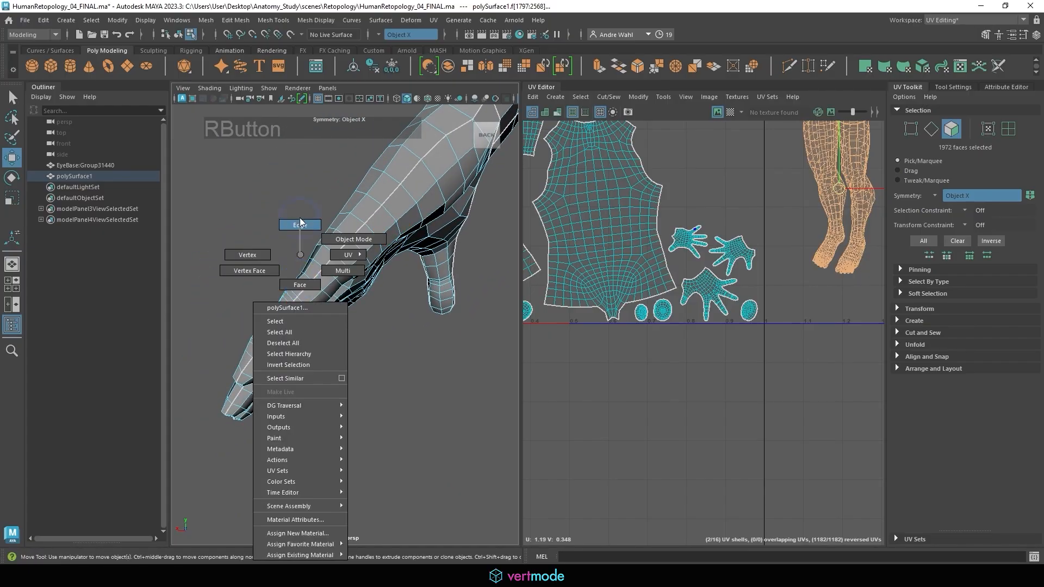
pyautogui.moveTo(300, 221); pyautogui.dragTo(300, 222, button='right')
pyautogui.click(244, 368)
pyautogui.keyDown('alt'); pyautogui.moveTo(368, 291); pyautogui.dragTo(330, 389, button='middle'); pyautogui.keyUp('alt')
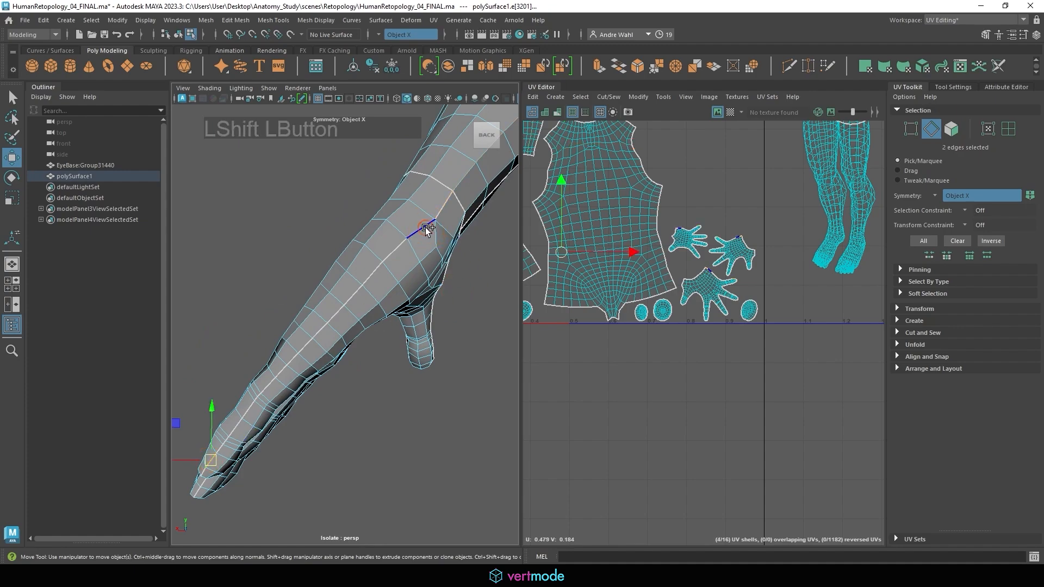
pyautogui.click(608, 97)
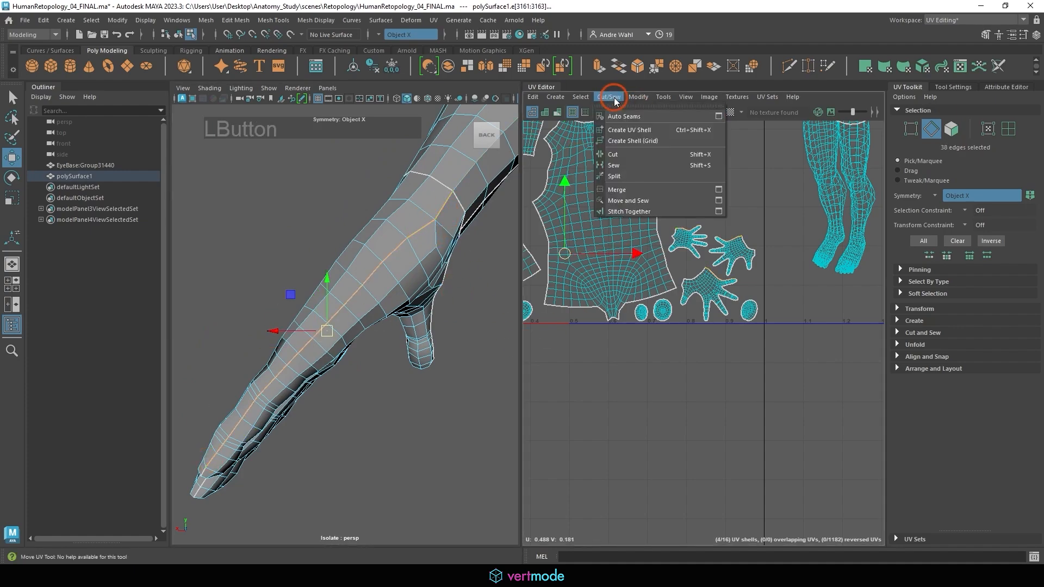
pyautogui.click(632, 202)
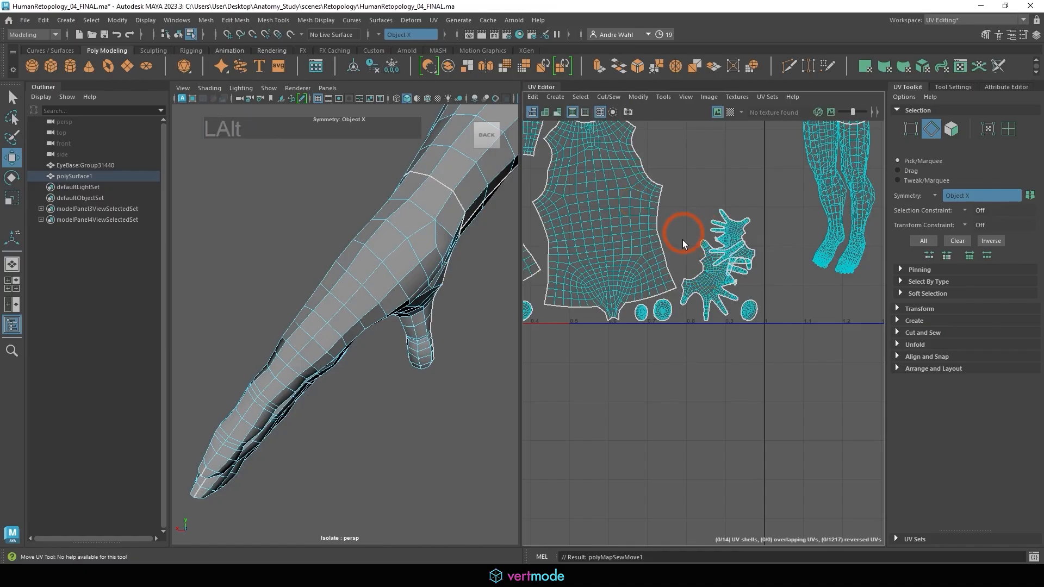
# - Select the two sewn hand shells in UV space and unfold them
pyautogui.moveTo(700, 297); pyautogui.dragTo(649, 263, button='right')
pyautogui.click(702, 294)
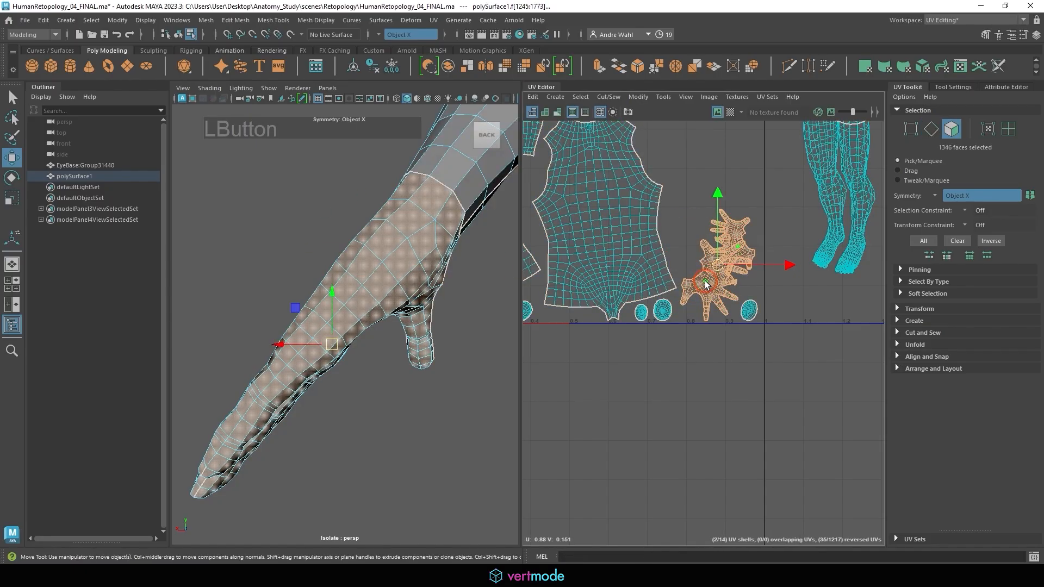
pyautogui.click(639, 97)
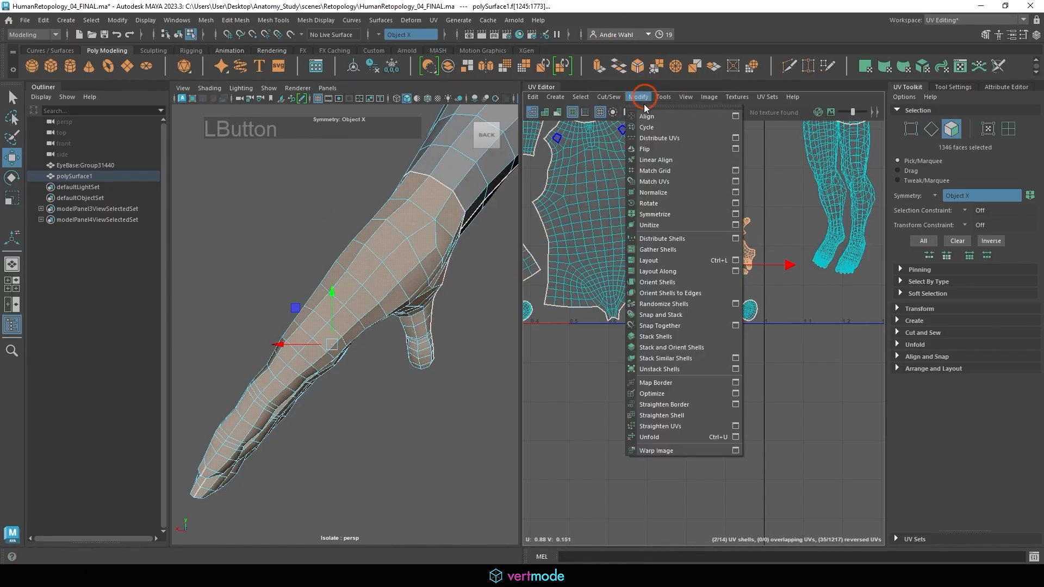
pyautogui.click(667, 434)
pyautogui.click(703, 288)
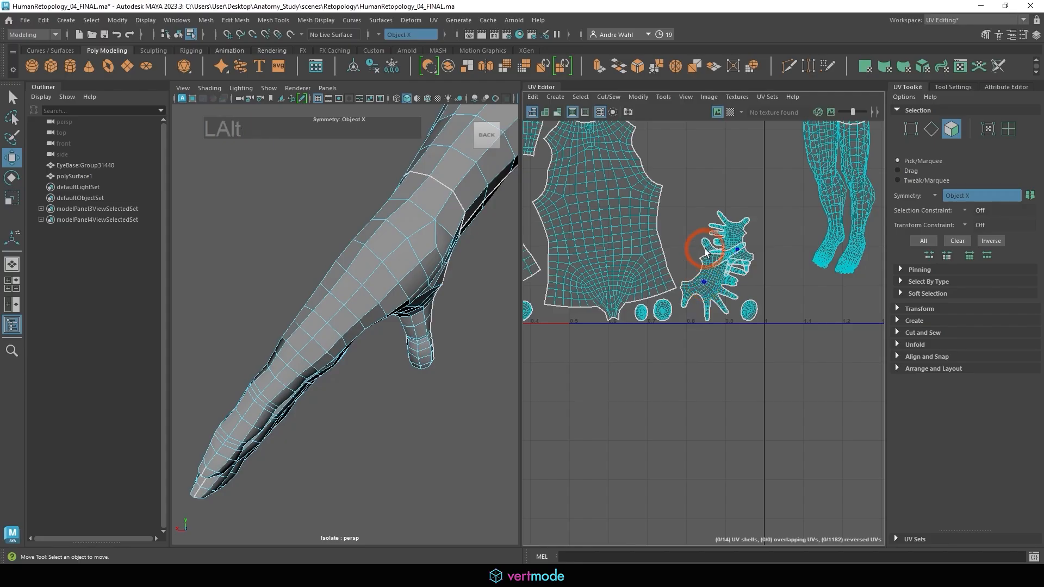
# - Select every shell except the legs and lay them out again in the UV tile
pyautogui.keyDown('alt'); pyautogui.moveTo(711, 238); pyautogui.dragTo(674, 253, button='middle'); pyautogui.keyUp('alt')
pyautogui.keyDown('alt'); pyautogui.moveTo(401, 249); pyautogui.dragTo(244, 256, button='right'); pyautogui.keyUp('alt')
pyautogui.keyDown('alt'); pyautogui.moveTo(668, 294); pyautogui.dragTo(598, 294, button='right'); pyautogui.keyUp('alt')
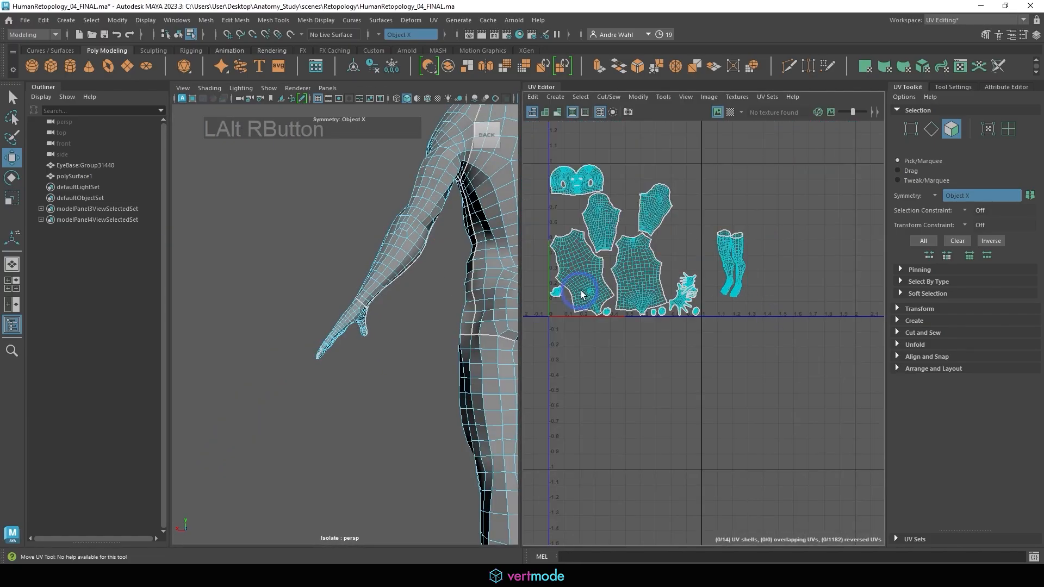
pyautogui.keyDown('alt'); pyautogui.moveTo(561, 349); pyautogui.dragTo(637, 383, button='middle'); pyautogui.keyUp('alt')
pyautogui.moveTo(751, 181); pyautogui.dragTo(777, 186)
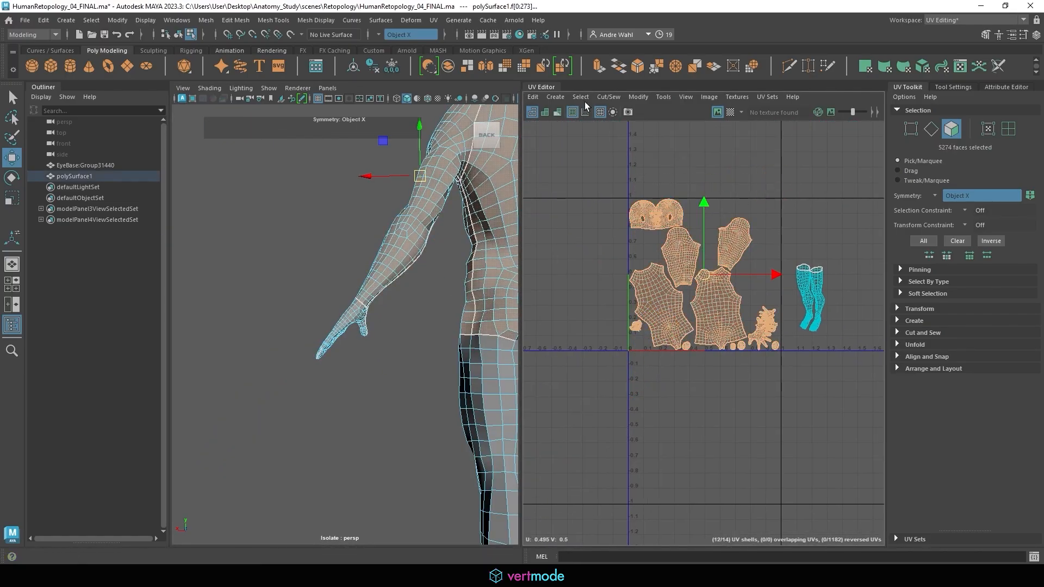
pyautogui.click(638, 97)
pyautogui.click(647, 261)
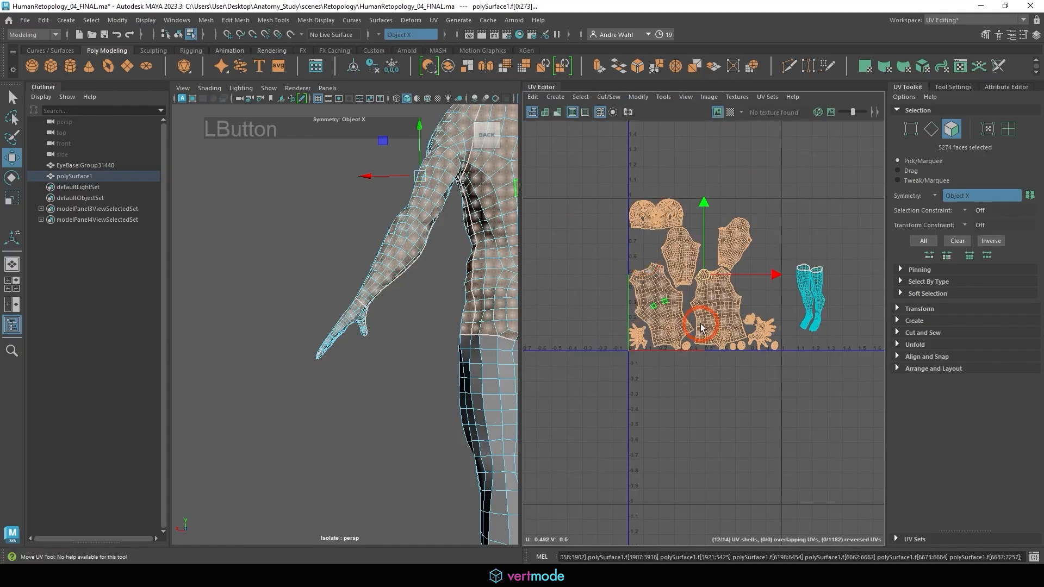
pyautogui.click(748, 423)
# - Examine the unfolded, sewn hand shells up close in the packed UV layout
pyautogui.keyDown('alt'); pyautogui.moveTo(747, 422); pyautogui.dragTo(748, 349, button='right'); pyautogui.keyUp('alt')
pyautogui.keyDown('alt'); pyautogui.moveTo(749, 349); pyautogui.dragTo(830, 375, button='middle'); pyautogui.keyUp('alt')
pyautogui.keyDown('alt'); pyautogui.moveTo(557, 291); pyautogui.dragTo(651, 320, button='middle'); pyautogui.keyUp('alt')
pyautogui.keyDown('alt'); pyautogui.moveTo(651, 320); pyautogui.dragTo(773, 276, button='right'); pyautogui.keyUp('alt')
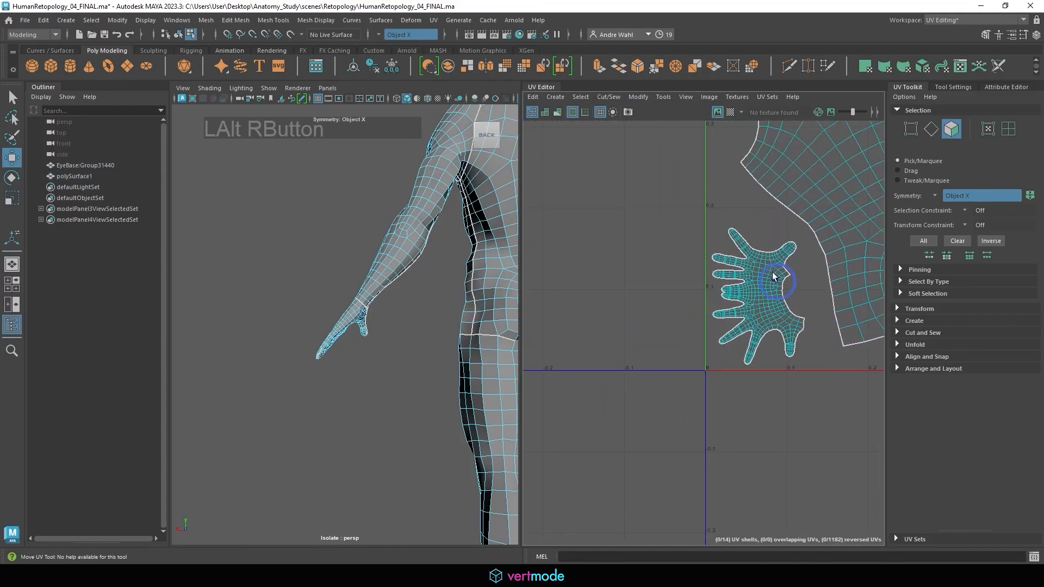
pyautogui.keyDown('alt'); pyautogui.moveTo(769, 315); pyautogui.dragTo(598, 263, button='right'); pyautogui.keyUp('alt')
pyautogui.keyDown('alt'); pyautogui.moveTo(702, 269); pyautogui.dragTo(477, 252, button='middle'); pyautogui.keyUp('alt')
pyautogui.keyDown('alt'); pyautogui.moveTo(827, 331); pyautogui.dragTo(804, 326, button='middle'); pyautogui.keyUp('alt')
pyautogui.keyDown('alt'); pyautogui.moveTo(772, 261); pyautogui.dragTo(532, 261, button='middle'); pyautogui.keyUp('alt')
# - Select the edge loop around both ankles just above the feet and cut the UVs along it
pyautogui.keyDown('alt'); pyautogui.moveTo(376, 286); pyautogui.dragTo(271, 272, button='right'); pyautogui.keyUp('alt')
pyautogui.keyDown('alt'); pyautogui.moveTo(375, 359); pyautogui.dragTo(324, 230, button='middle'); pyautogui.keyUp('alt')
pyautogui.keyDown('alt'); pyautogui.moveTo(324, 230); pyautogui.dragTo(443, 293, button='right'); pyautogui.keyUp('alt')
pyautogui.keyDown('alt'); pyautogui.moveTo(443, 293); pyautogui.dragTo(456, 333, button='middle'); pyautogui.keyUp('alt')
pyautogui.keyDown('alt'); pyautogui.moveTo(405, 346); pyautogui.dragTo(539, 363); pyautogui.keyUp('alt')
pyautogui.keyDown('alt'); pyautogui.moveTo(462, 356); pyautogui.dragTo(391, 349, button='middle'); pyautogui.keyUp('alt')
pyautogui.keyDown('alt'); pyautogui.moveTo(391, 349); pyautogui.dragTo(462, 348, button='right'); pyautogui.keyUp('alt')
pyautogui.moveTo(335, 278); pyautogui.dragTo(337, 242, button='right')
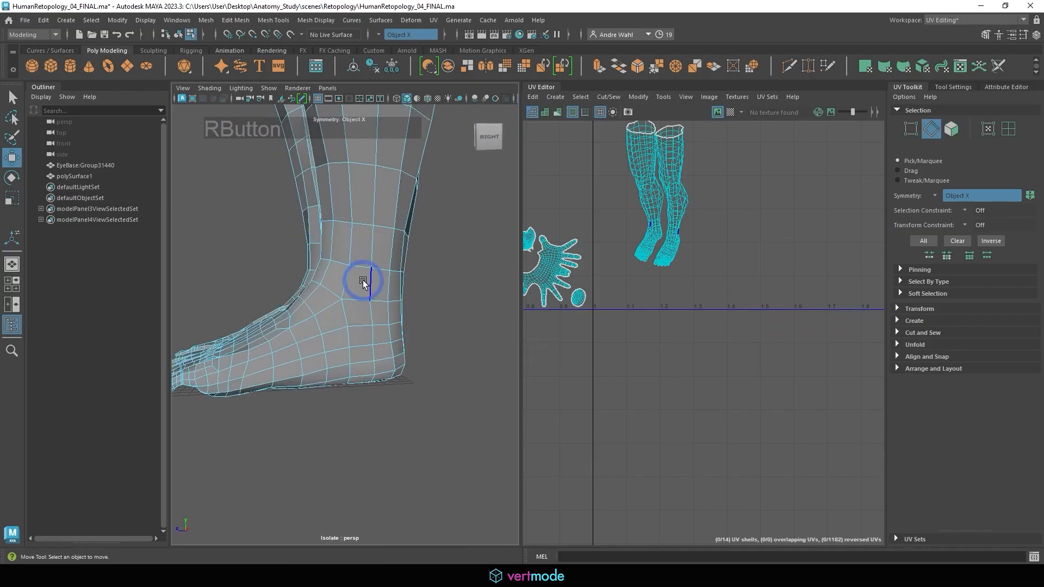
pyautogui.doubleClick(356, 267)
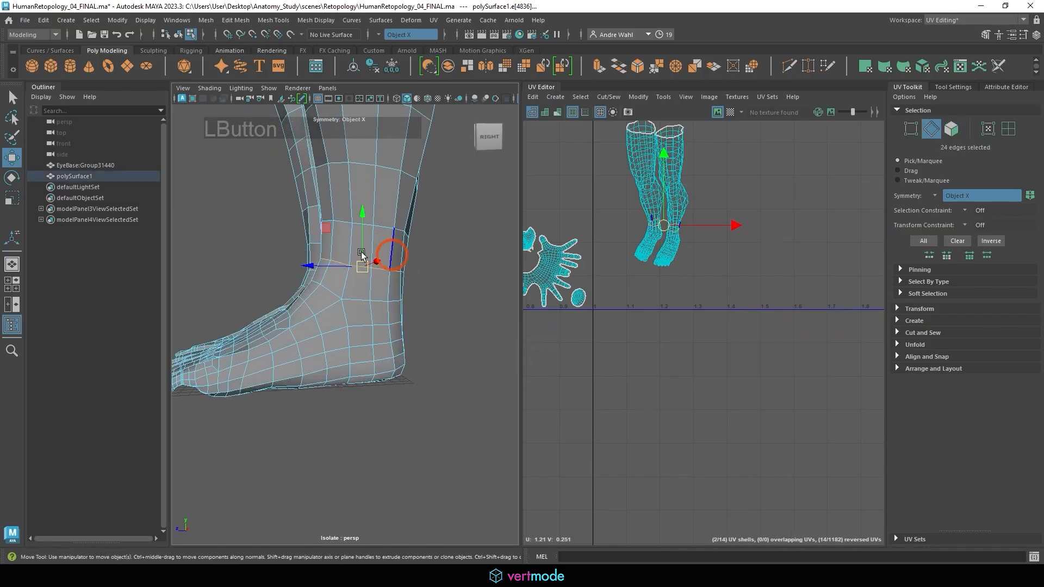
pyautogui.doubleClick(356, 302)
pyautogui.keyDown('alt'); pyautogui.moveTo(356, 302); pyautogui.dragTo(408, 325); pyautogui.keyUp('alt')
pyautogui.keyDown('alt'); pyautogui.moveTo(409, 325); pyautogui.dragTo(509, 335, button='right'); pyautogui.keyUp('alt')
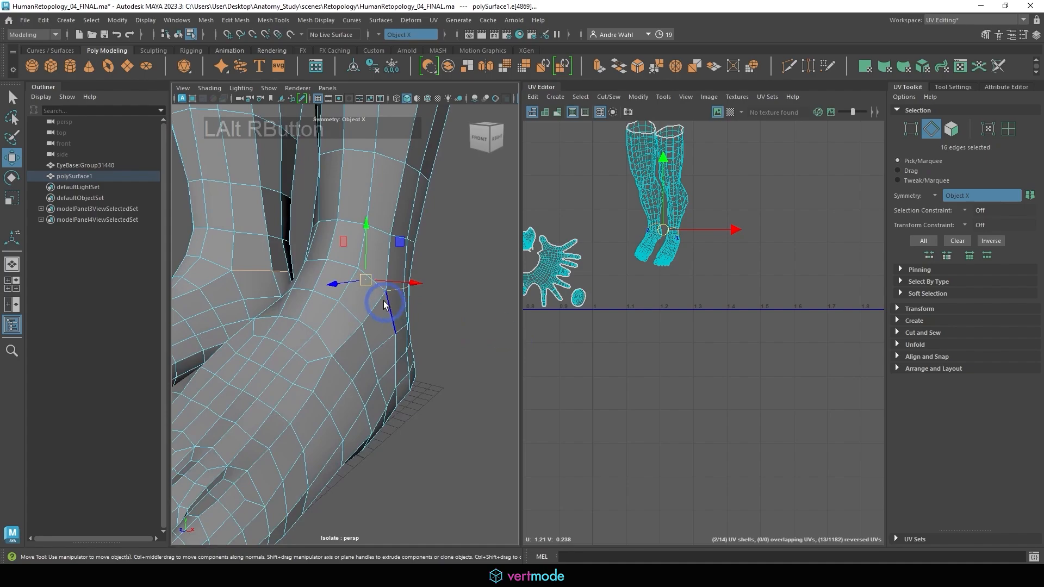
pyautogui.press('q')
pyautogui.keyDown('alt'); pyautogui.moveTo(373, 275); pyautogui.dragTo(401, 298); pyautogui.keyUp('alt')
pyautogui.doubleClick(400, 296)
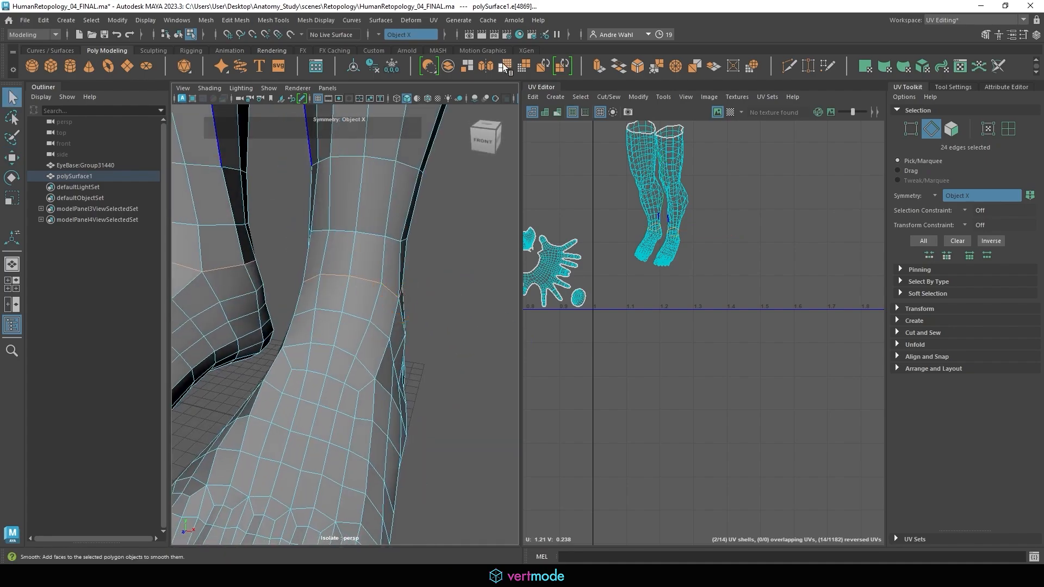
pyautogui.click(614, 100)
pyautogui.click(612, 156)
# - Select the edges along the inside of both legs from the ankle seam up to the thigh seam and cut the UVs
pyautogui.keyDown('alt'); pyautogui.moveTo(349, 245); pyautogui.dragTo(207, 252, button='right'); pyautogui.keyUp('alt')
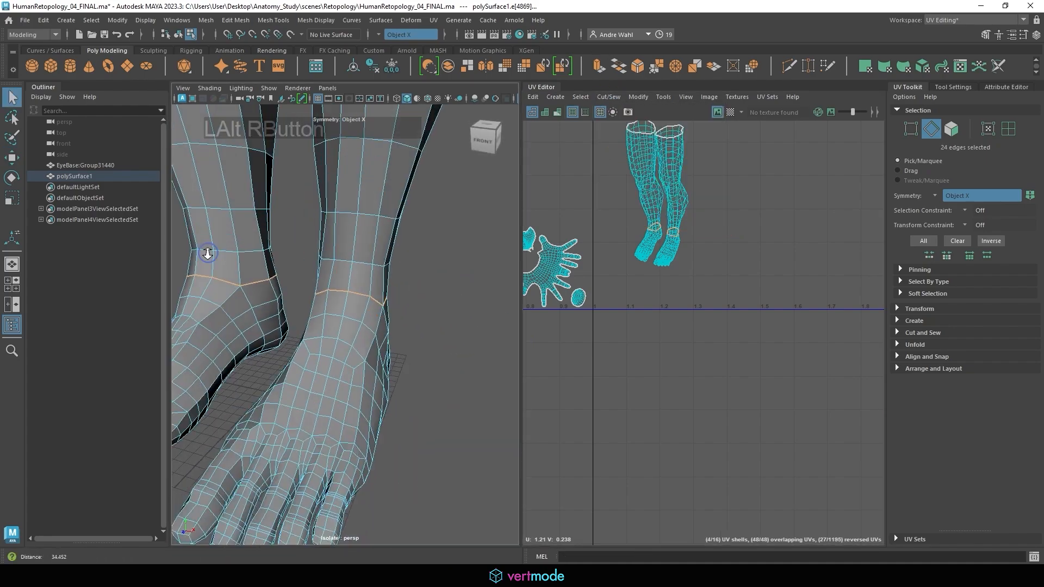
pyautogui.keyDown('alt'); pyautogui.moveTo(364, 322); pyautogui.dragTo(511, 218); pyautogui.keyUp('alt')
pyautogui.keyDown('alt'); pyautogui.moveTo(336, 286); pyautogui.dragTo(343, 360, button='middle'); pyautogui.keyUp('alt')
pyautogui.keyDown('alt'); pyautogui.moveTo(343, 360); pyautogui.dragTo(480, 376, button='right'); pyautogui.keyUp('alt')
pyautogui.keyDown('alt'); pyautogui.moveTo(480, 376); pyautogui.dragTo(443, 390); pyautogui.keyUp('alt')
pyautogui.keyDown('alt'); pyautogui.moveTo(449, 369); pyautogui.dragTo(217, 346, button='right'); pyautogui.keyUp('alt')
pyautogui.keyDown('alt'); pyautogui.moveTo(217, 346); pyautogui.dragTo(276, 487); pyautogui.keyUp('alt')
pyautogui.keyDown('alt'); pyautogui.moveTo(276, 487); pyautogui.dragTo(318, 422, button='middle'); pyautogui.keyUp('alt')
pyautogui.keyDown('alt'); pyautogui.moveTo(352, 349); pyautogui.dragTo(357, 356); pyautogui.keyUp('alt')
pyautogui.keyDown('alt'); pyautogui.moveTo(358, 356); pyautogui.dragTo(376, 412, button='middle'); pyautogui.keyUp('alt')
pyautogui.keyDown('alt'); pyautogui.moveTo(377, 411); pyautogui.dragTo(390, 403); pyautogui.keyUp('alt')
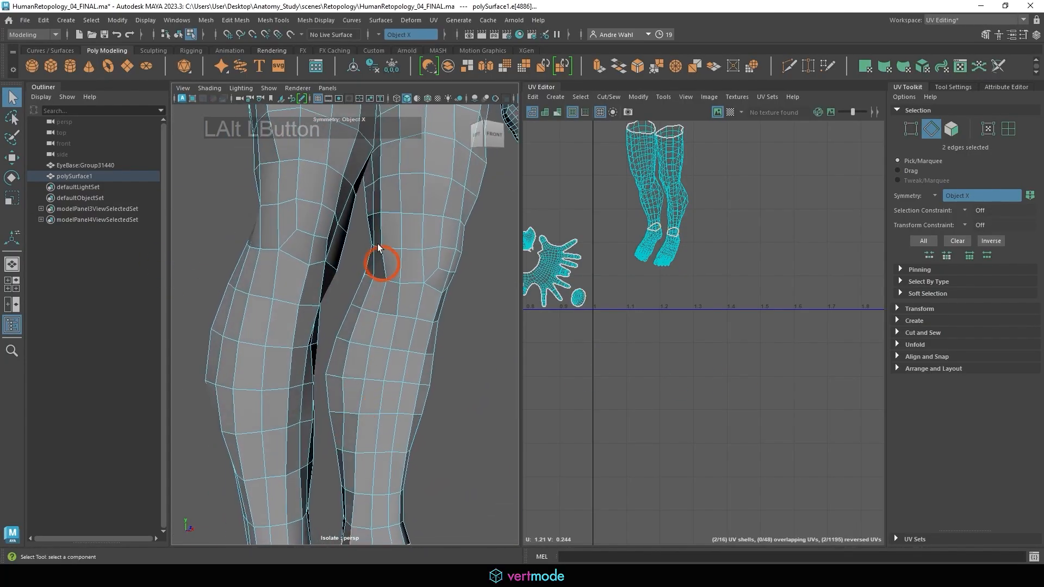
pyautogui.keyDown('alt'); pyautogui.moveTo(402, 350); pyautogui.dragTo(347, 434); pyautogui.keyUp('alt')
pyautogui.keyDown('alt'); pyautogui.moveTo(347, 433); pyautogui.dragTo(296, 367, button='right'); pyautogui.keyUp('alt')
pyautogui.keyDown('alt'); pyautogui.moveTo(630, 244); pyautogui.dragTo(693, 193, button='right'); pyautogui.keyUp('alt')
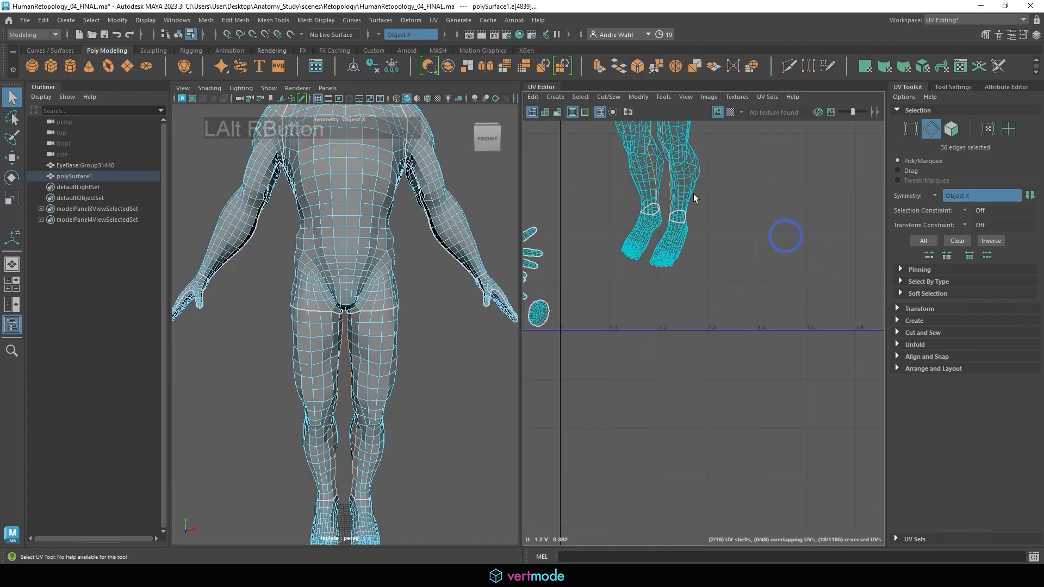
pyautogui.click(610, 97)
pyautogui.click(615, 155)
pyautogui.keyDown('alt'); pyautogui.moveTo(774, 236); pyautogui.dragTo(598, 220, button='right'); pyautogui.keyUp('alt')
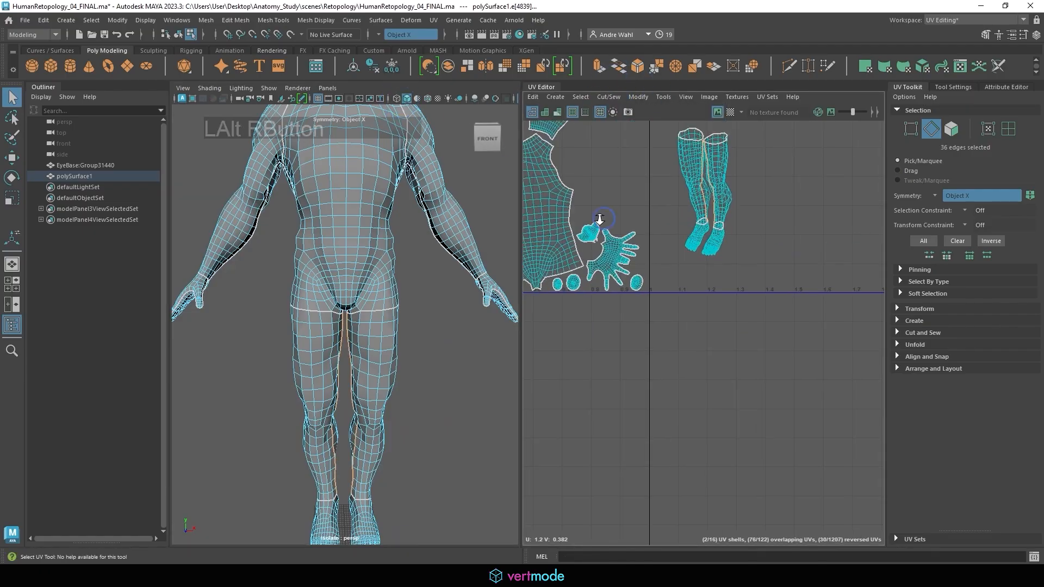
# - Select both leg shells, unfold them and move them up, away from the foot shells
pyautogui.keyDown('alt'); pyautogui.moveTo(689, 176); pyautogui.dragTo(689, 250, button='middle'); pyautogui.keyUp('alt')
pyautogui.moveTo(688, 257); pyautogui.dragTo(688, 268, button='right')
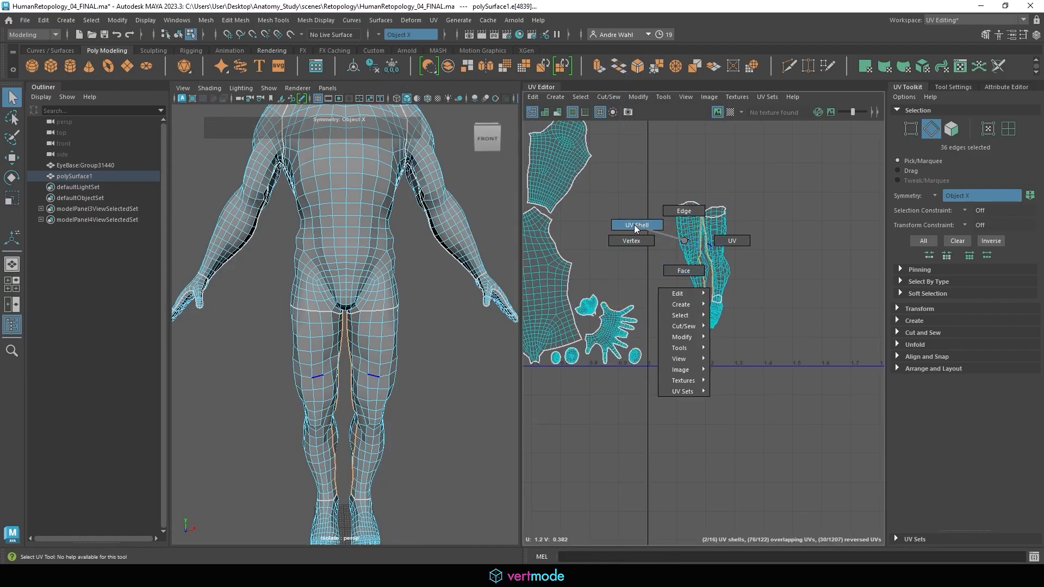
pyautogui.moveTo(634, 228); pyautogui.dragTo(634, 227, button='right')
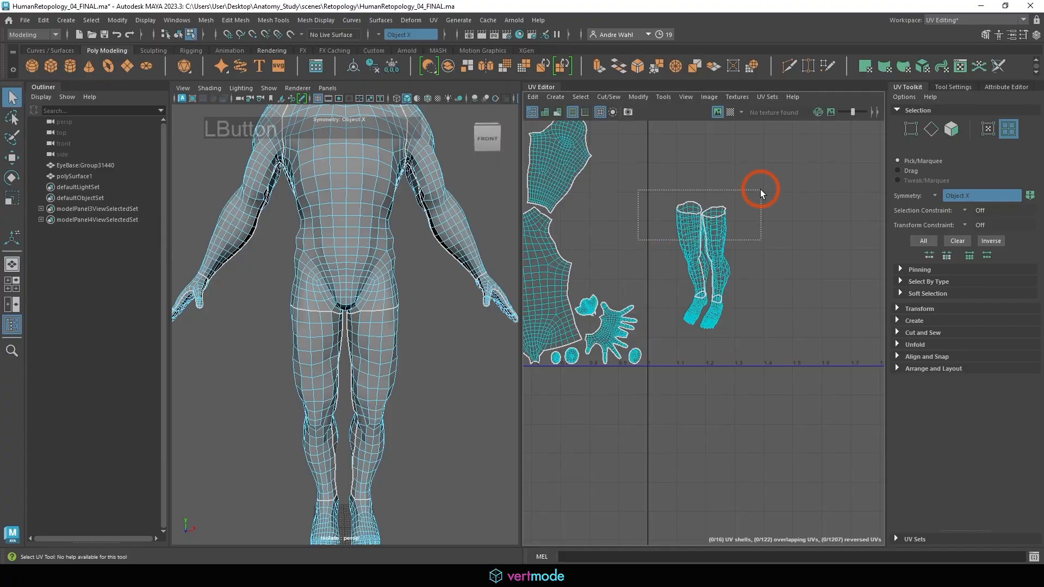
pyautogui.moveTo(760, 189); pyautogui.dragTo(761, 190)
pyautogui.click(627, 98)
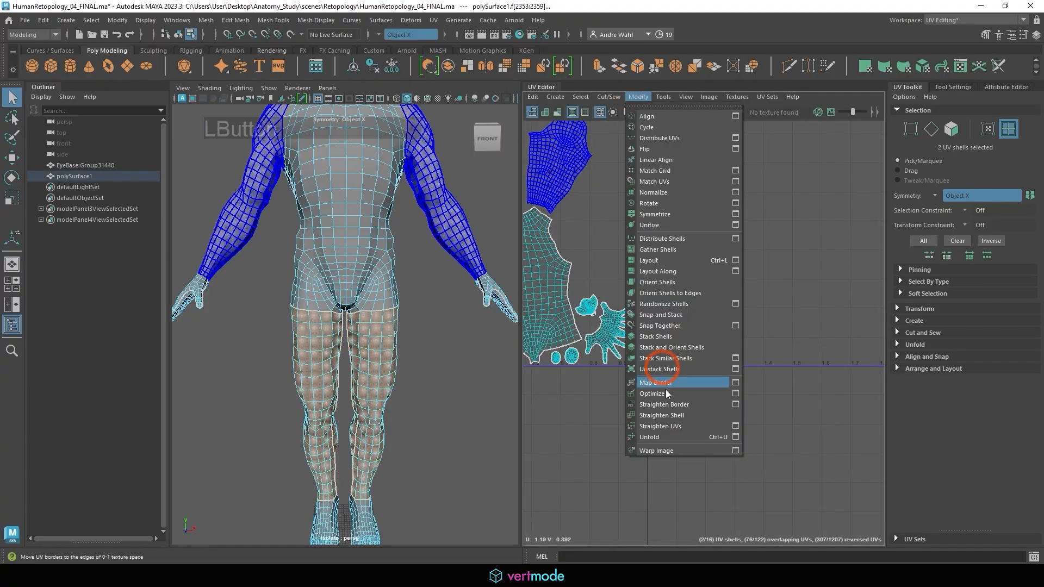
pyautogui.click(654, 438)
pyautogui.press('w')
pyautogui.moveTo(704, 252); pyautogui.dragTo(654, 186)
# - Select the edge loop running along the side of the foot and around the toes on both feet
pyautogui.keyDown('alt'); pyautogui.moveTo(346, 376); pyautogui.dragTo(656, 354, button='right'); pyautogui.keyUp('alt')
pyautogui.keyDown('alt'); pyautogui.moveTo(204, 381); pyautogui.dragTo(333, 405); pyautogui.keyUp('alt')
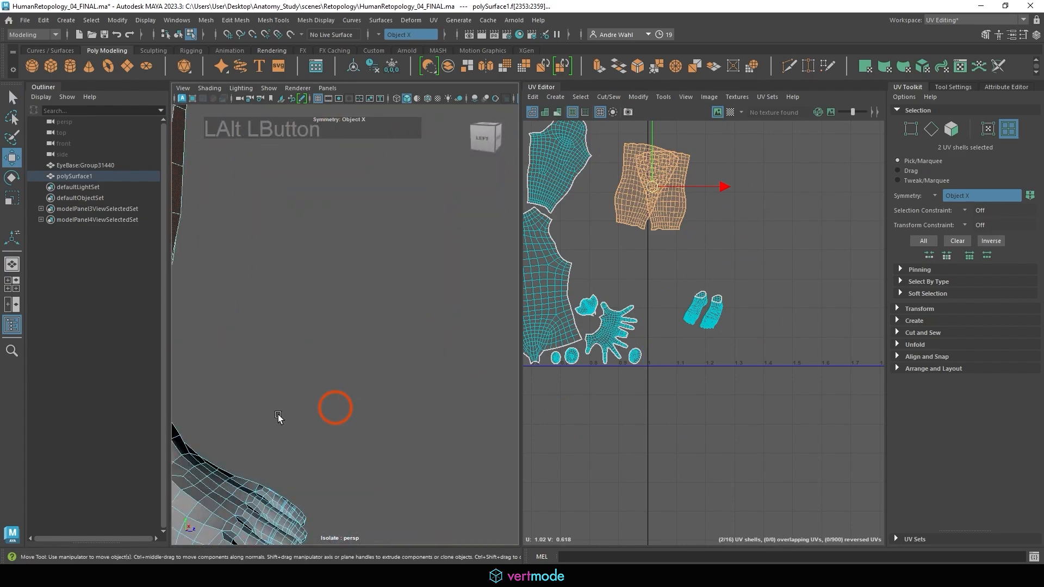
pyautogui.keyDown('alt'); pyautogui.moveTo(277, 418); pyautogui.dragTo(324, 311, button='middle'); pyautogui.keyUp('alt')
pyautogui.keyDown('alt'); pyautogui.moveTo(359, 256); pyautogui.dragTo(403, 210, button='middle'); pyautogui.keyUp('alt')
pyautogui.keyDown('alt'); pyautogui.moveTo(288, 280); pyautogui.dragTo(326, 220); pyautogui.keyUp('alt')
pyautogui.keyDown('alt'); pyautogui.moveTo(403, 272); pyautogui.dragTo(480, 188, button='middle'); pyautogui.keyUp('alt')
pyautogui.keyDown('alt'); pyautogui.moveTo(320, 347); pyautogui.dragTo(350, 319); pyautogui.keyUp('alt')
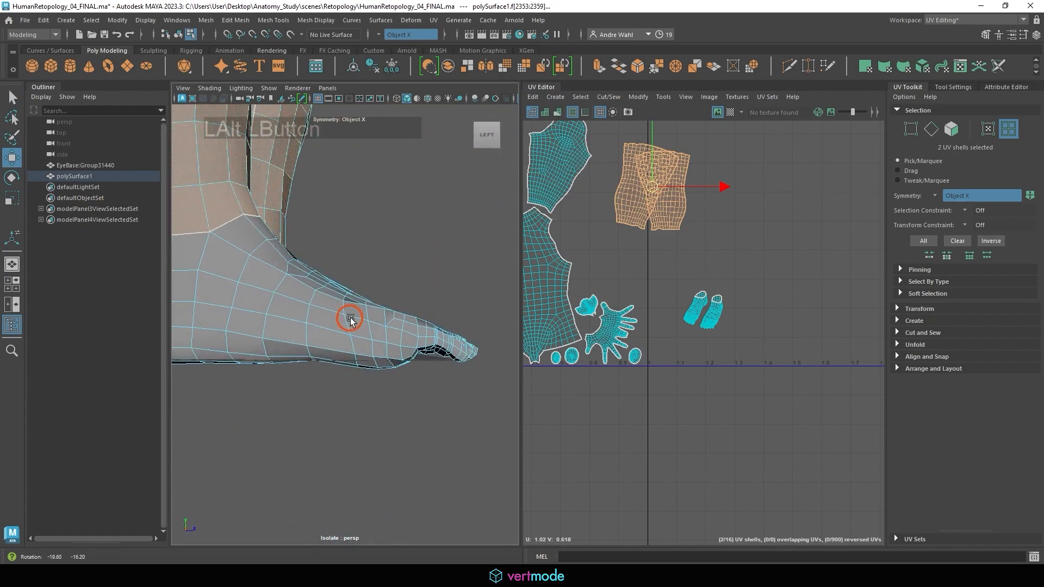
pyautogui.keyDown('alt'); pyautogui.moveTo(330, 326); pyautogui.dragTo(323, 312, button='middle'); pyautogui.keyUp('alt')
pyautogui.keyDown('alt'); pyautogui.moveTo(326, 314); pyautogui.dragTo(417, 224, button='right'); pyautogui.keyUp('alt')
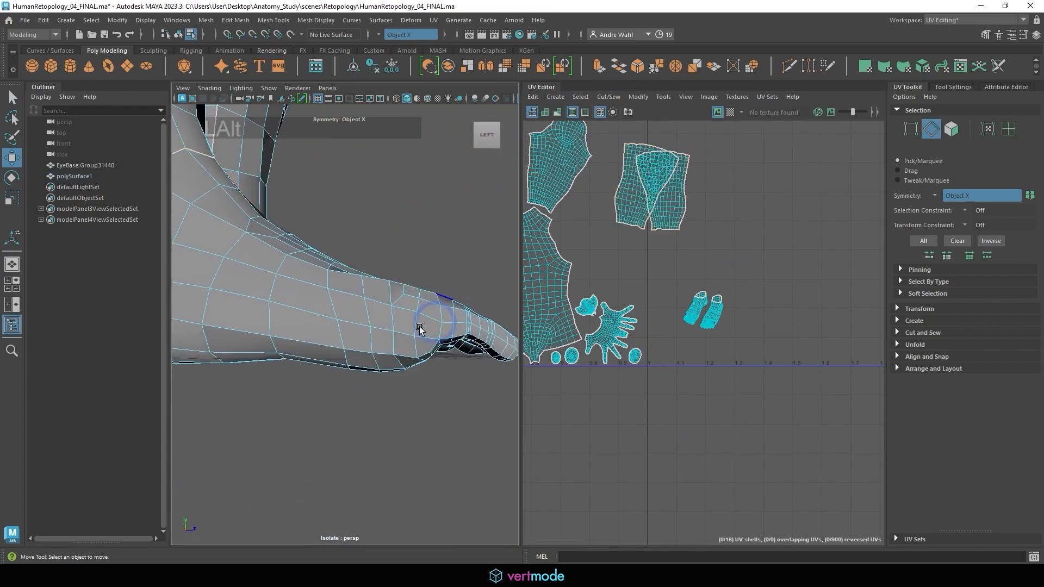
pyautogui.keyDown('alt'); pyautogui.moveTo(419, 327); pyautogui.dragTo(378, 325); pyautogui.keyUp('alt')
pyautogui.keyDown('alt'); pyautogui.moveTo(376, 324); pyautogui.dragTo(255, 308, button='middle'); pyautogui.keyUp('alt')
pyautogui.doubleClick(336, 328)
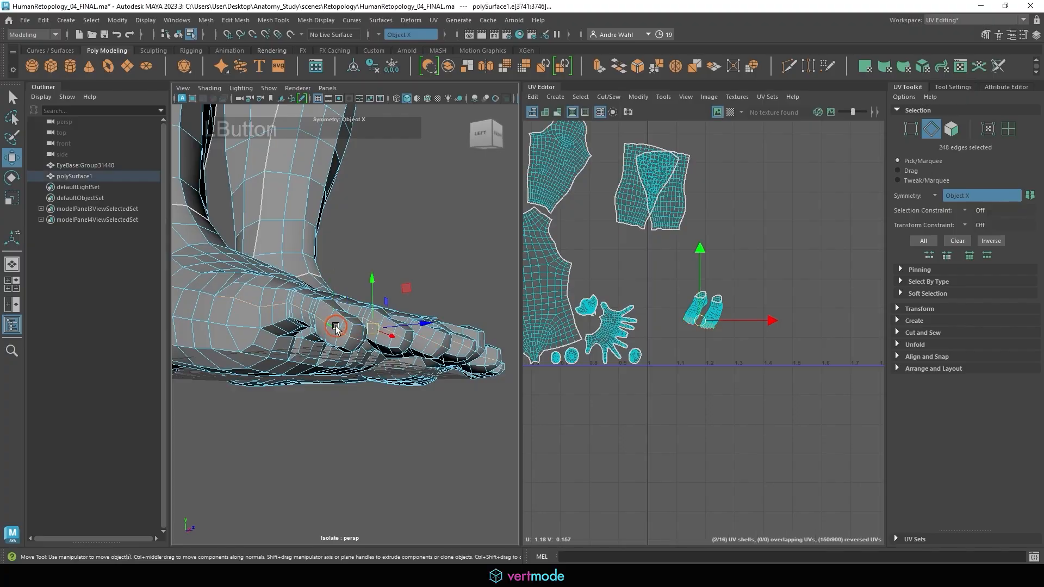
# - Examine the path of the selected foot edge loop around the toes, inner side and heel
pyautogui.keyDown('alt'); pyautogui.moveTo(357, 368); pyautogui.dragTo(275, 369); pyautogui.keyUp('alt')
pyautogui.keyDown('alt'); pyautogui.moveTo(500, 354); pyautogui.dragTo(460, 359, button='right'); pyautogui.keyUp('alt')
pyautogui.keyDown('alt'); pyautogui.moveTo(462, 359); pyautogui.dragTo(410, 349); pyautogui.keyUp('alt')
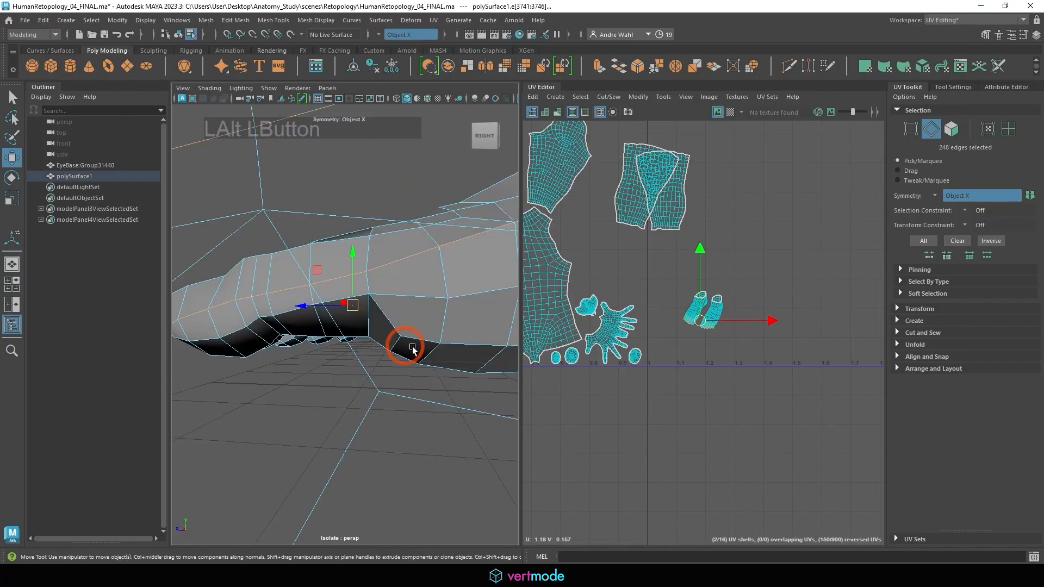
pyautogui.keyDown('alt'); pyautogui.moveTo(427, 351); pyautogui.dragTo(410, 351, button='right'); pyautogui.keyUp('alt')
pyautogui.keyDown('alt'); pyautogui.moveTo(410, 351); pyautogui.dragTo(389, 362); pyautogui.keyUp('alt')
pyautogui.keyDown('alt'); pyautogui.moveTo(389, 361); pyautogui.dragTo(406, 365, button='right'); pyautogui.keyUp('alt')
pyautogui.keyDown('alt'); pyautogui.moveTo(407, 368); pyautogui.dragTo(494, 361); pyautogui.keyUp('alt')
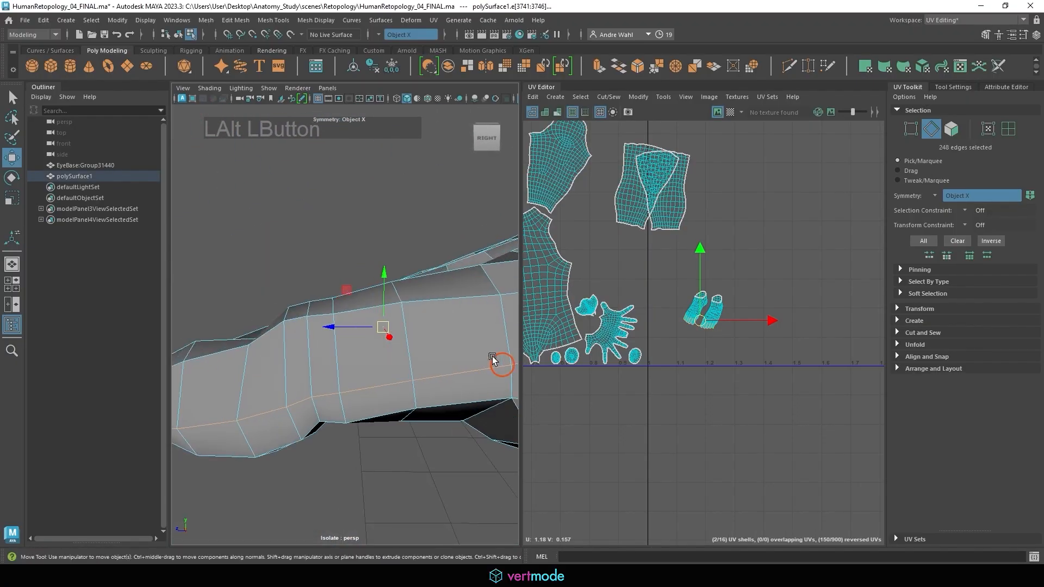
pyautogui.keyDown('alt'); pyautogui.moveTo(494, 361); pyautogui.dragTo(443, 354, button='middle'); pyautogui.keyUp('alt')
pyautogui.keyDown('alt'); pyautogui.moveTo(443, 354); pyautogui.dragTo(396, 353); pyautogui.keyUp('alt')
pyautogui.keyDown('alt'); pyautogui.moveTo(396, 354); pyautogui.dragTo(355, 318, button='middle'); pyautogui.keyUp('alt')
pyautogui.keyDown('alt'); pyautogui.moveTo(363, 328); pyautogui.dragTo(205, 322); pyautogui.keyUp('alt')
# - Try adding the edge loop around the heel to the foot seam selection, and undo that addition
pyautogui.keyDown('shift'); pyautogui.doubleClick(321, 317); pyautogui.keyUp('shift')
pyautogui.keyDown('alt'); pyautogui.moveTo(205, 321); pyautogui.dragTo(214, 333, button='right'); pyautogui.keyUp('alt')
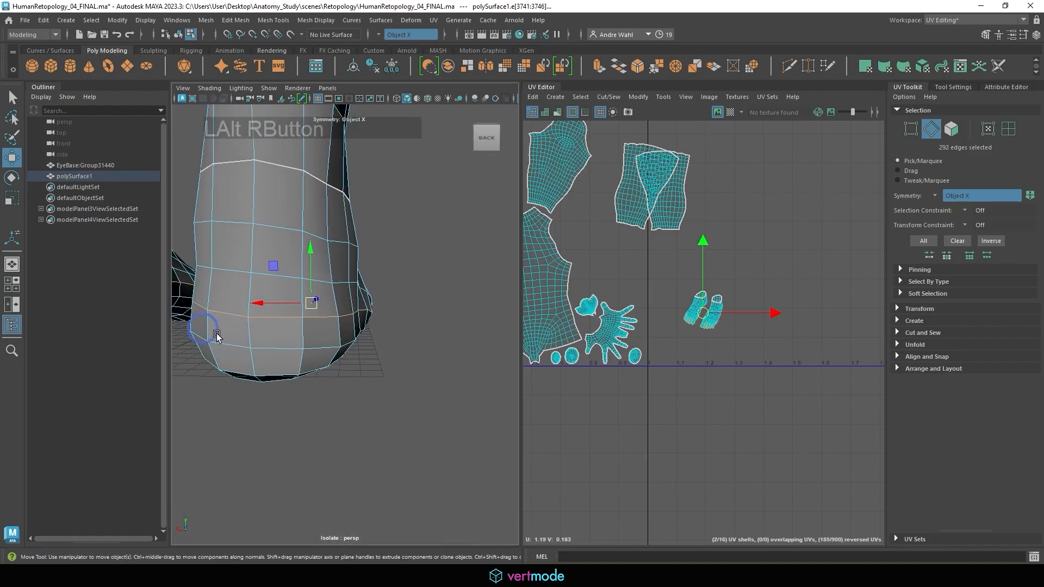
pyautogui.keyDown('alt'); pyautogui.moveTo(214, 333); pyautogui.dragTo(314, 354); pyautogui.keyUp('alt')
pyautogui.keyDown('alt'); pyautogui.moveTo(314, 354); pyautogui.dragTo(414, 359, button='right'); pyautogui.keyUp('alt')
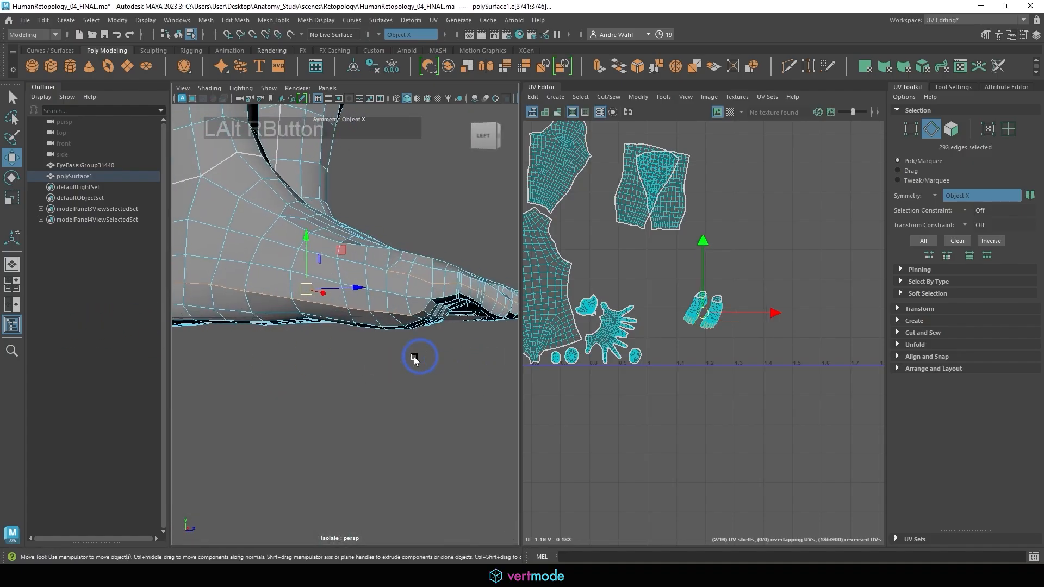
pyautogui.keyDown('ctrl'); pyautogui.doubleClick(350, 338); pyautogui.keyUp('ctrl')
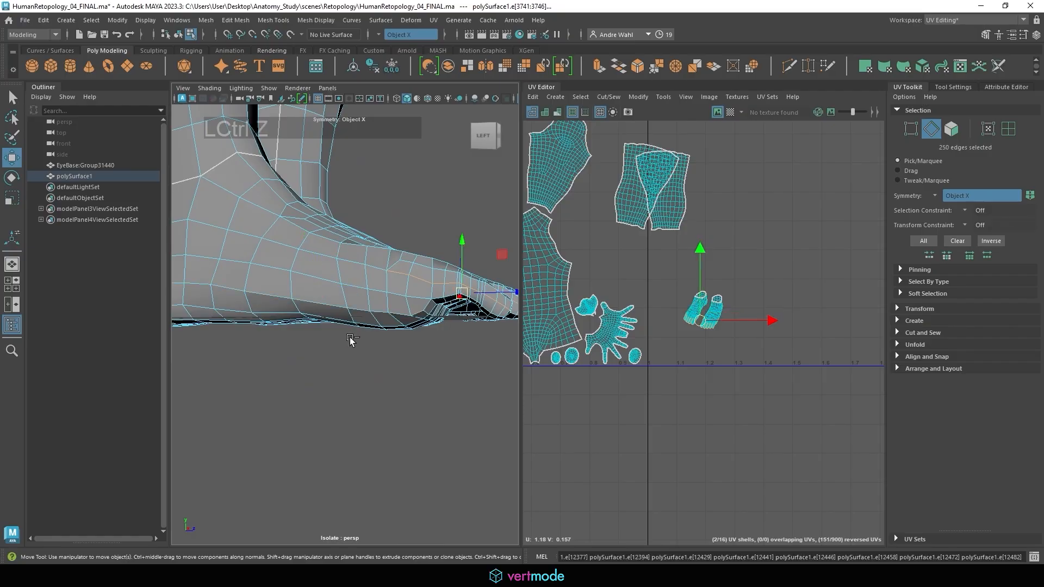
pyautogui.moveTo(349, 345)
pyautogui.keyDown('alt'); pyautogui.mouseDown()
pyautogui.moveTo(319, 334)
pyautogui.moveTo(226, 333)
pyautogui.moveTo(338, 350)
pyautogui.mouseUp(); pyautogui.keyUp('alt')
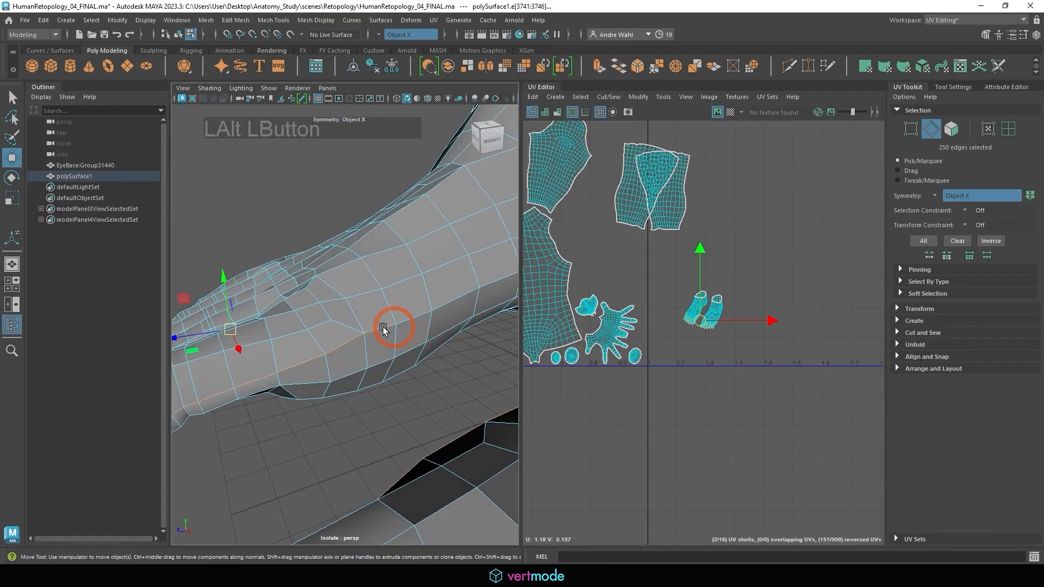
# - Remove an edge on the inner side of the foot from the selected loop and examine the toes
pyautogui.keyDown('ctrl'); pyautogui.click(423, 340); pyautogui.keyUp('ctrl')
pyautogui.keyDown('alt'); pyautogui.moveTo(460, 345); pyautogui.dragTo(418, 363); pyautogui.keyUp('alt')
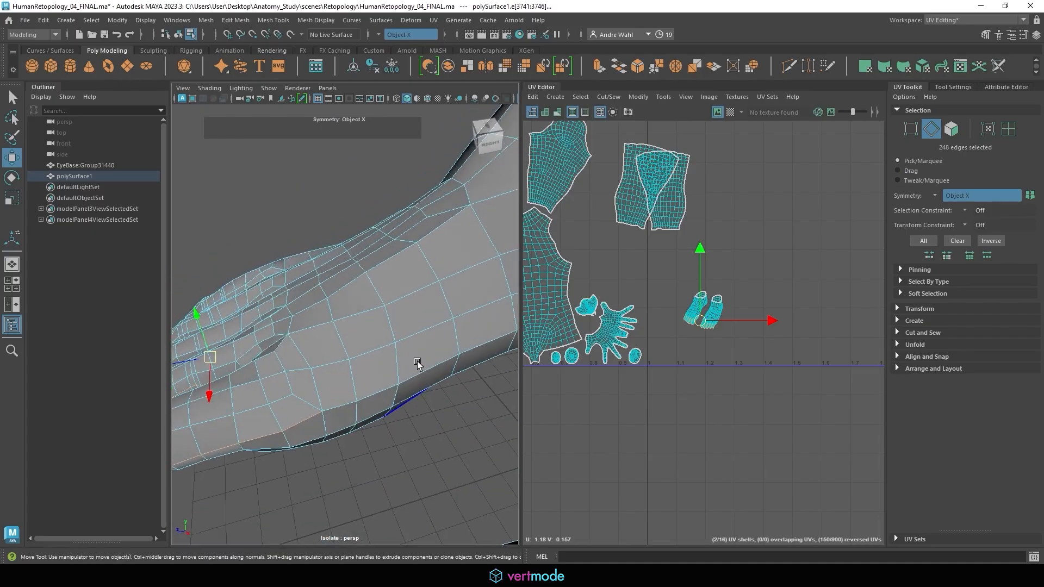
pyautogui.keyDown('alt'); pyautogui.moveTo(436, 309); pyautogui.dragTo(516, 365); pyautogui.keyUp('alt')
pyautogui.keyDown('alt'); pyautogui.moveTo(516, 366); pyautogui.dragTo(422, 333, button='middle'); pyautogui.keyUp('alt')
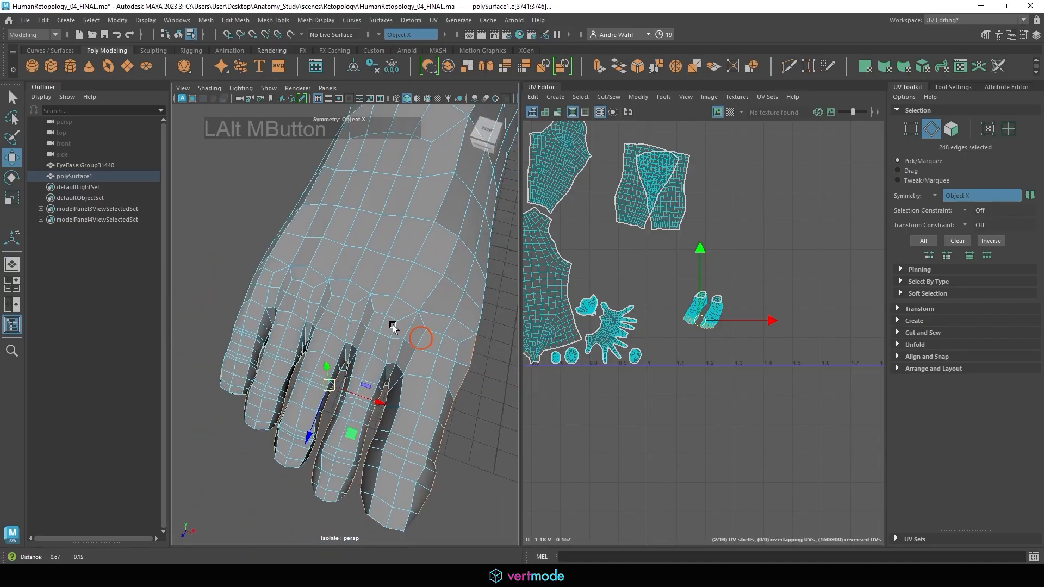
pyautogui.keyDown('alt'); pyautogui.moveTo(422, 333); pyautogui.dragTo(461, 270); pyautogui.keyUp('alt')
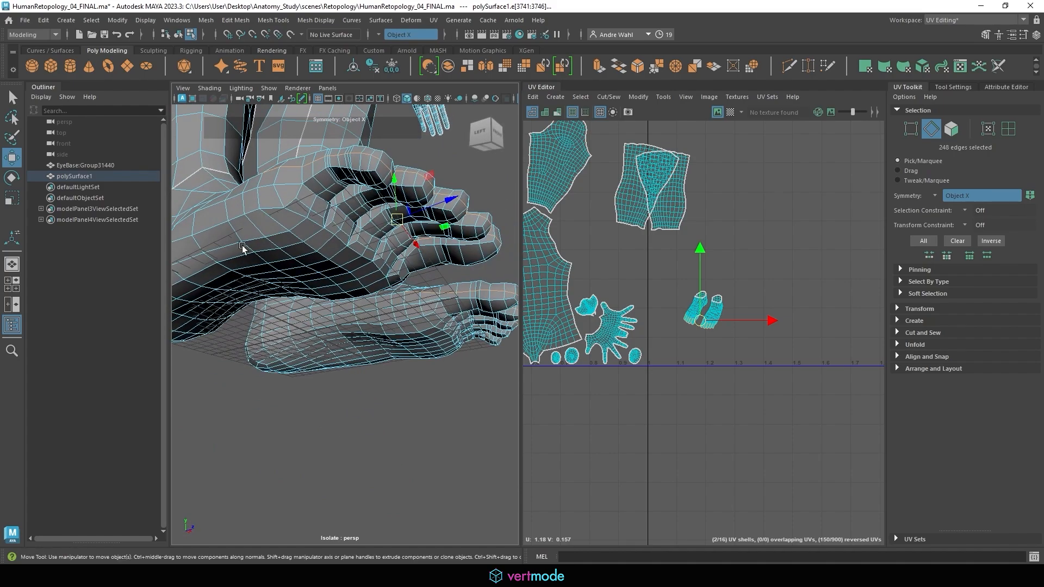
# - Try selecting a seam path edge by edge from the outer toe base across the underside of the toes
pyautogui.keyDown('alt'); pyautogui.moveTo(243, 250); pyautogui.dragTo(384, 355, button='right'); pyautogui.keyUp('alt')
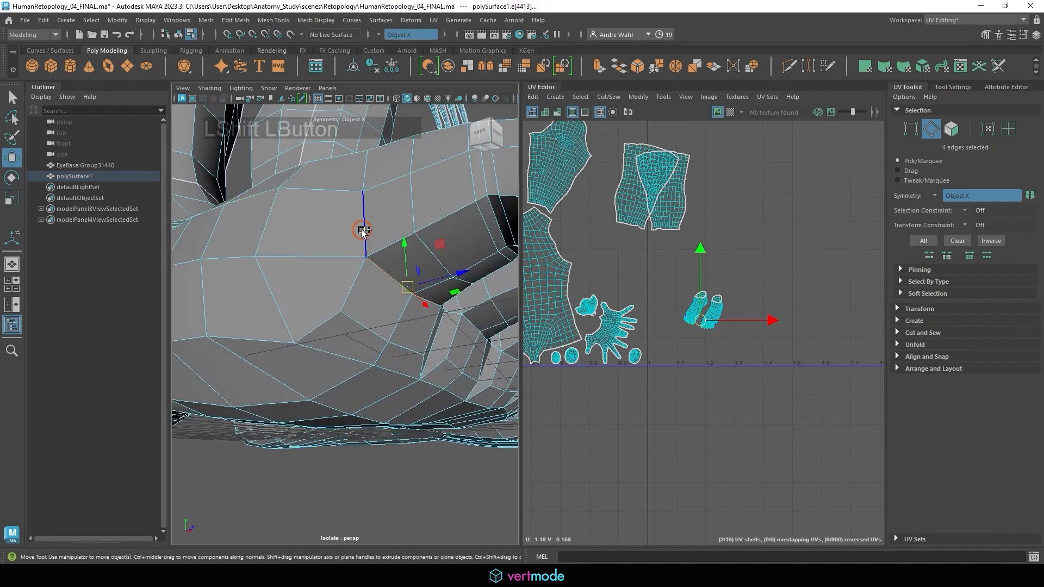
pyautogui.keyDown('alt'); pyautogui.moveTo(340, 286); pyautogui.dragTo(252, 287); pyautogui.keyUp('alt')
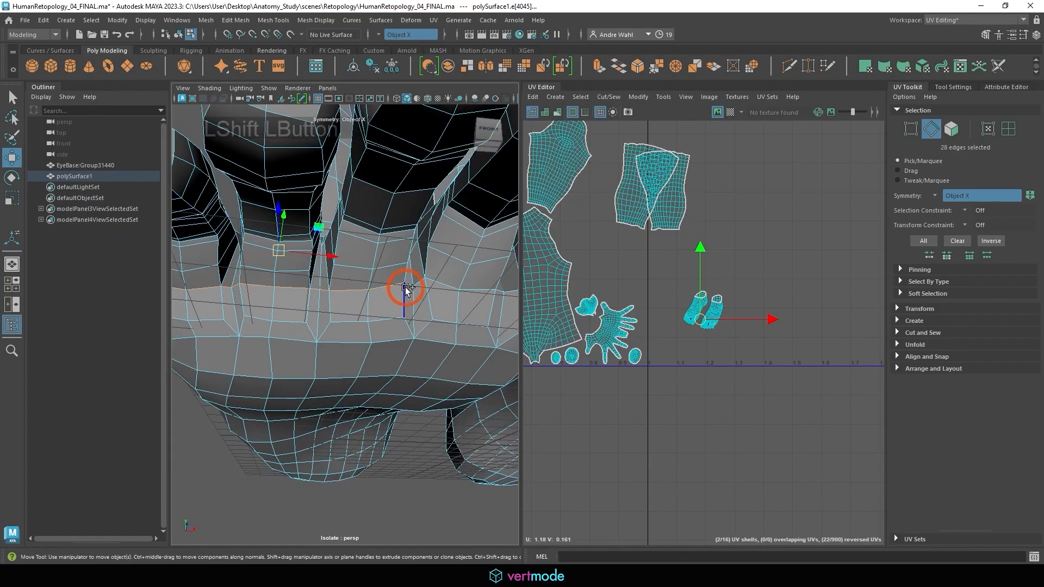
pyautogui.keyDown('alt'); pyautogui.moveTo(427, 305); pyautogui.dragTo(346, 280); pyautogui.keyUp('alt')
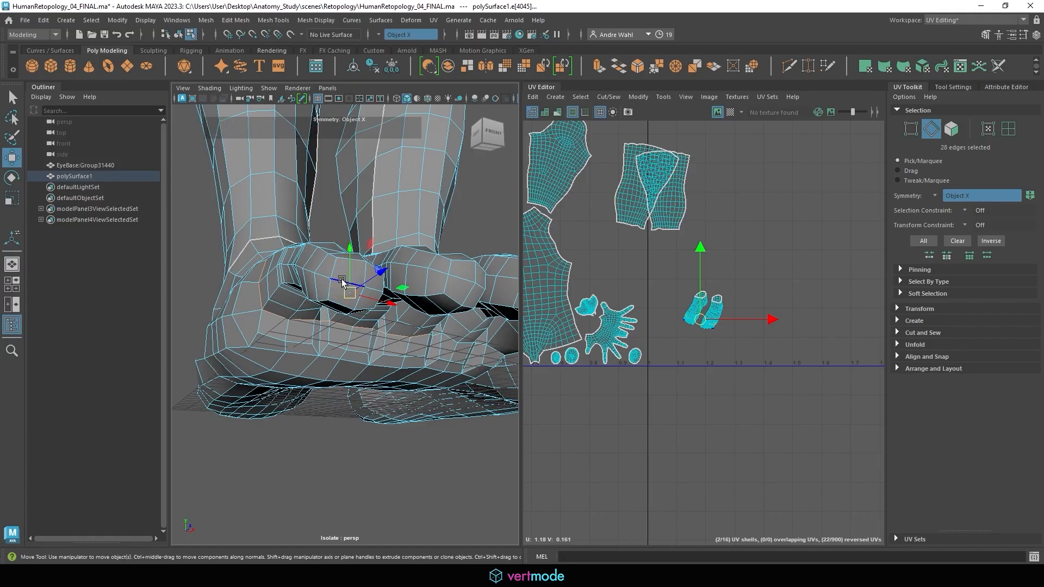
# - Select the edge loop around the toes, deselect its edges on the foot's inner side, and add the vertical edge behind the big toe
pyautogui.keyDown('shift'); pyautogui.doubleClick(341, 280); pyautogui.keyUp('shift')
pyautogui.keyDown('alt'); pyautogui.moveTo(289, 337); pyautogui.dragTo(268, 413); pyautogui.keyUp('alt')
pyautogui.keyDown('ctrl'); pyautogui.click(354, 338); pyautogui.keyUp('ctrl')
pyautogui.keyDown('ctrl'); pyautogui.click(330, 333); pyautogui.keyUp('ctrl')
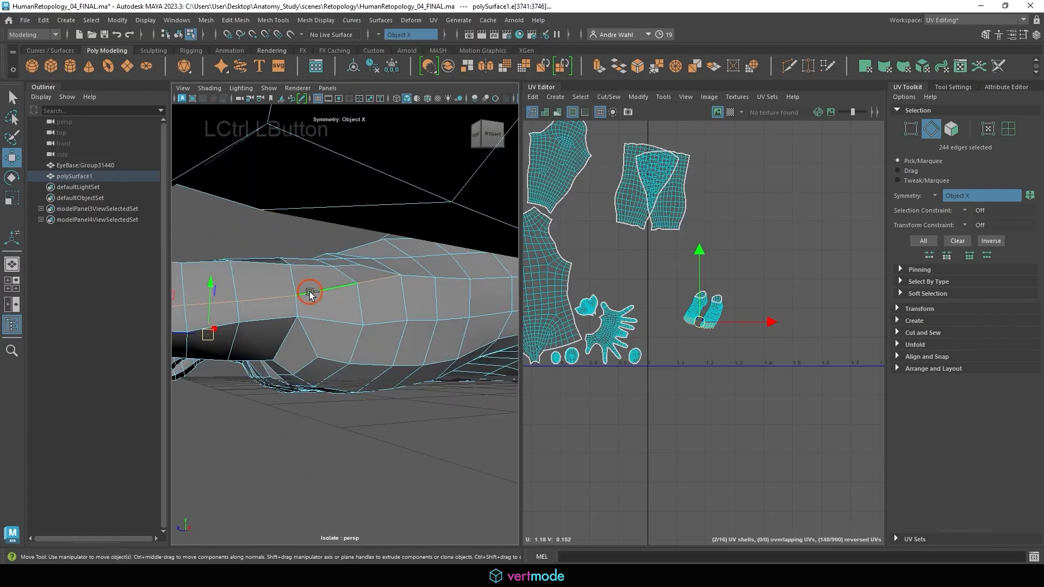
pyautogui.keyDown('ctrl'); pyautogui.click(392, 281); pyautogui.keyUp('ctrl')
pyautogui.keyDown('alt'); pyautogui.moveTo(393, 281); pyautogui.dragTo(280, 256, button='middle'); pyautogui.keyUp('alt')
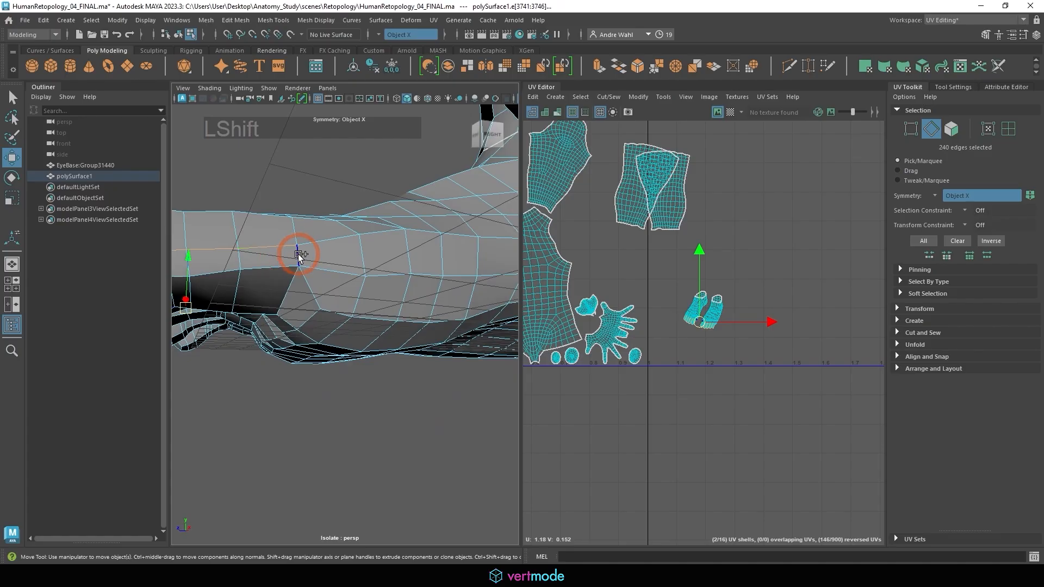
pyautogui.keyDown('shift'); pyautogui.click(299, 255); pyautogui.keyUp('shift')
# - Add the edge behind the little toe on the foot's outer side to the seam selection
pyautogui.keyDown('alt'); pyautogui.moveTo(299, 255); pyautogui.dragTo(468, 324); pyautogui.keyUp('alt')
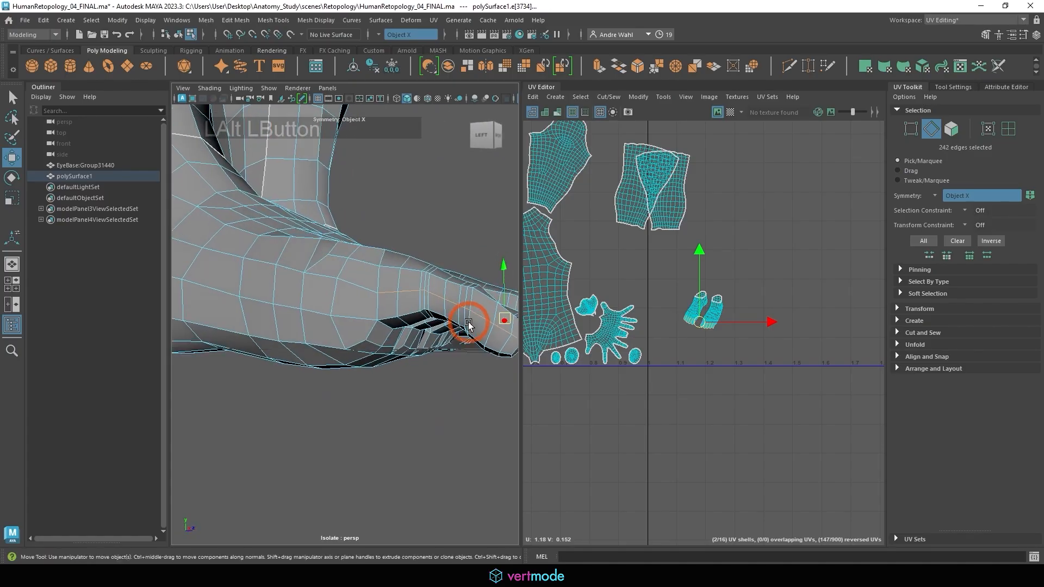
pyautogui.keyDown('shift'); pyautogui.click(359, 311); pyautogui.keyUp('shift')
pyautogui.keyDown('alt'); pyautogui.moveTo(360, 312); pyautogui.dragTo(234, 320); pyautogui.keyUp('alt')
# - Try extending the seam selection along the outer side near the heel, and undo the added edges
pyautogui.keyDown('alt'); pyautogui.moveTo(235, 321); pyautogui.dragTo(348, 314, button='middle'); pyautogui.keyUp('alt')
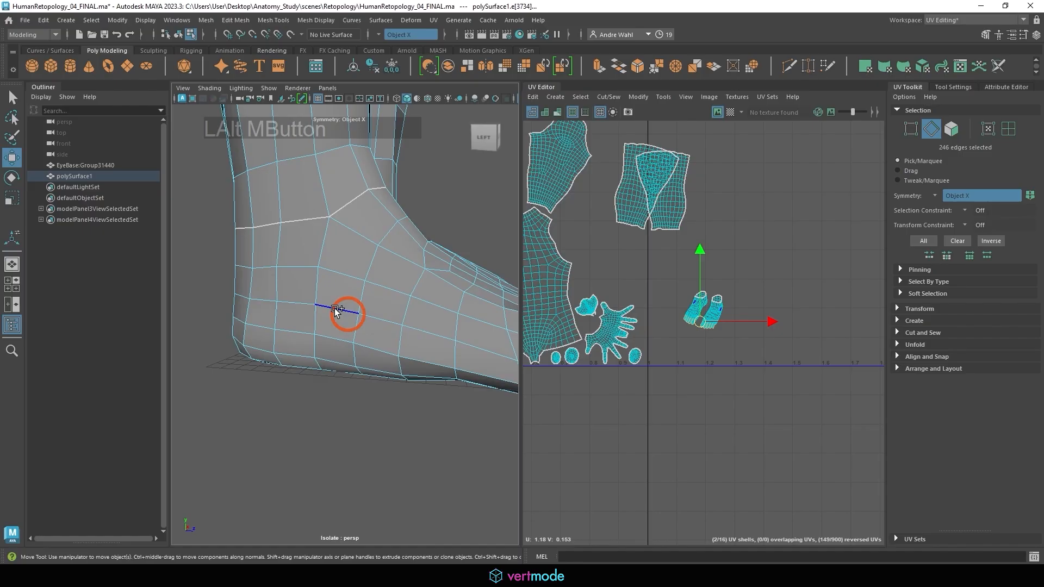
pyautogui.keyDown('shift'); pyautogui.click(295, 305); pyautogui.keyUp('shift')
pyautogui.keyDown('alt'); pyautogui.moveTo(286, 309); pyautogui.dragTo(324, 308); pyautogui.keyUp('alt')
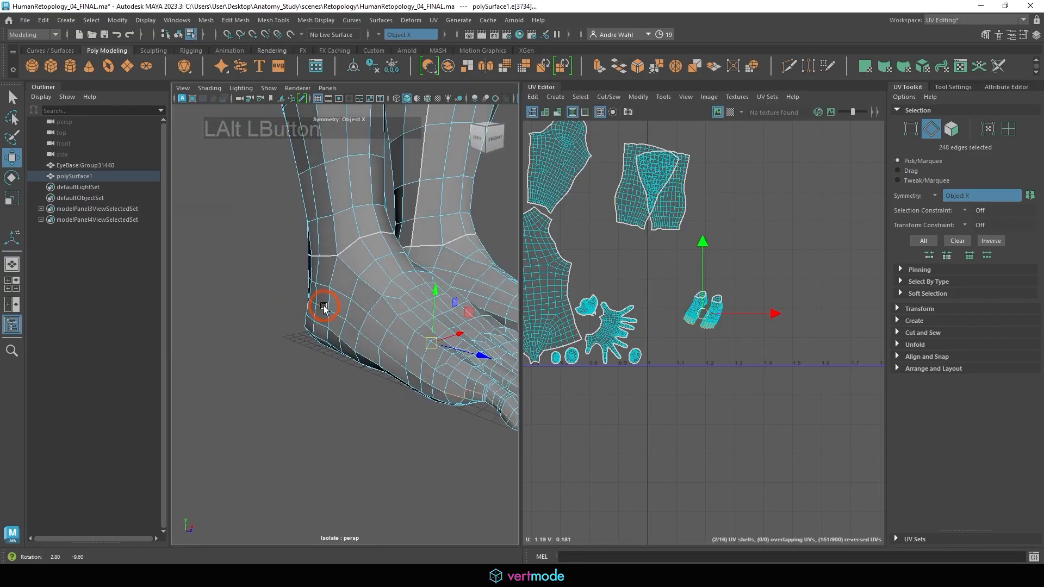
pyautogui.press('z')
pyautogui.keyDown('alt'); pyautogui.moveTo(396, 352); pyautogui.dragTo(315, 320, button='middle'); pyautogui.keyUp('alt')
pyautogui.keyDown('alt'); pyautogui.moveTo(315, 321); pyautogui.dragTo(354, 335, button='right'); pyautogui.keyUp('alt')
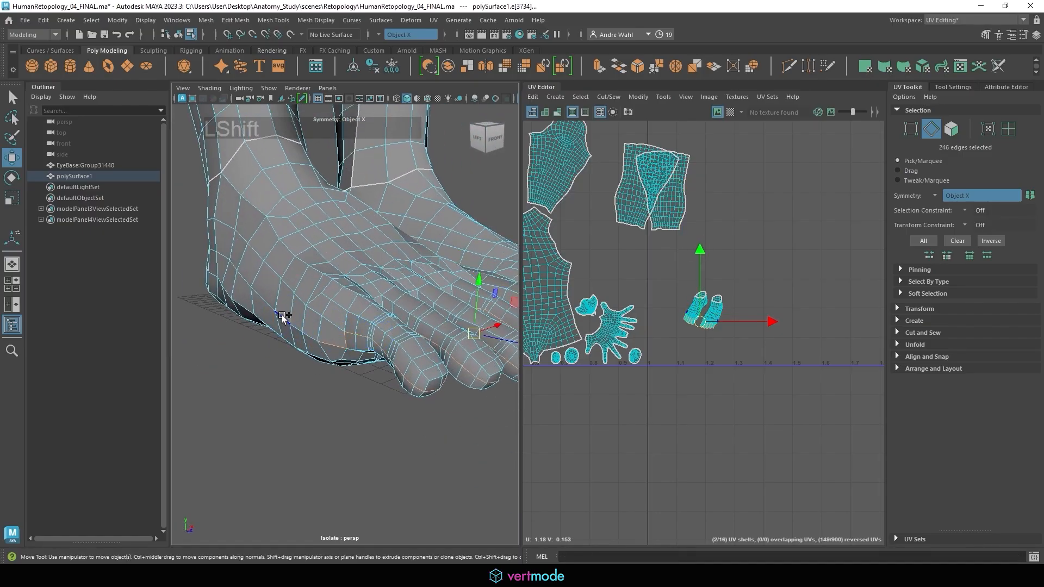
pyautogui.press('z')
# - Extend the seam selection low along the foot's inner side and around the heel to the outer side
pyautogui.keyDown('alt'); pyautogui.moveTo(355, 380); pyautogui.dragTo(251, 377); pyautogui.keyUp('alt')
pyautogui.keyDown('alt'); pyautogui.moveTo(251, 379); pyautogui.dragTo(312, 348, button='right'); pyautogui.keyUp('alt')
pyautogui.keyDown('alt'); pyautogui.moveTo(313, 349); pyautogui.dragTo(302, 319); pyautogui.keyUp('alt')
pyautogui.keyDown('alt'); pyautogui.moveTo(294, 278); pyautogui.dragTo(294, 254, button='middle'); pyautogui.keyUp('alt')
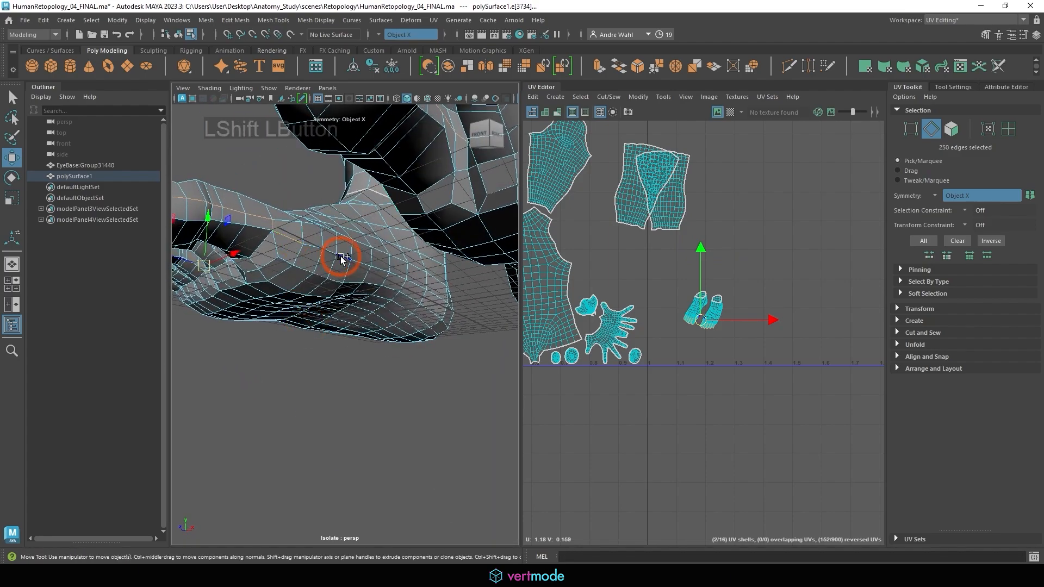
pyautogui.keyDown('alt'); pyautogui.moveTo(401, 276); pyautogui.dragTo(332, 318); pyautogui.keyUp('alt')
pyautogui.keyDown('shift'); pyautogui.click(452, 252); pyautogui.keyUp('shift')
pyautogui.keyDown('alt'); pyautogui.moveTo(448, 242); pyautogui.dragTo(384, 296); pyautogui.keyUp('alt')
pyautogui.keyDown('shift'); pyautogui.click(376, 247); pyautogui.keyUp('shift')
pyautogui.keyDown('alt'); pyautogui.moveTo(384, 296); pyautogui.dragTo(419, 295, button='right'); pyautogui.keyUp('alt')
pyautogui.keyDown('alt'); pyautogui.moveTo(419, 296); pyautogui.dragTo(379, 266); pyautogui.keyUp('alt')
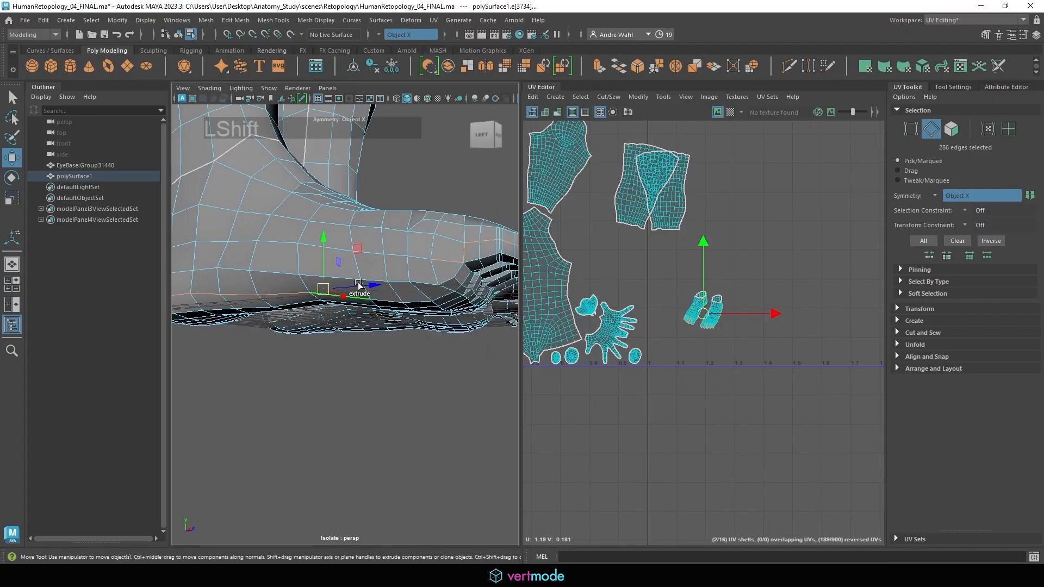
# - Complete the seam selection along the foot's outer side up to the toes and cut the UVs along it
pyautogui.press('q')
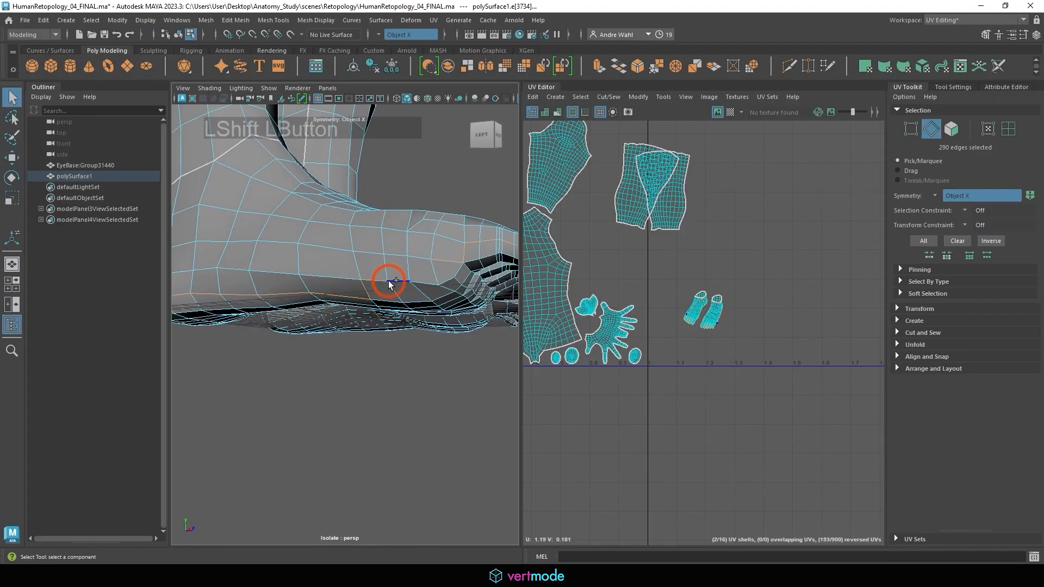
pyautogui.keyDown('shift'); pyautogui.click(424, 284); pyautogui.keyUp('shift')
pyautogui.keyDown('shift'); pyautogui.click(375, 302); pyautogui.keyUp('shift')
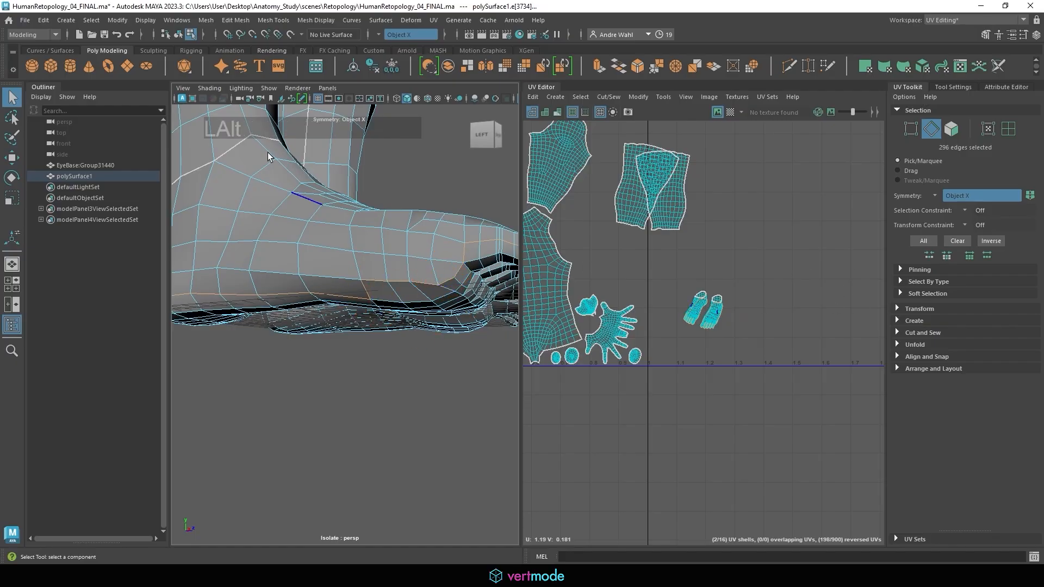
pyautogui.click(611, 97)
pyautogui.click(612, 158)
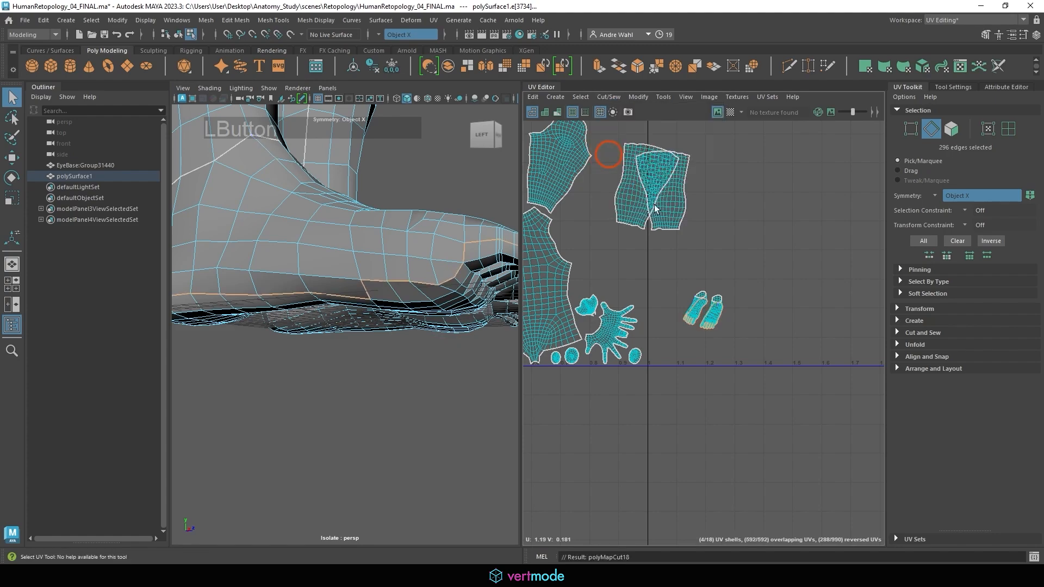
# - Select all faces of the foot shells in the UV layout and unfold them
pyautogui.scroll(3, 718, 305)
pyautogui.rightClick(690, 310)
pyautogui.moveTo(696, 317); pyautogui.dragTo(695, 336, button='right')
pyautogui.moveTo(603, 407); pyautogui.dragTo(808, 237)
pyautogui.click(632, 95)
pyautogui.click(657, 443)
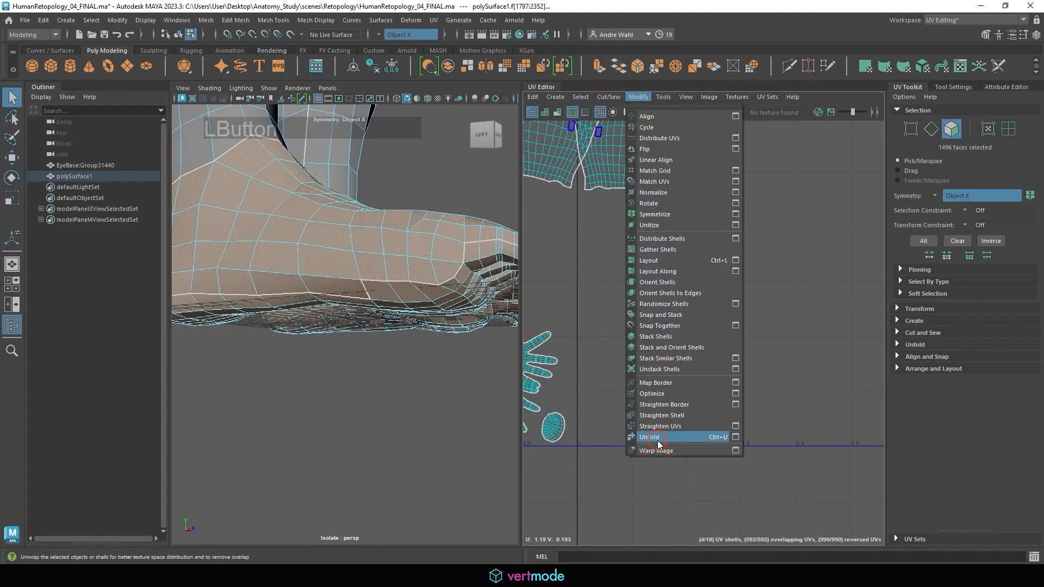
# - Select the two upper-foot shells and move them up, away from the sole shells
pyautogui.keyDown('alt'); pyautogui.moveTo(749, 297); pyautogui.dragTo(695, 282, button='middle'); pyautogui.keyUp('alt')
pyautogui.keyDown('alt'); pyautogui.moveTo(695, 282); pyautogui.dragTo(807, 302, button='right'); pyautogui.keyUp('alt')
pyautogui.doubleClick(637, 305)
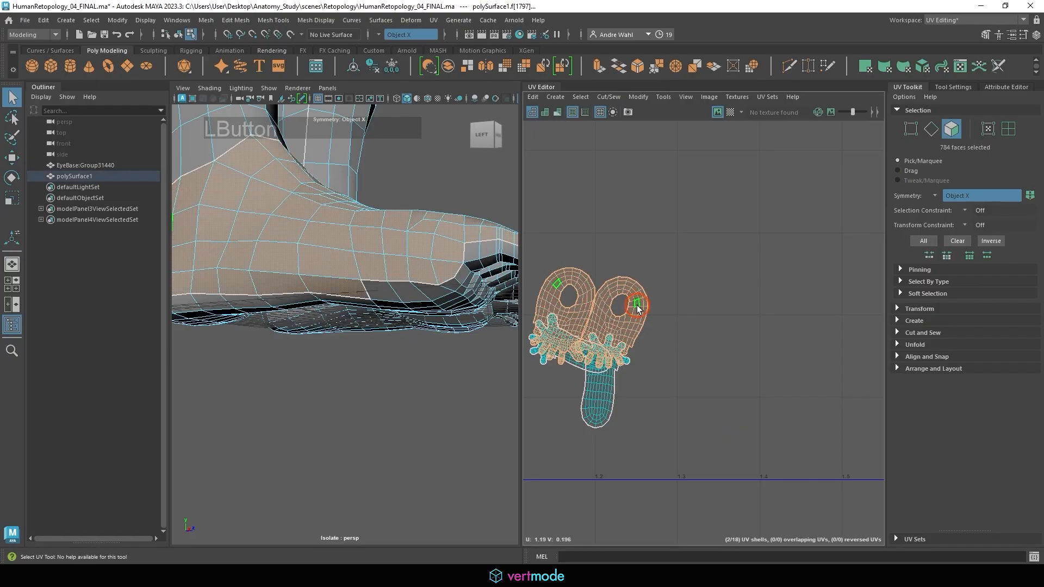
pyautogui.press('w')
pyautogui.moveTo(590, 314); pyautogui.dragTo(618, 256)
pyautogui.click(647, 326)
pyautogui.keyDown('alt'); pyautogui.moveTo(647, 326); pyautogui.dragTo(731, 325, button='right'); pyautogui.keyUp('alt')
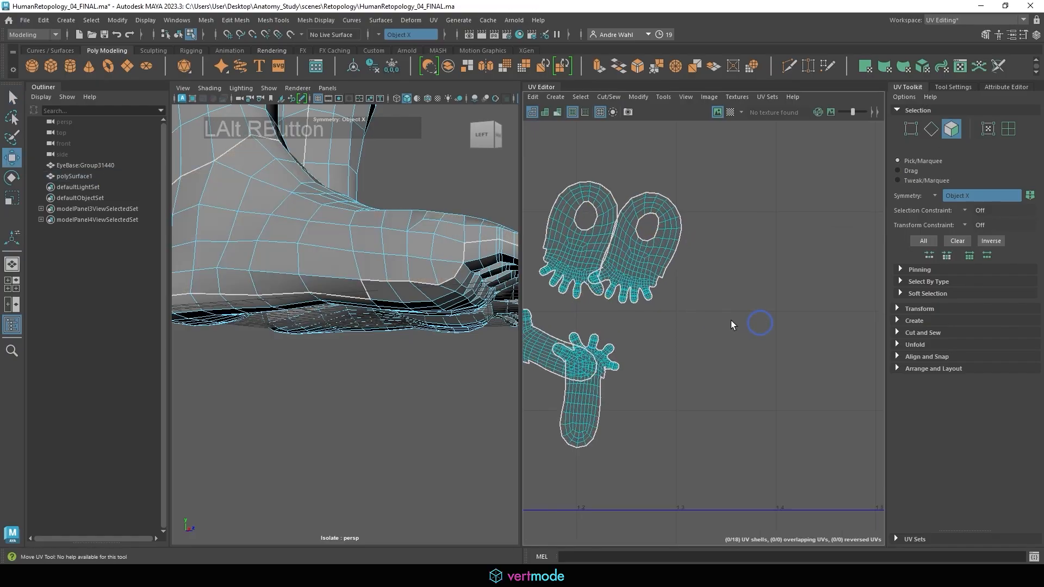
pyautogui.keyDown('alt'); pyautogui.moveTo(652, 329); pyautogui.dragTo(740, 301, button='middle'); pyautogui.keyUp('alt')
# - Select the vertical edges down the back of the heel, from the ankle seam to the sole seam, and cut them
pyautogui.keyDown('alt'); pyautogui.moveTo(332, 262); pyautogui.dragTo(205, 305); pyautogui.keyUp('alt')
pyautogui.keyDown('alt'); pyautogui.moveTo(205, 305); pyautogui.dragTo(400, 275, button='right'); pyautogui.keyUp('alt')
pyautogui.keyDown('alt'); pyautogui.moveTo(401, 275); pyautogui.dragTo(438, 279); pyautogui.keyUp('alt')
pyautogui.moveTo(359, 203); pyautogui.dragTo(367, 175, button='right')
pyautogui.click(386, 188)
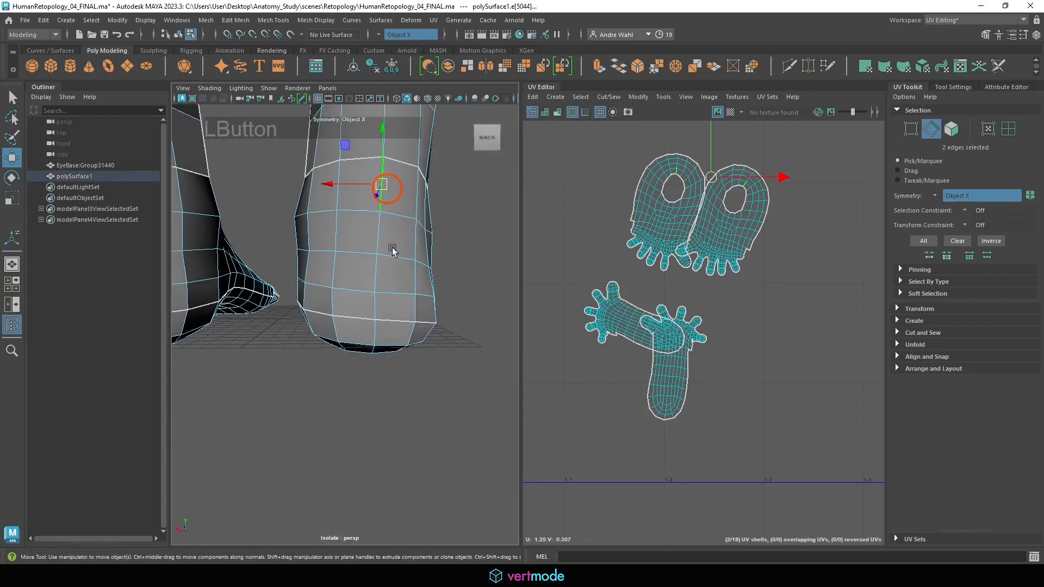
pyautogui.keyDown('shift'); pyautogui.moveTo(394, 308); pyautogui.dragTo(428, 293); pyautogui.keyUp('shift')
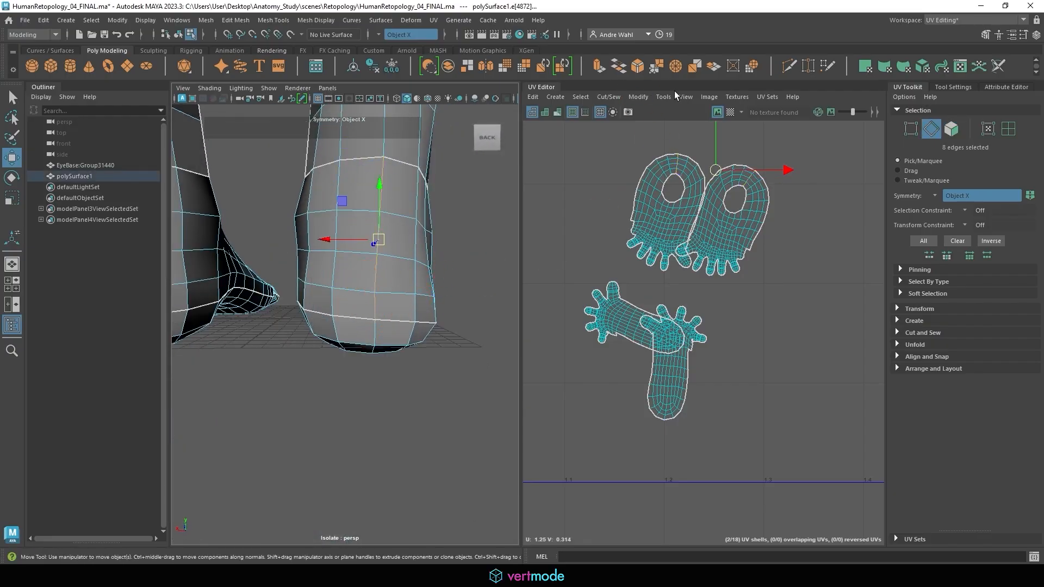
pyautogui.click(592, 94)
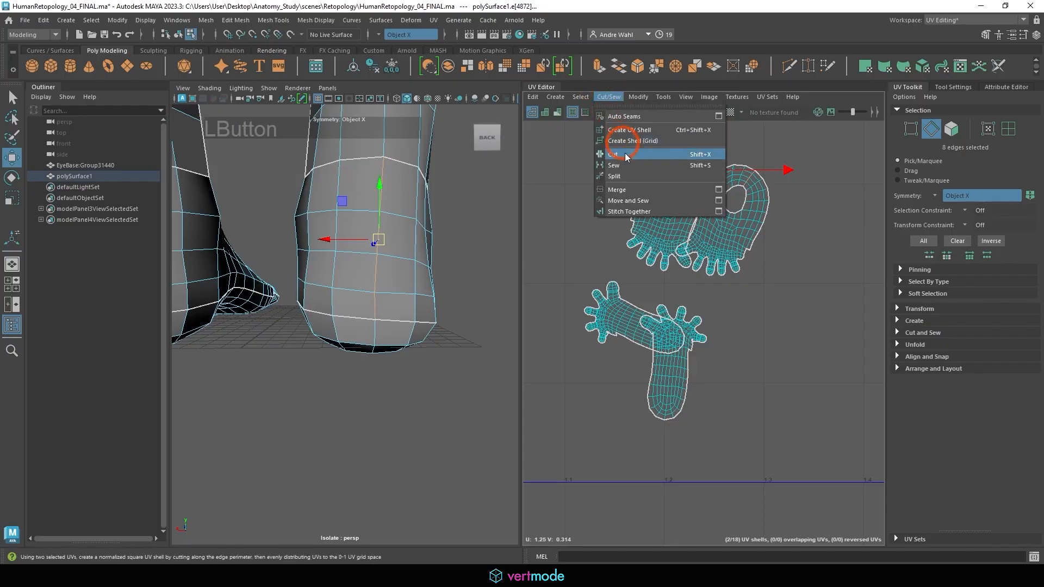
pyautogui.click(622, 158)
# - Select the two upper-foot shells and unfold them with the new heel cut
pyautogui.moveTo(745, 223); pyautogui.dragTo(743, 258, button='right')
pyautogui.click(722, 232)
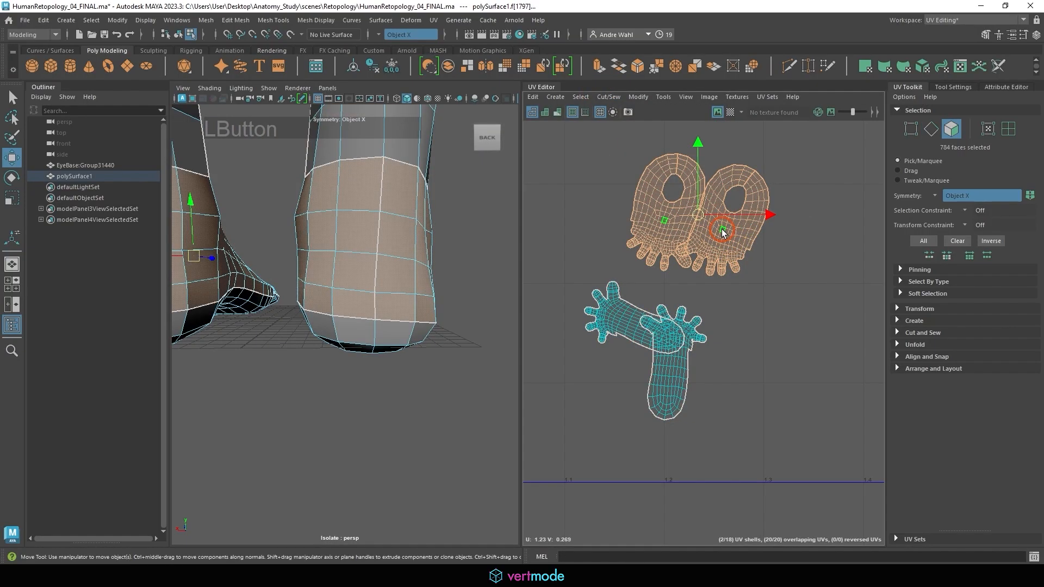
pyautogui.click(640, 97)
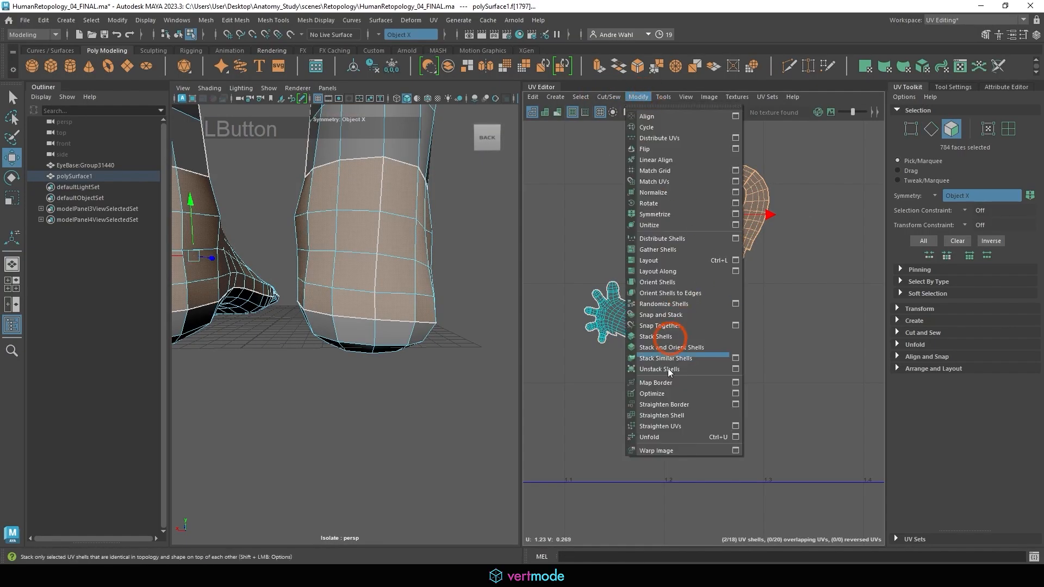
pyautogui.click(673, 428)
pyautogui.keyDown('alt'); pyautogui.moveTo(714, 223); pyautogui.dragTo(657, 247, button='right'); pyautogui.keyUp('alt')
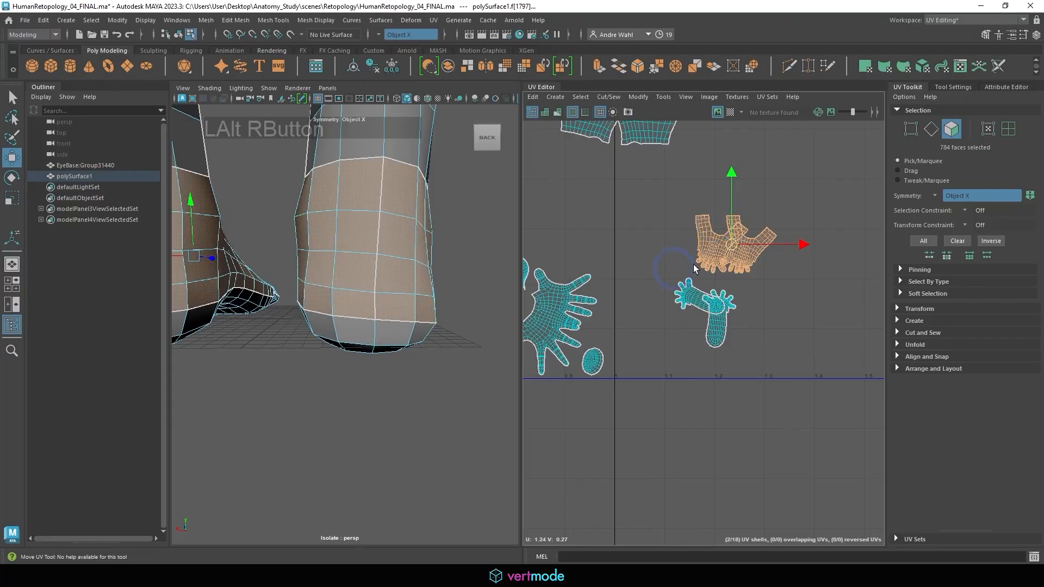
# - Enlarge the UV layout view and examine all the shells together
pyautogui.moveTo(520, 220); pyautogui.dragTo(315, 220)
pyautogui.keyDown('alt'); pyautogui.moveTo(675, 256); pyautogui.dragTo(710, 249, button='right'); pyautogui.keyUp('alt')
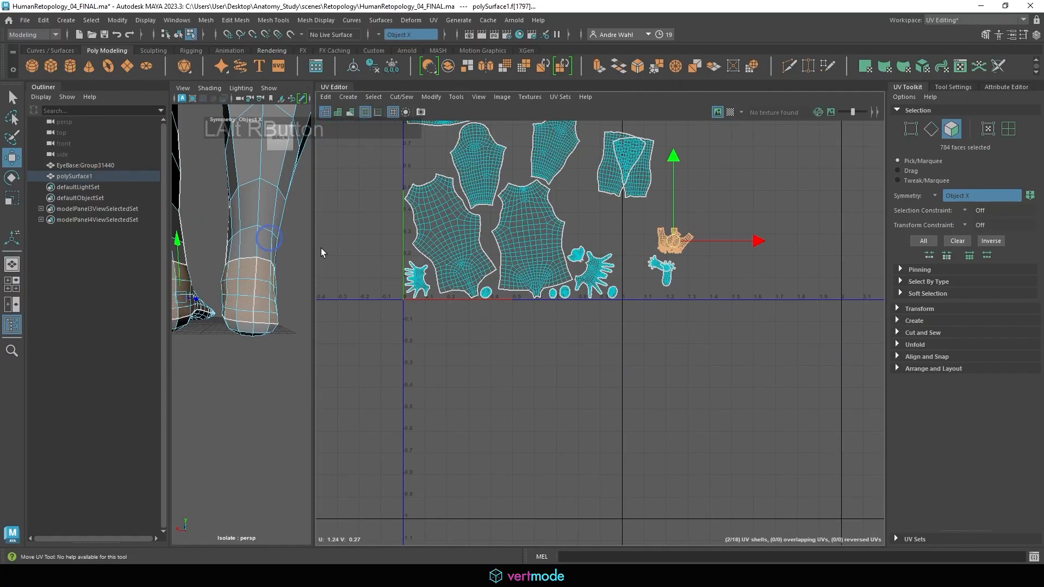
pyautogui.keyDown('alt'); pyautogui.moveTo(709, 248); pyautogui.dragTo(724, 339, button='middle'); pyautogui.keyUp('alt')
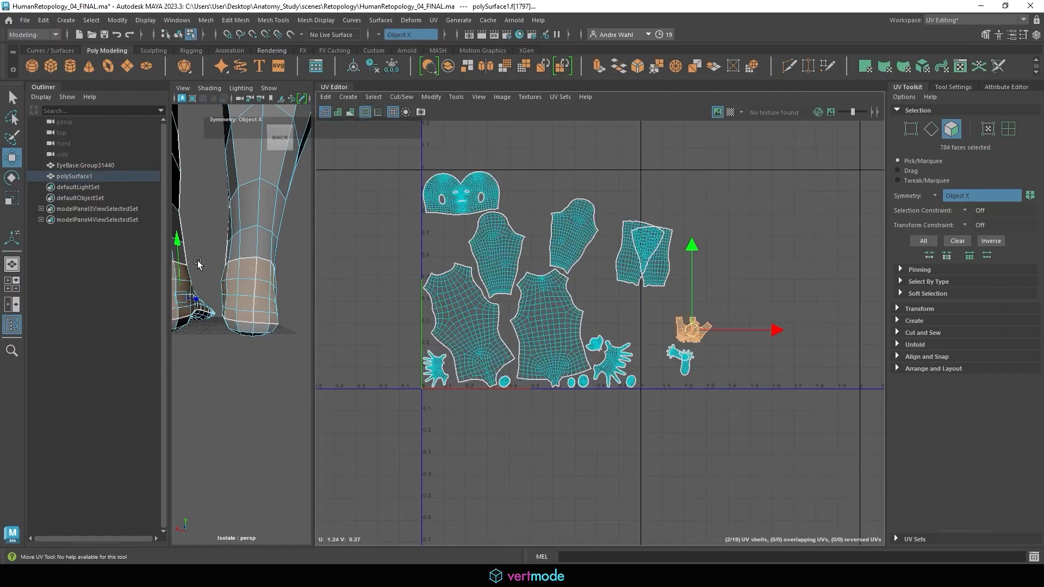
pyautogui.keyDown('alt'); pyautogui.moveTo(284, 254); pyautogui.dragTo(182, 247, button='right'); pyautogui.keyUp('alt')
pyautogui.keyDown('alt'); pyautogui.moveTo(366, 268); pyautogui.dragTo(508, 298, button='middle'); pyautogui.keyUp('alt')
# - Return to object mode, select the whole body mesh, frame it, and widen the 3D view
pyautogui.moveTo(248, 231); pyautogui.dragTo(317, 189, button='right')
pyautogui.click(240, 221)
pyautogui.press('f')
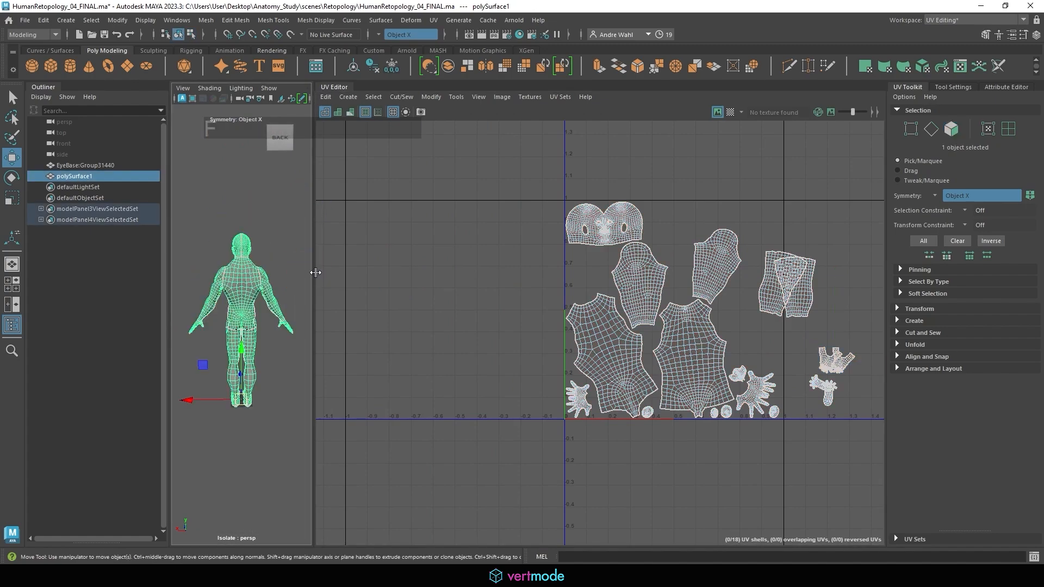
pyautogui.moveTo(314, 273); pyautogui.dragTo(490, 273)
pyautogui.keyDown('alt'); pyautogui.moveTo(339, 293); pyautogui.dragTo(554, 320); pyautogui.keyUp('alt')
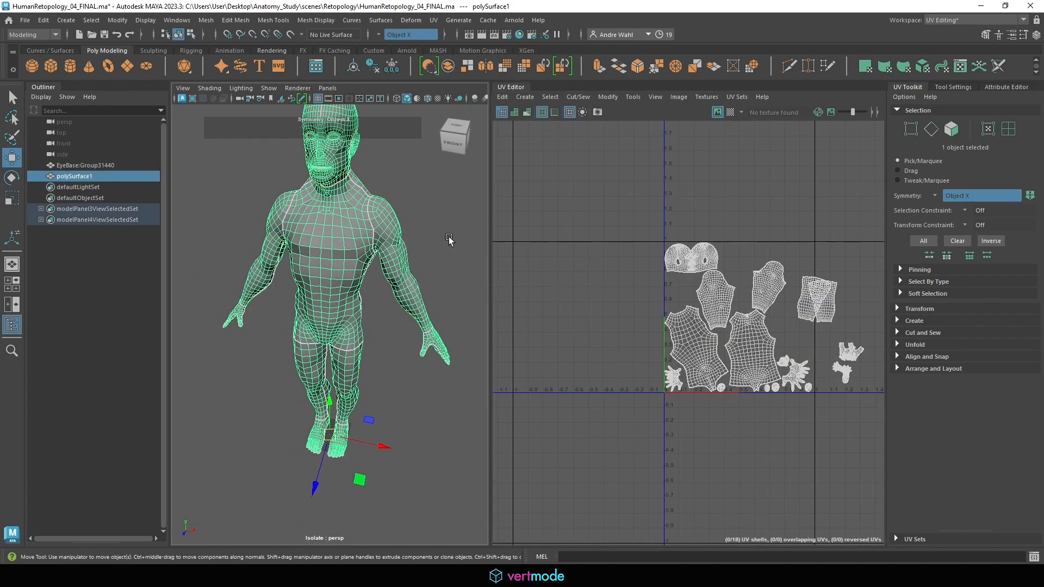
# - Delete the construction history of the body mesh
pyautogui.click(49, 22)
pyautogui.click(128, 153)
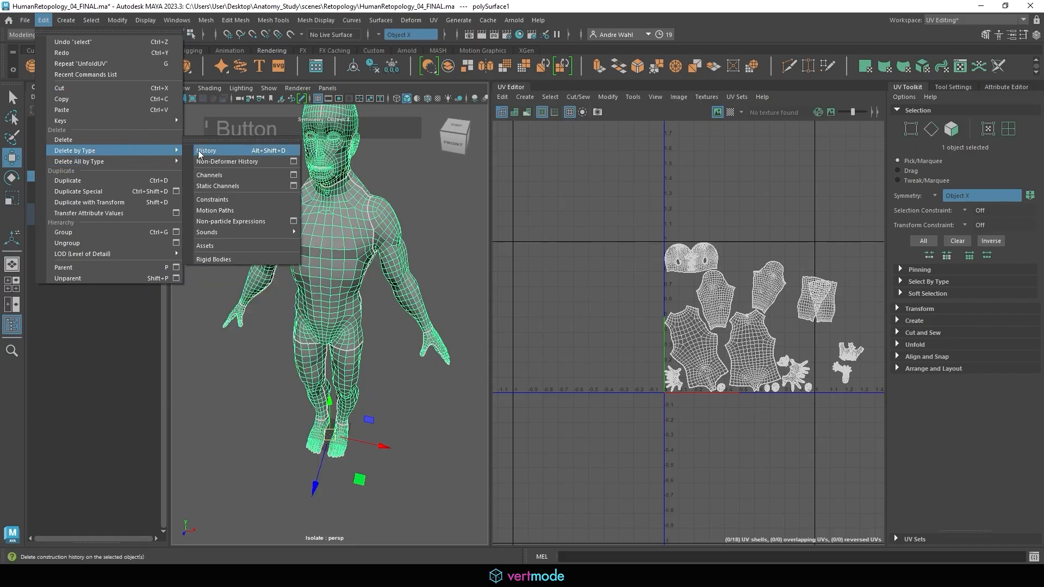
pyautogui.click(233, 154)
pyautogui.click(48, 21)
# - Save the scene as HumanRetopology_05_FINAL.ma and reselect the body mesh
pyautogui.click(25, 20)
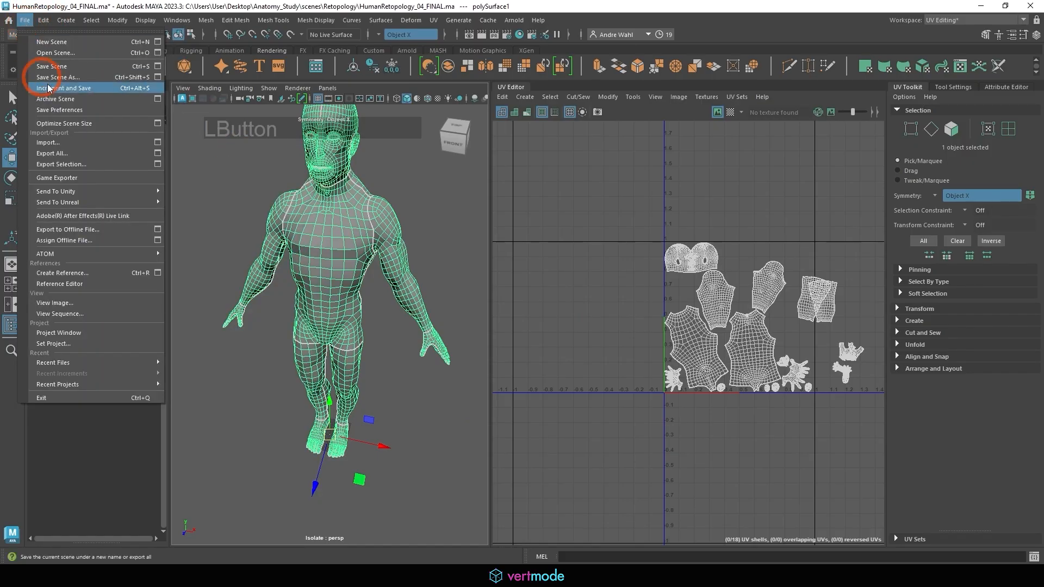
pyautogui.click(60, 74)
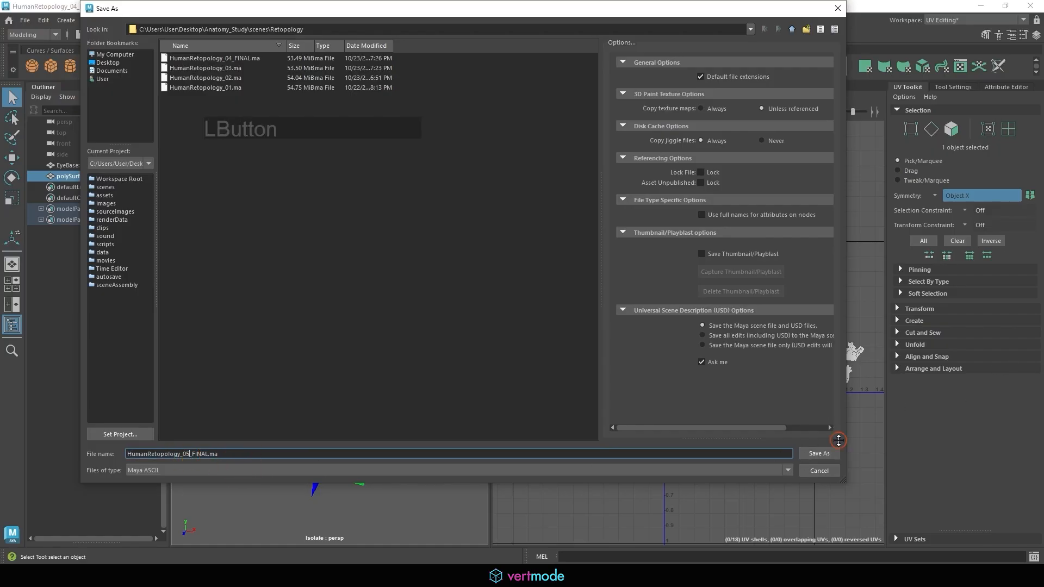
pyautogui.click(831, 455)
pyautogui.click(395, 304)
pyautogui.click(357, 272)
pyautogui.keyDown('alt'); pyautogui.moveTo(410, 267); pyautogui.dragTo(375, 265, button='right'); pyautogui.keyUp('alt')
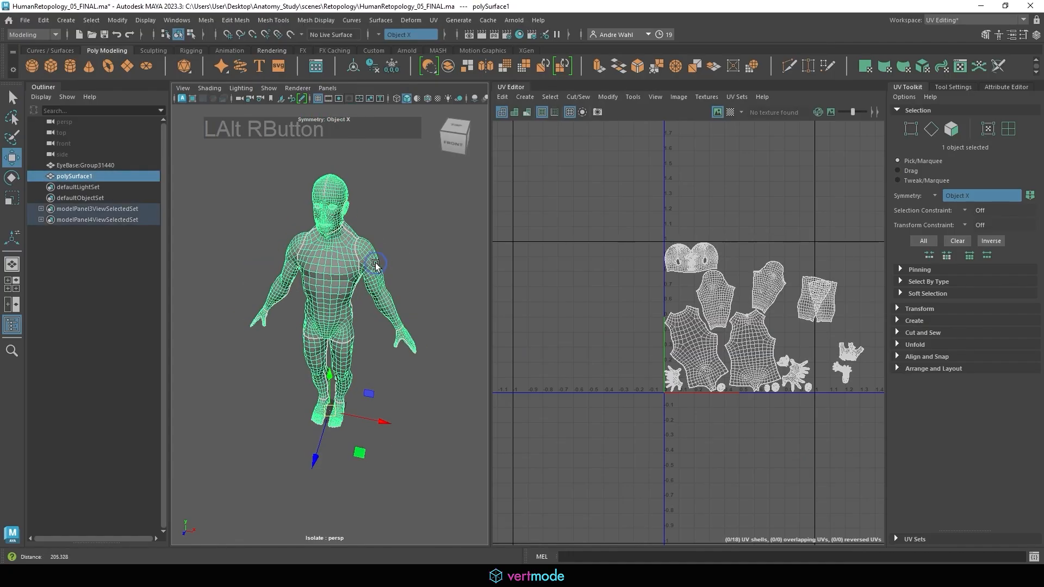
pyautogui.keyDown('alt'); pyautogui.moveTo(376, 264); pyautogui.dragTo(325, 249); pyautogui.keyUp('alt')
pyautogui.keyDown('alt'); pyautogui.moveTo(689, 262); pyautogui.dragTo(653, 284, button='middle'); pyautogui.keyUp('alt')
pyautogui.keyDown('alt'); pyautogui.moveTo(654, 283); pyautogui.dragTo(732, 279, button='right'); pyautogui.keyUp('alt')
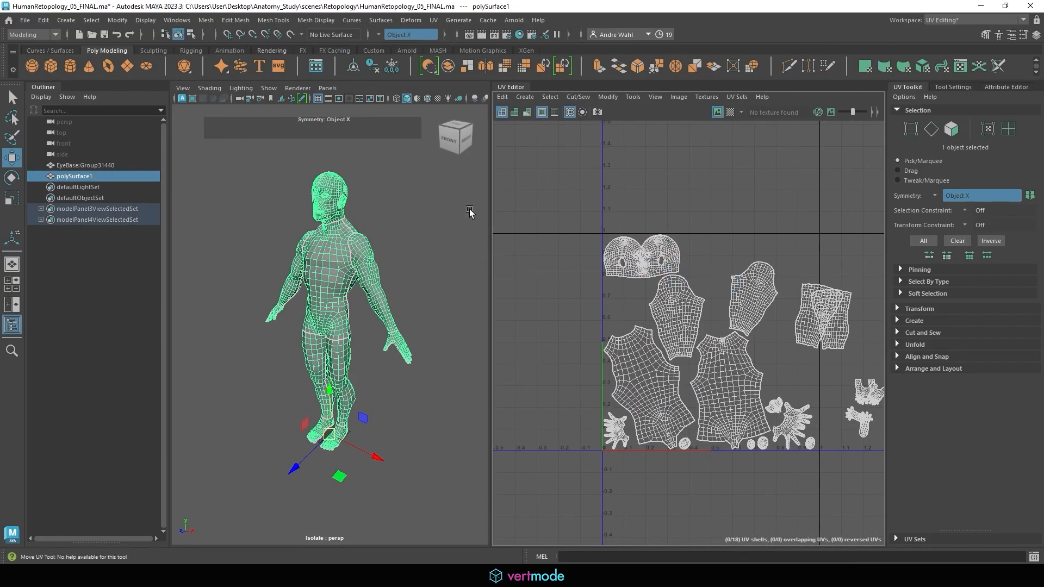
# - Turn symmetry off and rotate the front and back torso UV shells upright
pyautogui.click(379, 34)
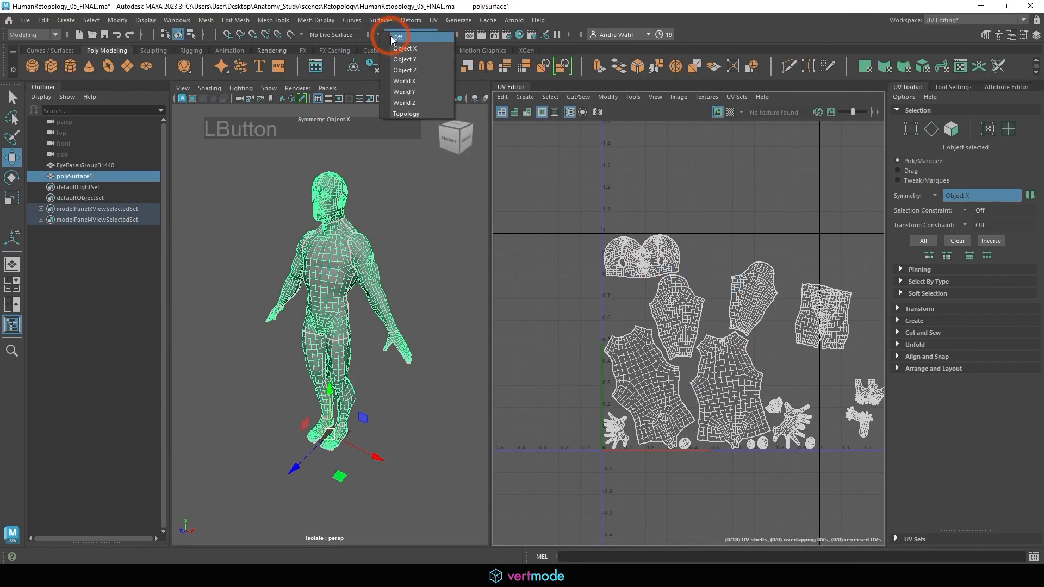
pyautogui.click(394, 37)
pyautogui.keyDown('alt'); pyautogui.moveTo(602, 228); pyautogui.dragTo(642, 142, button='middle'); pyautogui.keyUp('alt')
pyautogui.rightClick(564, 235)
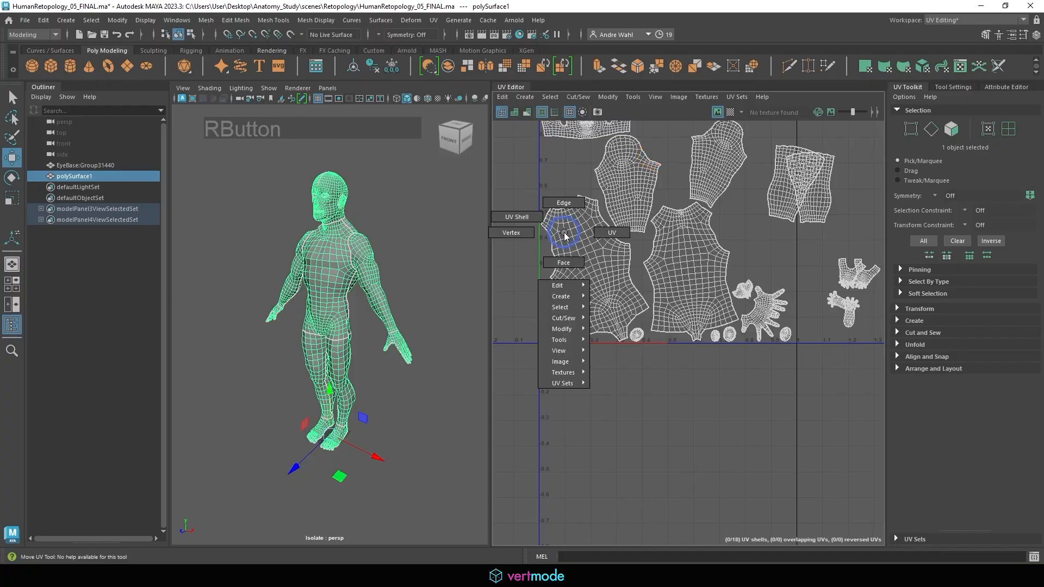
pyautogui.moveTo(539, 218); pyautogui.dragTo(536, 217, button='right')
pyautogui.click(582, 253)
pyautogui.press('e')
pyautogui.moveTo(658, 233); pyautogui.dragTo(667, 260)
pyautogui.click(706, 234)
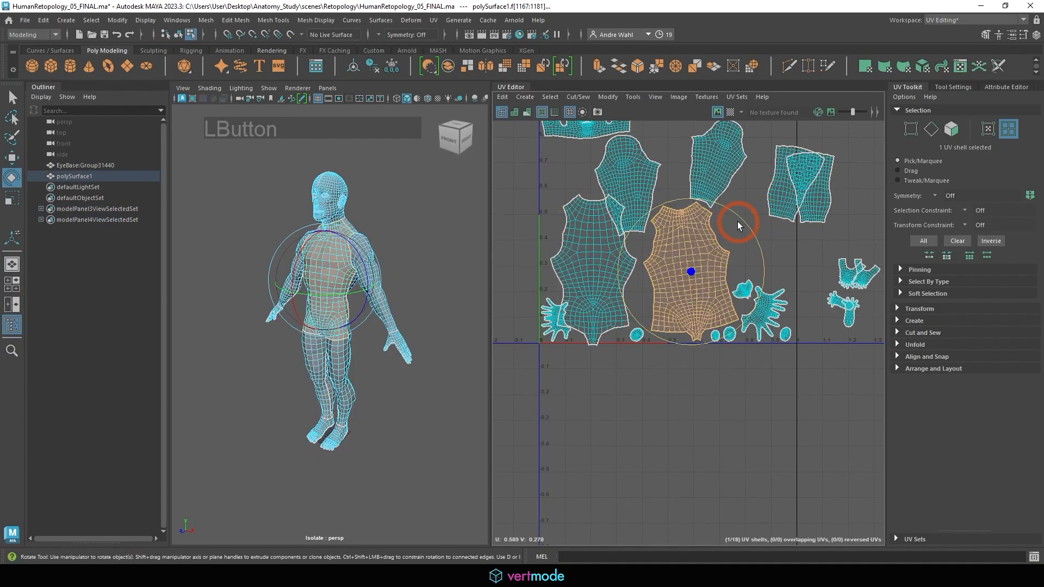
# - Rotate the two arm UV shells so they stand vertically
pyautogui.click(630, 177)
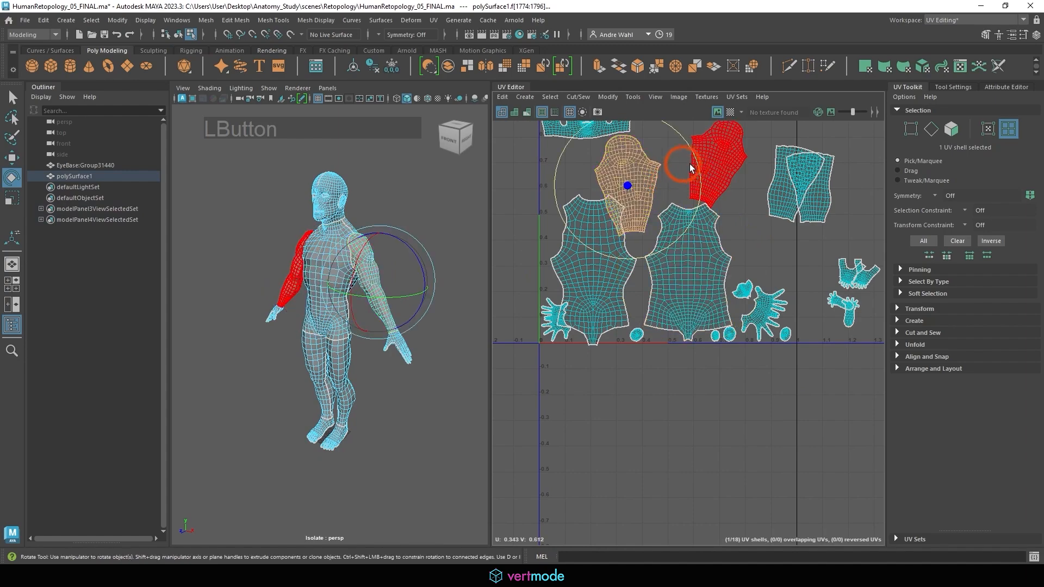
pyautogui.click(703, 171)
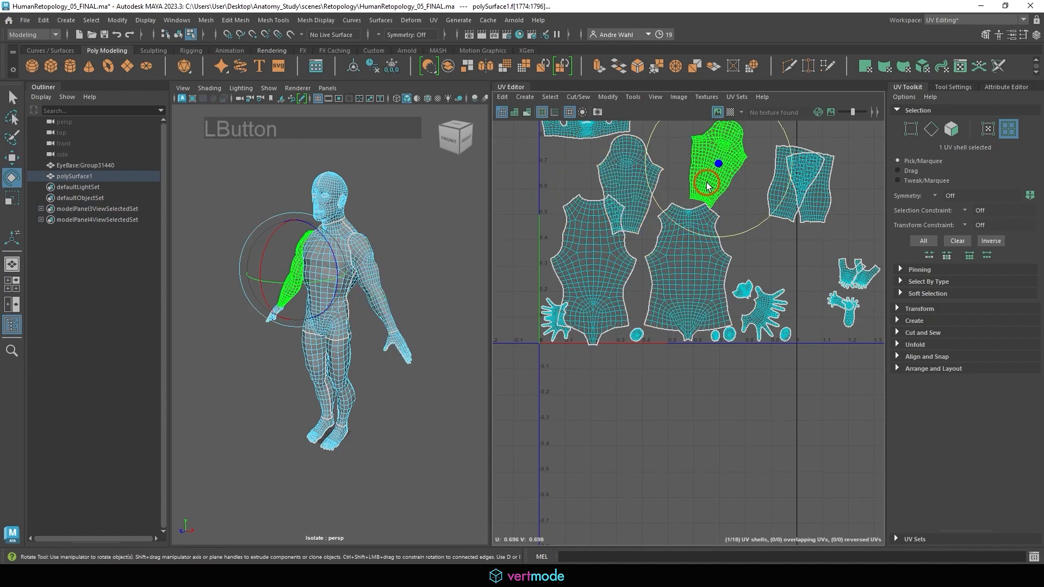
pyautogui.moveTo(768, 213)
pyautogui.mouseDown()
pyautogui.moveTo(776, 195)
pyautogui.moveTo(789, 215)
pyautogui.mouseUp()
# - Straighten the two overlapping leg UV shells vertically and move them apart
pyautogui.keyDown('alt'); pyautogui.moveTo(789, 215); pyautogui.dragTo(624, 278, button='middle'); pyautogui.keyUp('alt')
pyautogui.click(628, 278)
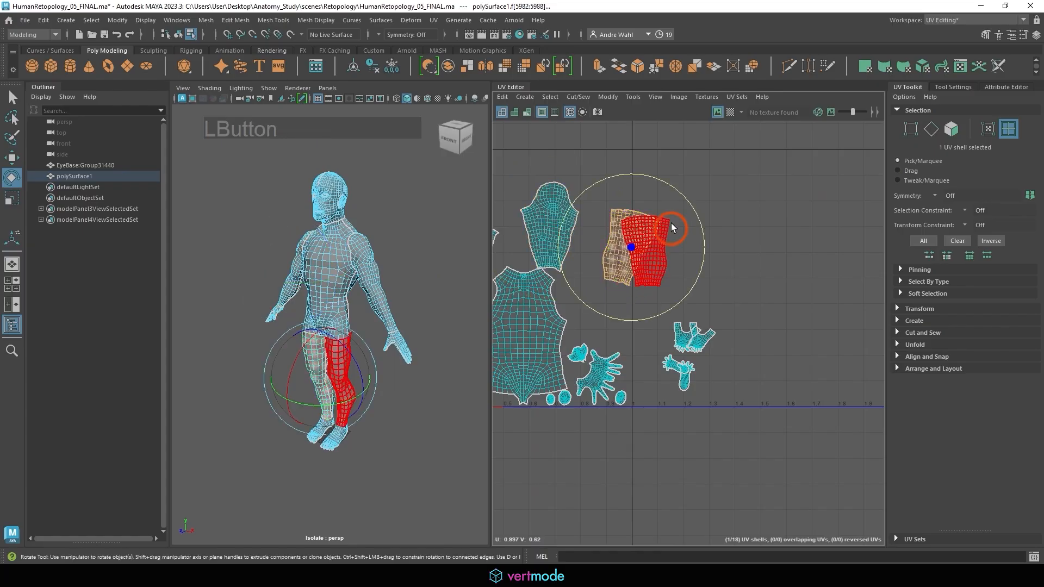
pyautogui.moveTo(686, 204); pyautogui.dragTo(671, 184)
pyautogui.press('w')
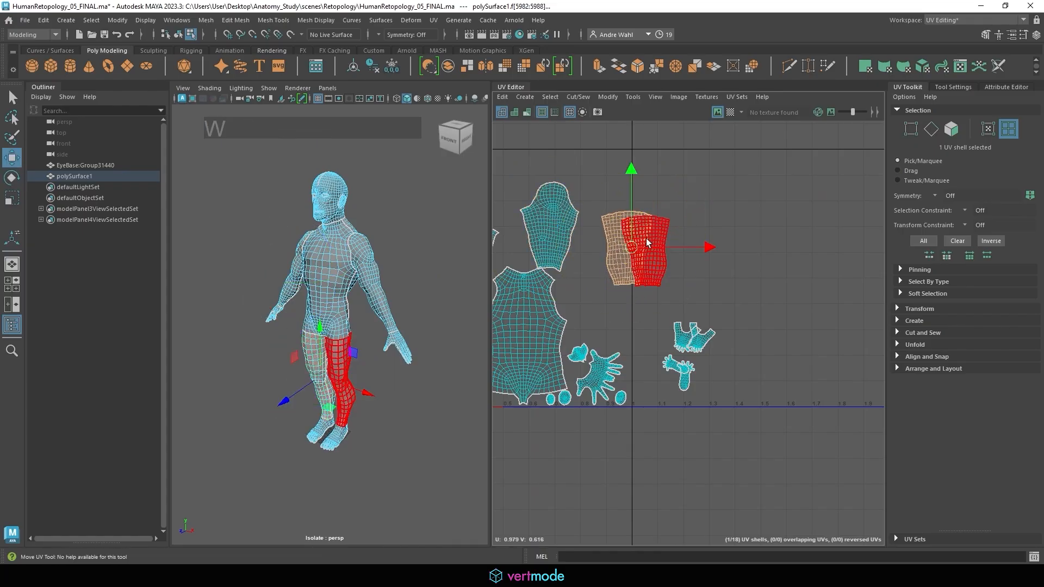
pyautogui.moveTo(628, 248); pyautogui.dragTo(604, 200)
pyautogui.click(639, 251)
# - Rotate the hand shell beside the torso so its fingers point up and move it just below the leg shells
pyautogui.keyDown('alt'); pyautogui.moveTo(660, 308); pyautogui.dragTo(677, 237, button='middle'); pyautogui.keyUp('alt')
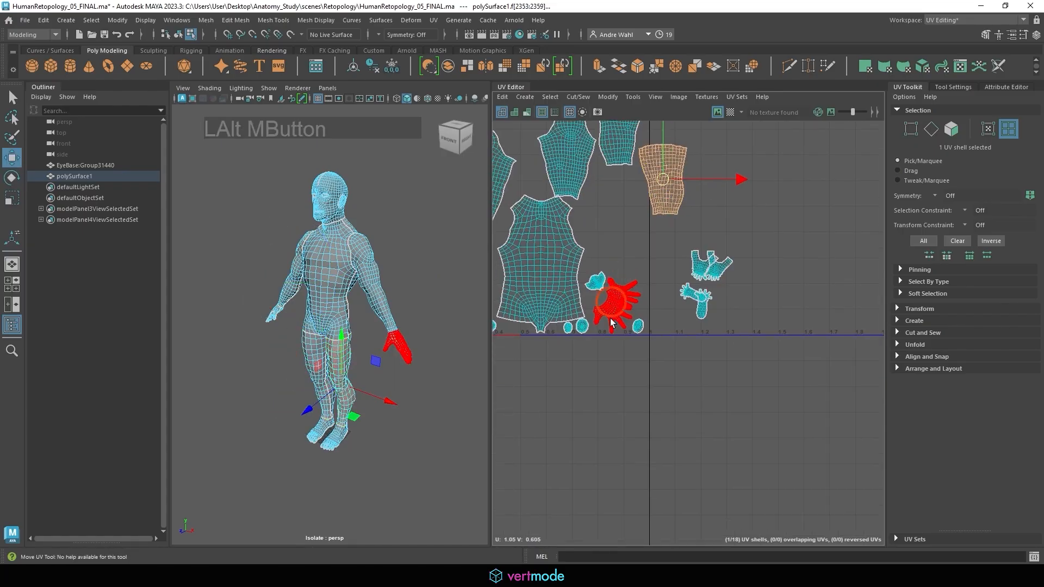
pyautogui.click(616, 304)
pyautogui.press('e')
pyautogui.moveTo(682, 283); pyautogui.dragTo(556, 322)
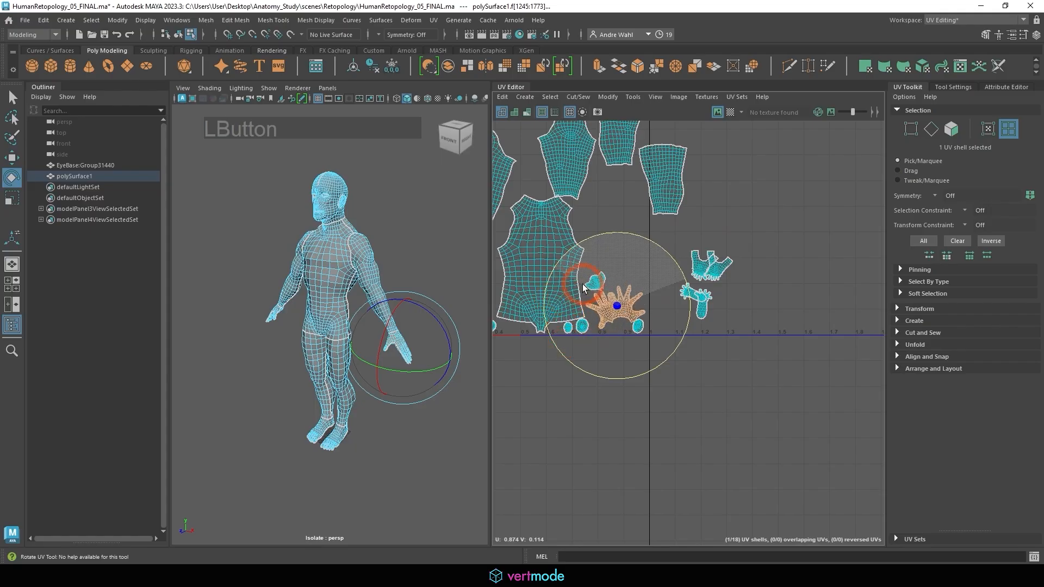
pyautogui.moveTo(587, 277); pyautogui.dragTo(587, 277)
pyautogui.press('w')
pyautogui.moveTo(618, 331); pyautogui.dragTo(617, 239)
pyautogui.press('e')
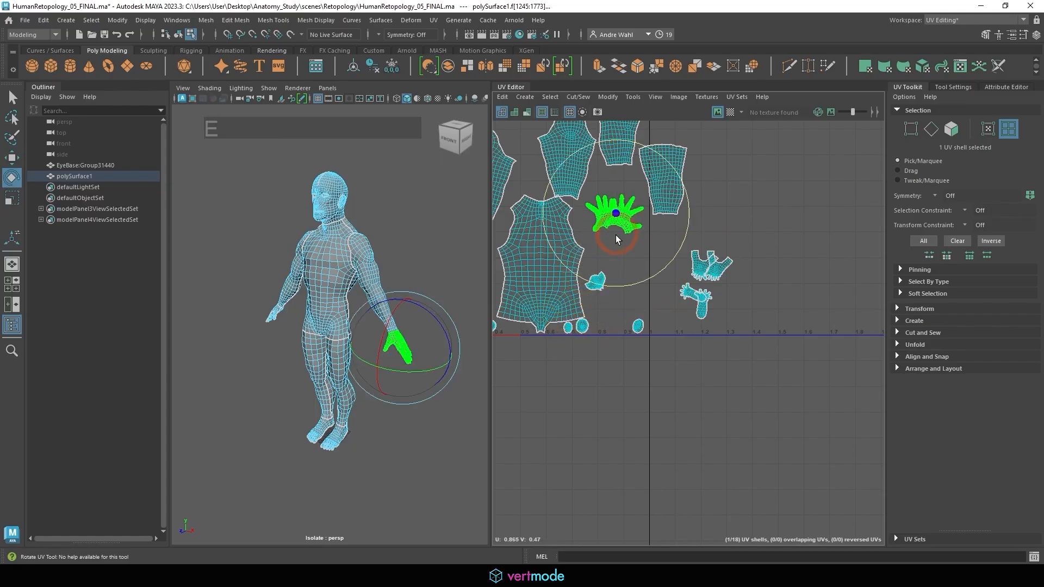
pyautogui.moveTo(586, 286); pyautogui.dragTo(586, 282)
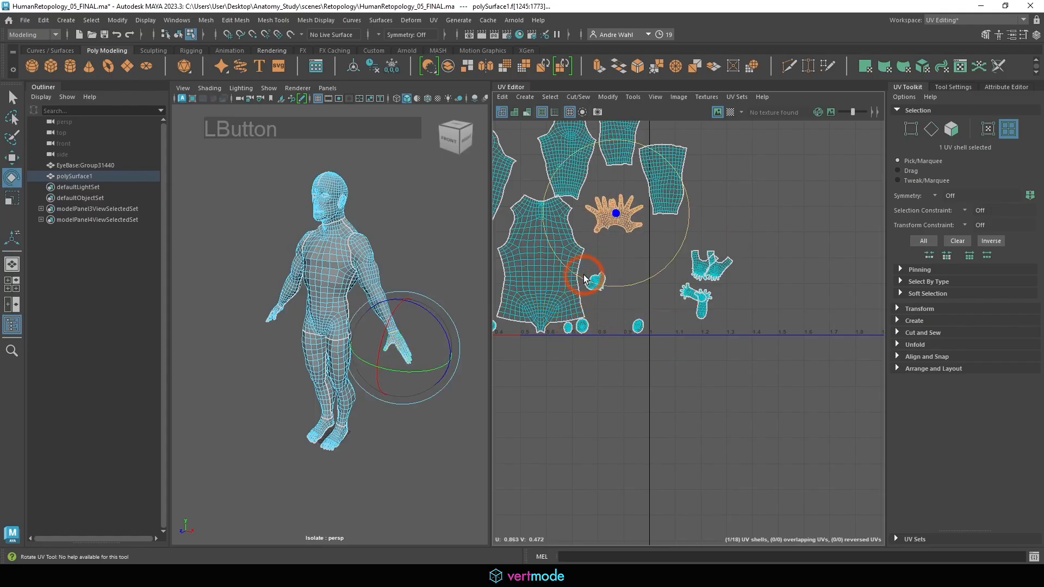
# - Move the other hand shell below the first one and rotate it so its fingers point up
pyautogui.keyDown('alt'); pyautogui.moveTo(584, 279); pyautogui.dragTo(660, 309, button='middle'); pyautogui.keyUp('alt')
pyautogui.click(563, 335)
pyautogui.press('w')
pyautogui.moveTo(571, 337); pyautogui.dragTo(776, 272)
pyautogui.press('e')
pyautogui.moveTo(835, 229); pyautogui.dragTo(812, 309)
# - Rotate the small mouth shell below the hand shells until it sits upright and symmetrical
pyautogui.keyDown('alt'); pyautogui.moveTo(812, 309); pyautogui.dragTo(716, 310, button='middle'); pyautogui.keyUp('alt')
pyautogui.keyDown('alt'); pyautogui.moveTo(717, 310); pyautogui.dragTo(815, 329, button='right'); pyautogui.keyUp('alt')
pyautogui.press('w')
pyautogui.click(621, 295)
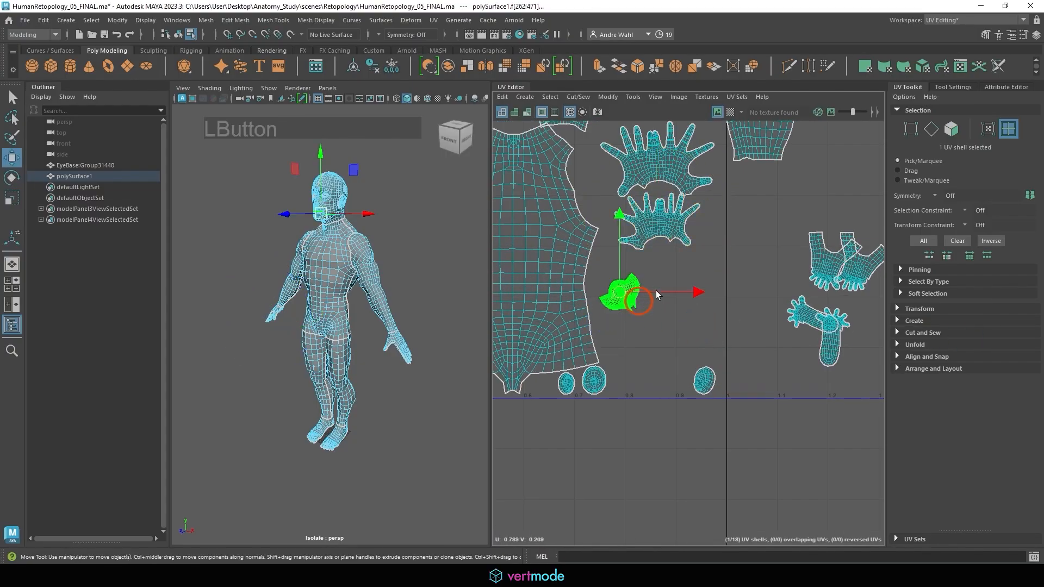
pyautogui.press('e')
pyautogui.moveTo(680, 272)
pyautogui.mouseDown()
pyautogui.moveTo(683, 302)
pyautogui.moveTo(691, 299)
pyautogui.moveTo(680, 321)
pyautogui.mouseUp()
# - Rotate the two upper-foot shells so their toes point up and move them beside the mouth shell
pyautogui.click(813, 257)
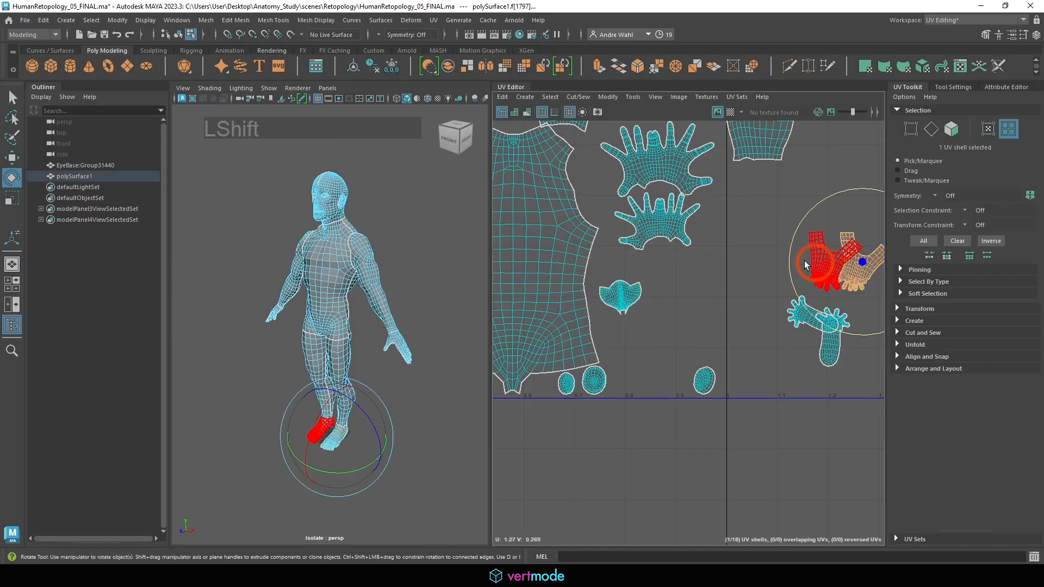
pyautogui.keyDown('shift'); pyautogui.click(850, 245); pyautogui.keyUp('shift')
pyautogui.keyDown('alt'); pyautogui.moveTo(850, 245); pyautogui.dragTo(790, 254, button='middle'); pyautogui.keyUp('alt')
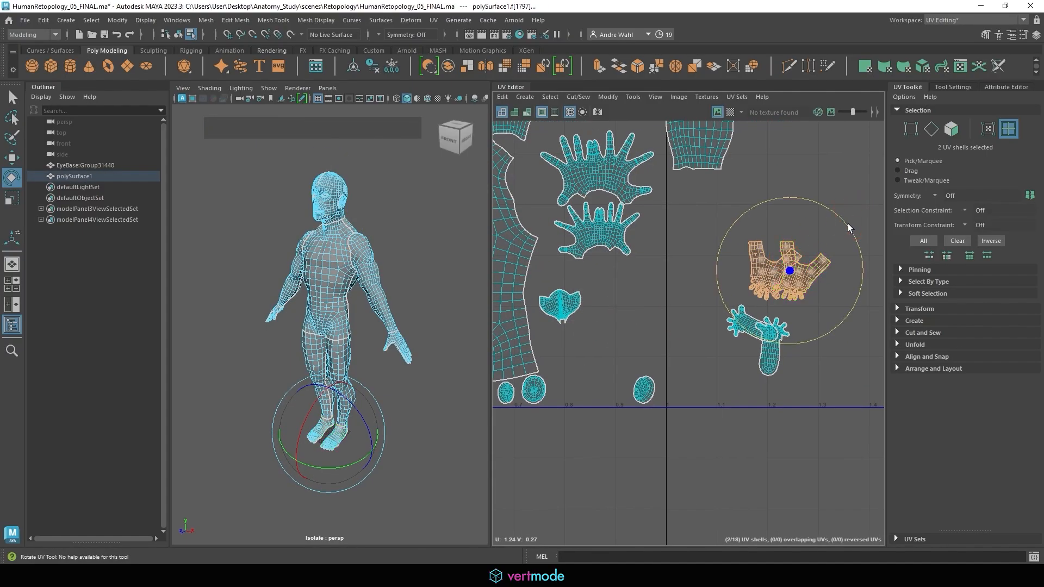
pyautogui.moveTo(847, 224)
pyautogui.mouseDown()
pyautogui.moveTo(757, 370)
pyautogui.moveTo(725, 353)
pyautogui.mouseUp()
pyautogui.click(790, 269)
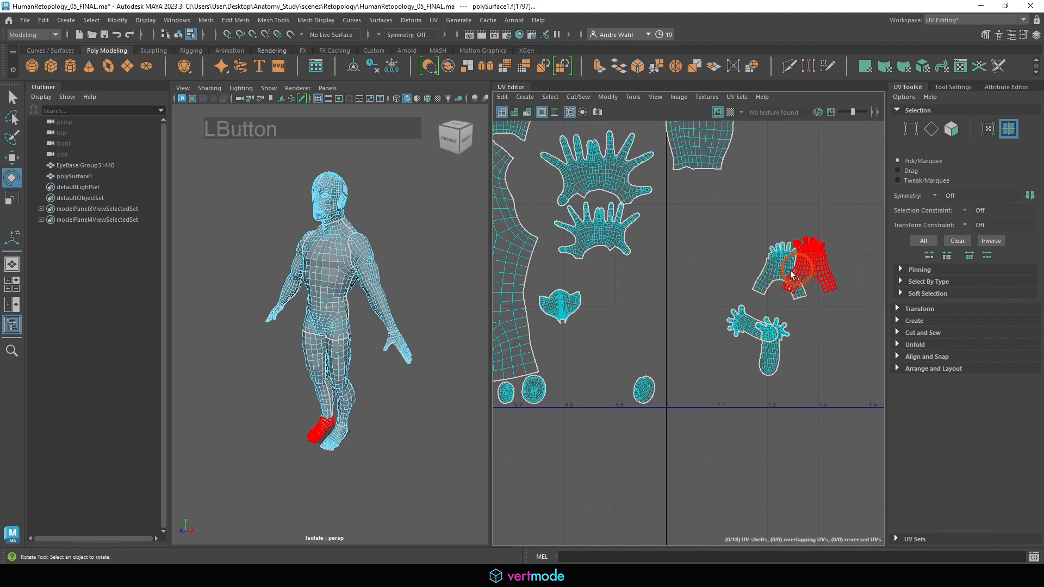
pyautogui.press('w')
pyautogui.moveTo(783, 269); pyautogui.dragTo(598, 292)
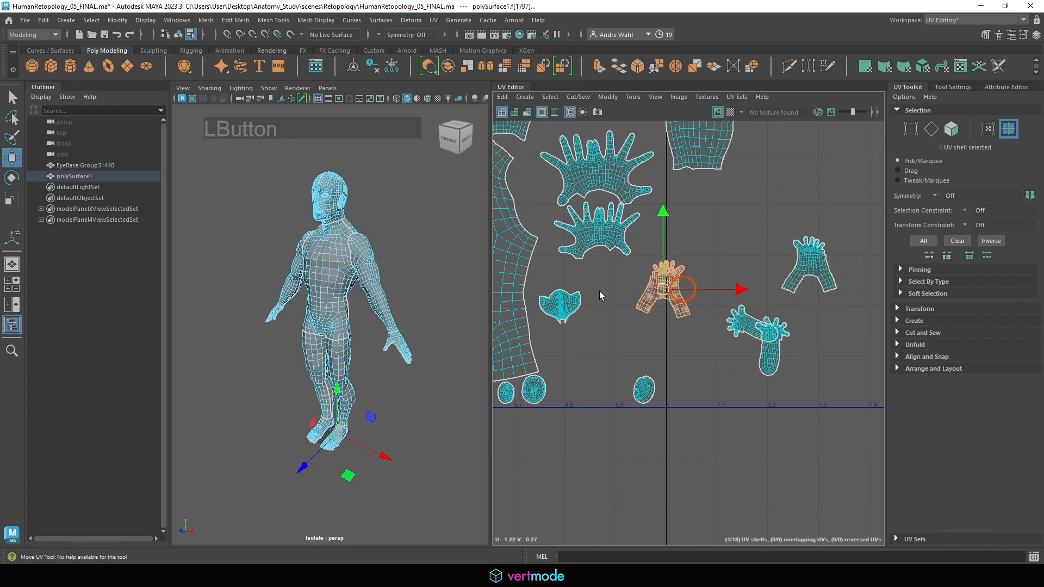
pyautogui.click(809, 262)
pyautogui.moveTo(810, 262); pyautogui.dragTo(641, 296)
# - Rotate the two foot-sole shells upright with toes up and place them below the mouth and upper-foot shells
pyautogui.click(749, 324)
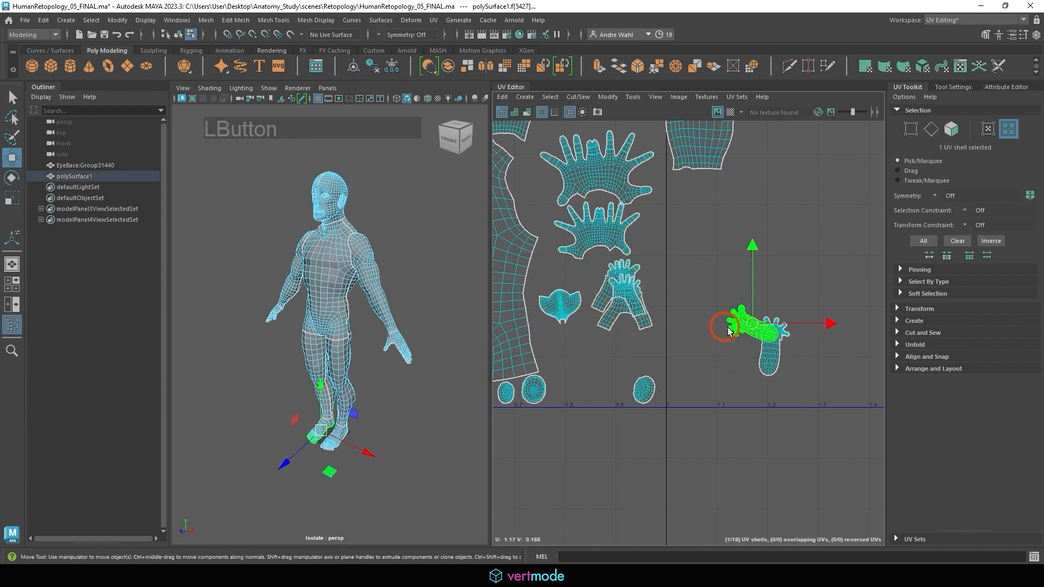
pyautogui.press('e')
pyautogui.moveTo(800, 295); pyautogui.dragTo(805, 372)
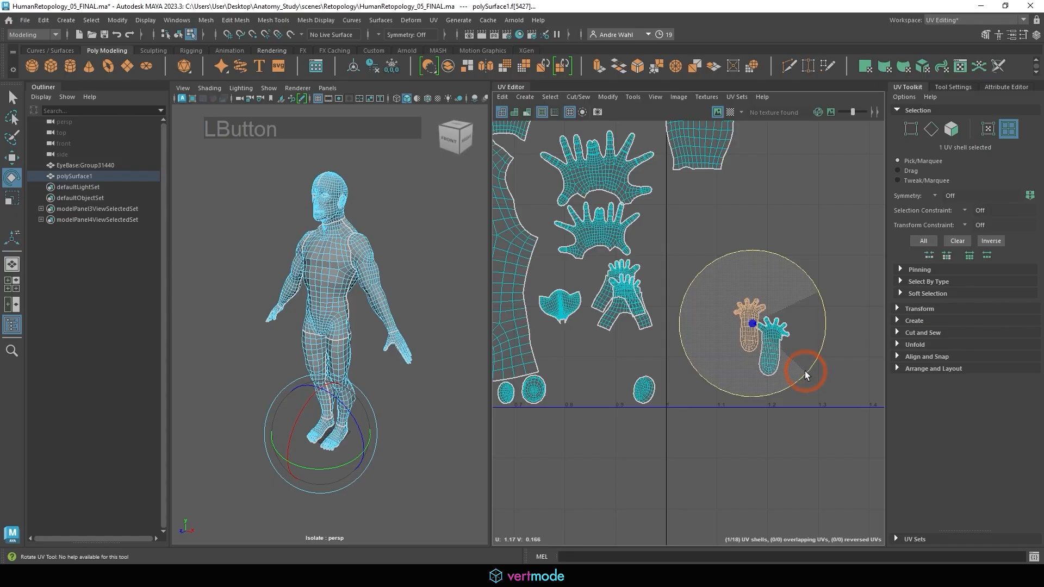
pyautogui.press('w')
pyautogui.moveTo(752, 324); pyautogui.dragTo(580, 355)
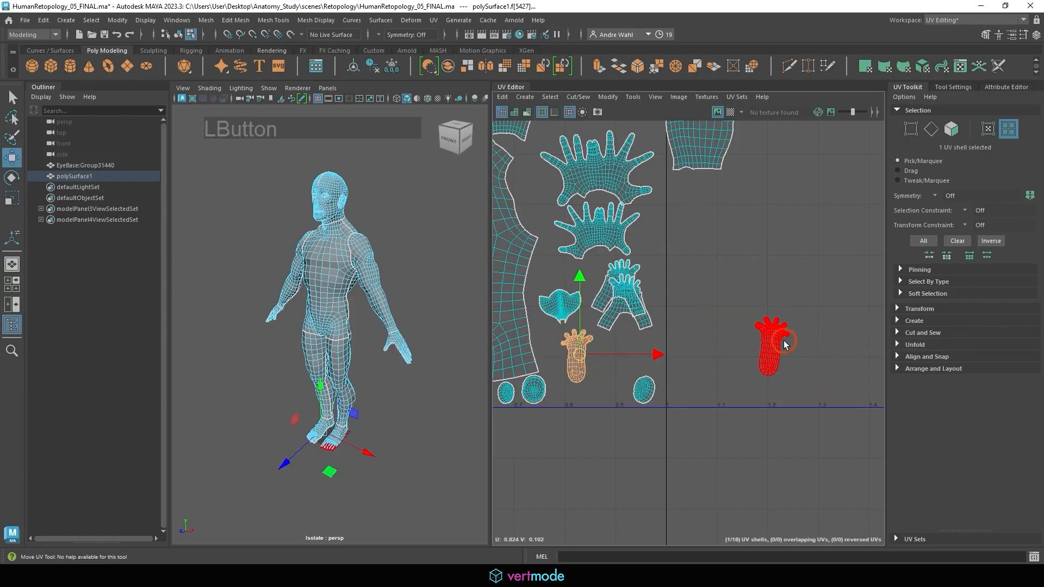
pyautogui.click(763, 344)
pyautogui.moveTo(764, 344); pyautogui.dragTo(607, 373)
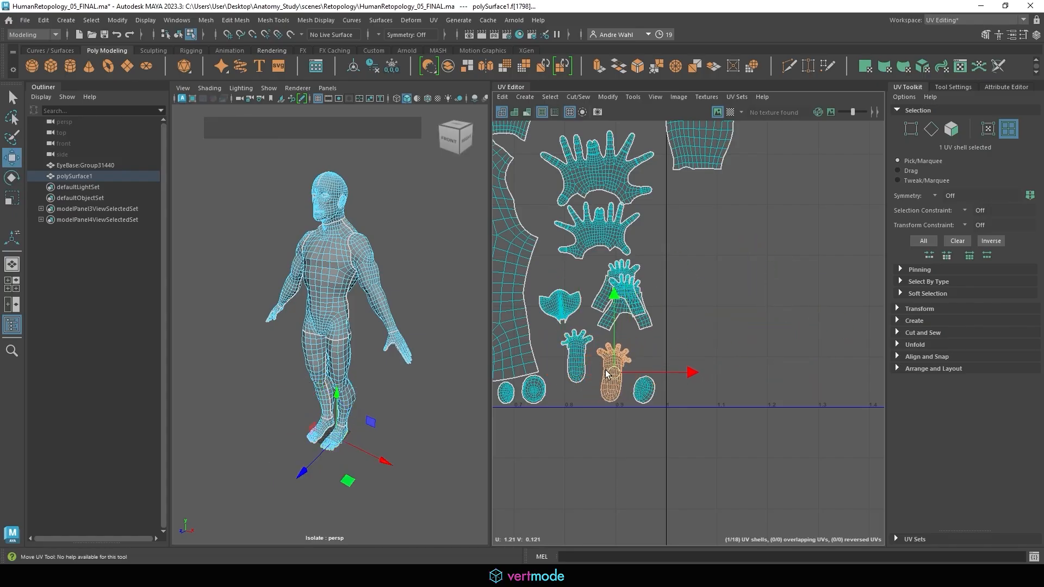
pyautogui.press('e')
pyautogui.moveTo(673, 332); pyautogui.dragTo(664, 330)
# - Rotate the small oval head shells along the bottom edge of the UV tile upright
pyautogui.click(645, 384)
pyautogui.keyDown('alt'); pyautogui.moveTo(645, 384); pyautogui.dragTo(642, 322, button='middle'); pyautogui.keyUp('alt')
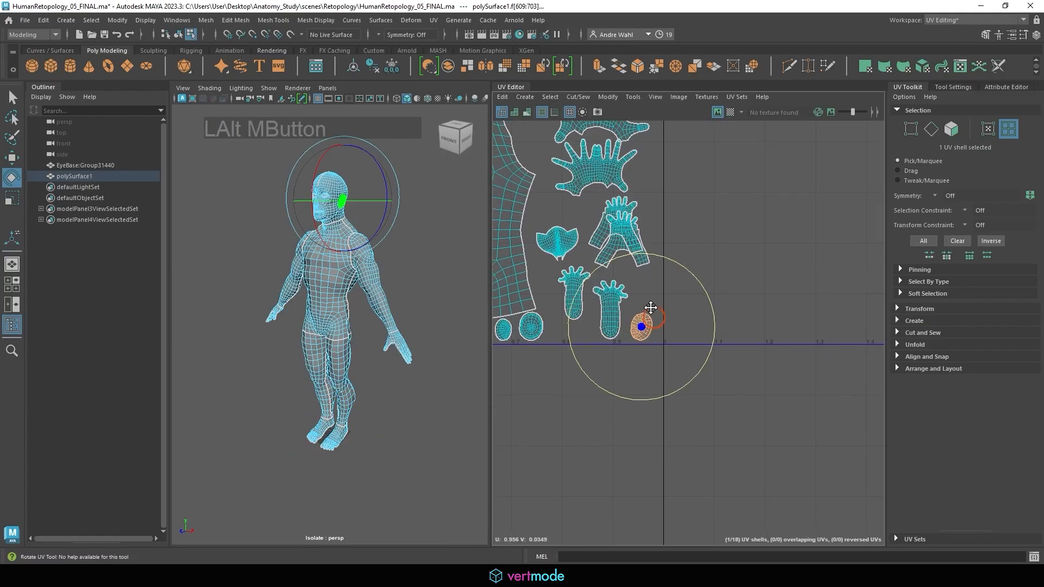
pyautogui.keyDown('alt'); pyautogui.moveTo(642, 322); pyautogui.dragTo(696, 365, button='right'); pyautogui.keyUp('alt')
pyautogui.moveTo(653, 410); pyautogui.dragTo(670, 400)
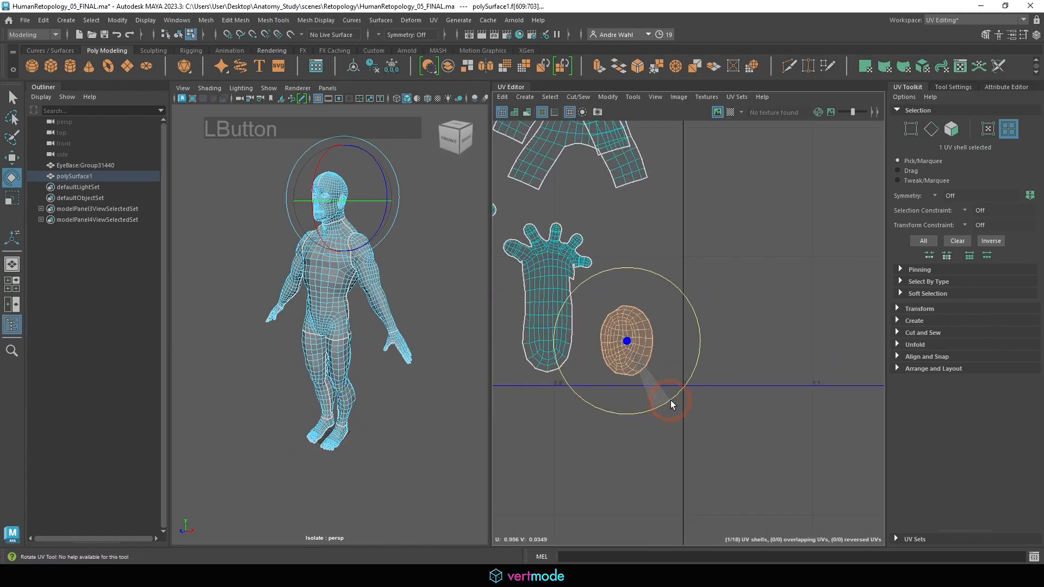
pyautogui.keyDown('alt'); pyautogui.moveTo(632, 395); pyautogui.dragTo(673, 358, button='middle'); pyautogui.keyUp('alt')
pyautogui.click(646, 351)
pyautogui.keyDown('alt'); pyautogui.moveTo(867, 375); pyautogui.dragTo(737, 324, button='right'); pyautogui.keyUp('alt')
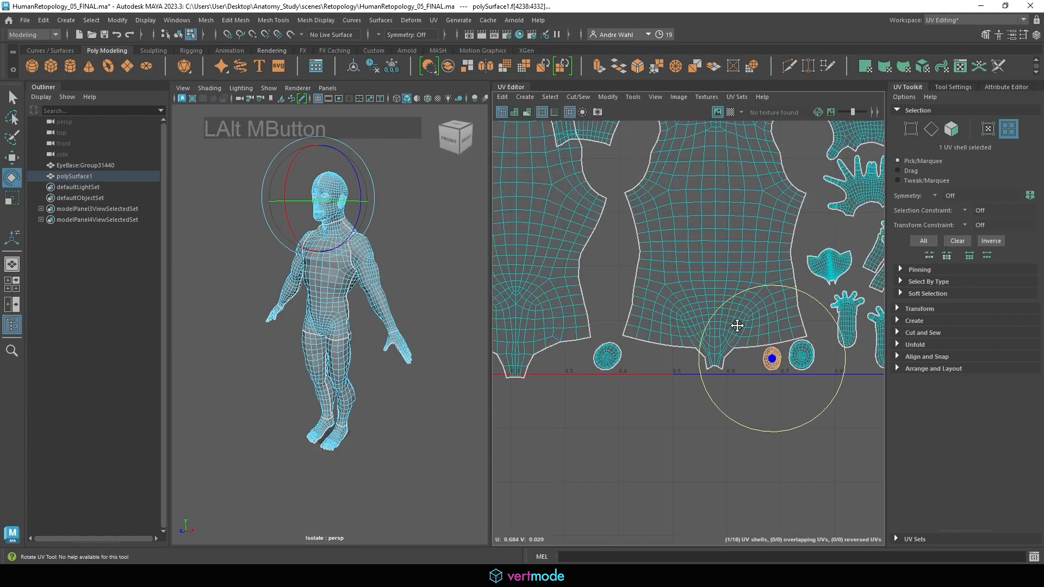
pyautogui.keyDown('alt'); pyautogui.moveTo(737, 324); pyautogui.dragTo(867, 343, button='middle'); pyautogui.keyUp('alt')
pyautogui.click(680, 374)
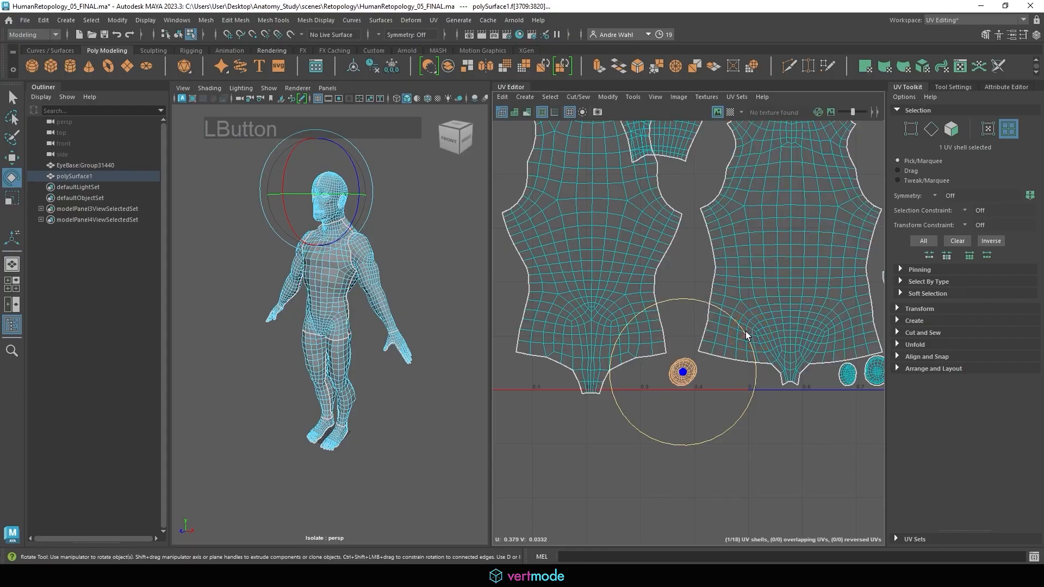
pyautogui.keyDown('alt'); pyautogui.moveTo(715, 319); pyautogui.dragTo(707, 431, button='middle'); pyautogui.keyUp('alt')
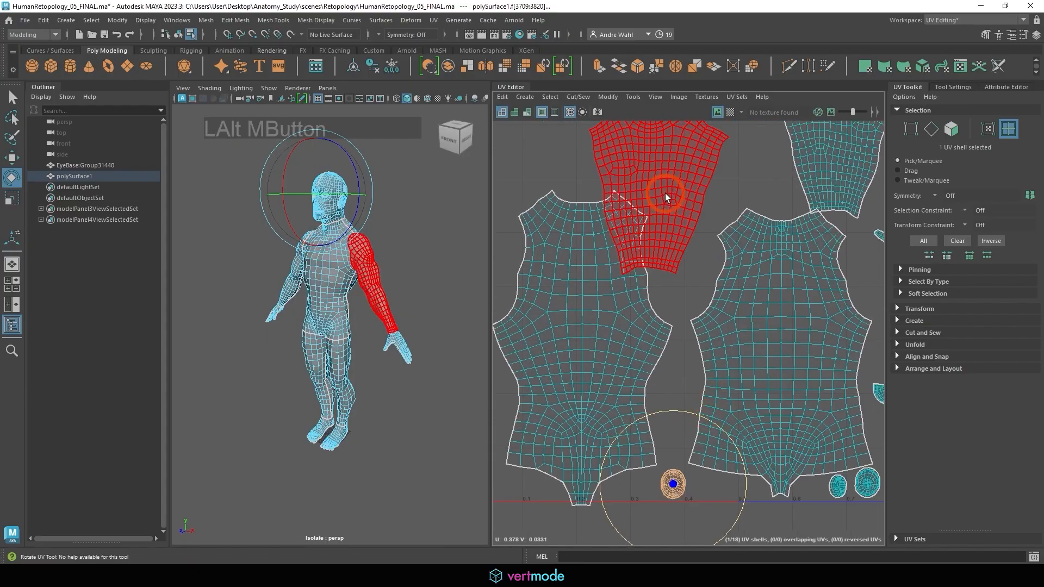
# - Return to object mode, select the body mesh, and open the Layout UVs options
pyautogui.keyDown('alt'); pyautogui.moveTo(665, 194); pyautogui.dragTo(673, 226, button='right'); pyautogui.keyUp('alt')
pyautogui.moveTo(358, 255); pyautogui.dragTo(426, 224, button='right')
pyautogui.click(301, 294)
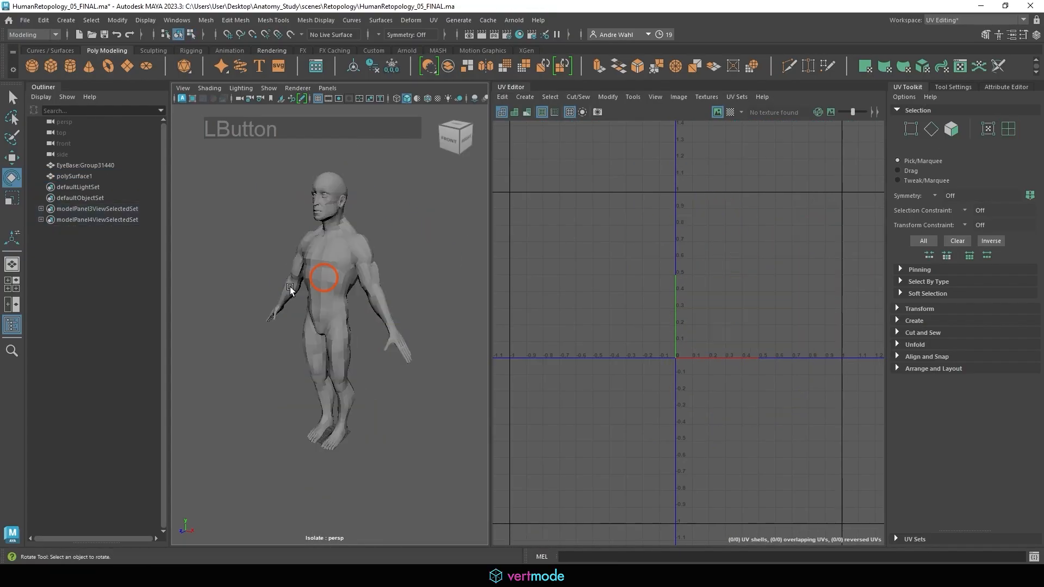
pyautogui.click(606, 97)
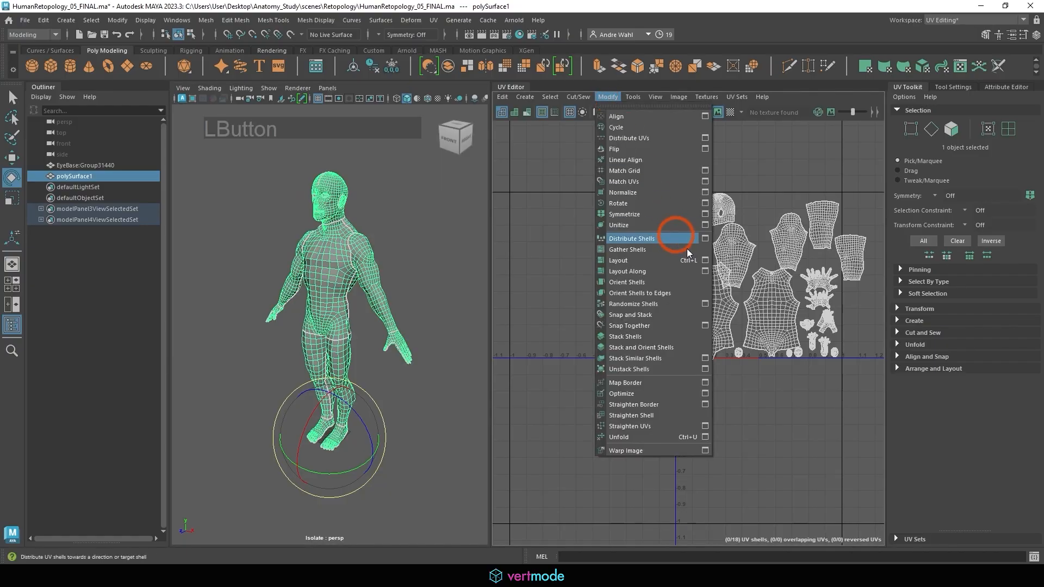
pyautogui.click(701, 256)
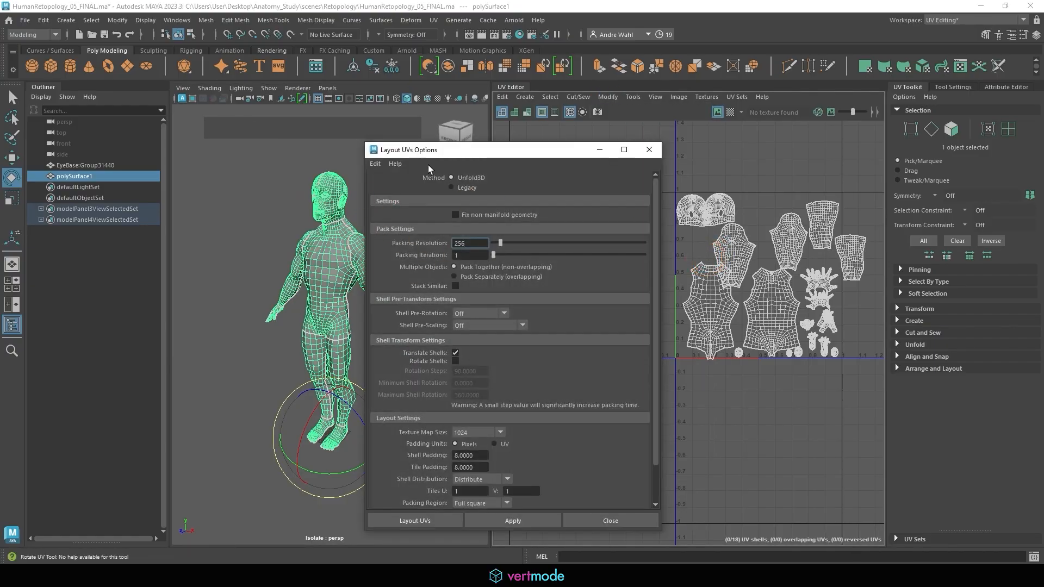
pyautogui.moveTo(499, 153); pyautogui.dragTo(451, 13)
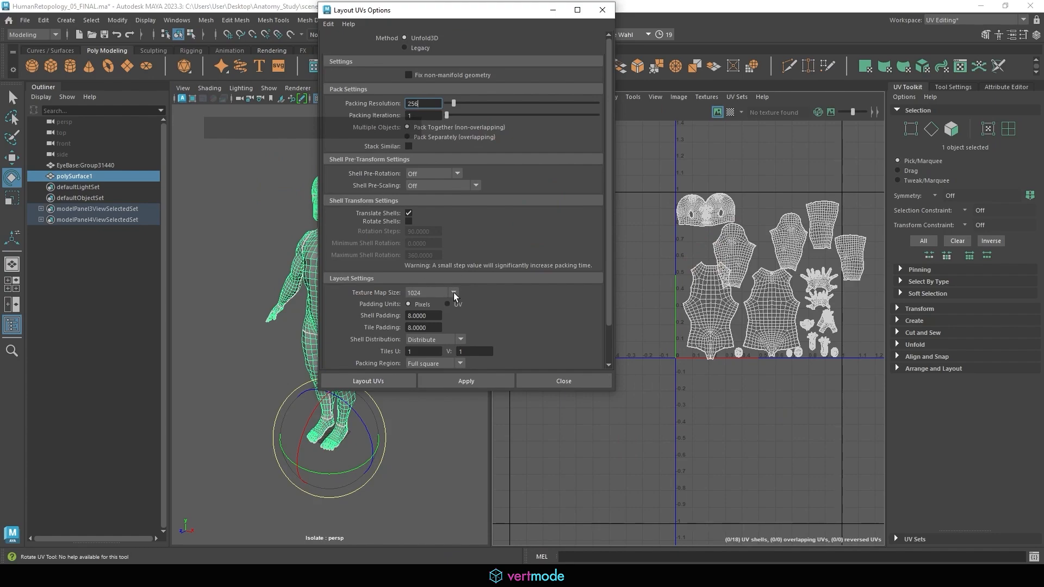
pyautogui.moveTo(449, 10); pyautogui.dragTo(572, 37)
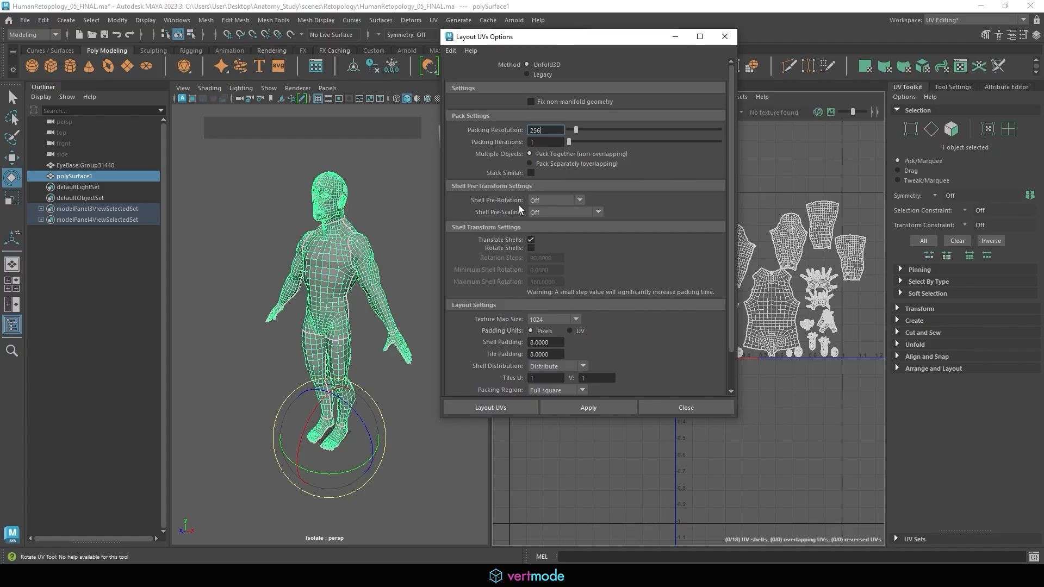
# - Set Shell Pre-Scaling to Preserve 3D Ratios, apply the UV layout to the body mesh, and close the options
pyautogui.click(548, 212)
pyautogui.click(567, 234)
pyautogui.click(498, 240)
pyautogui.click(506, 325)
pyautogui.click(582, 411)
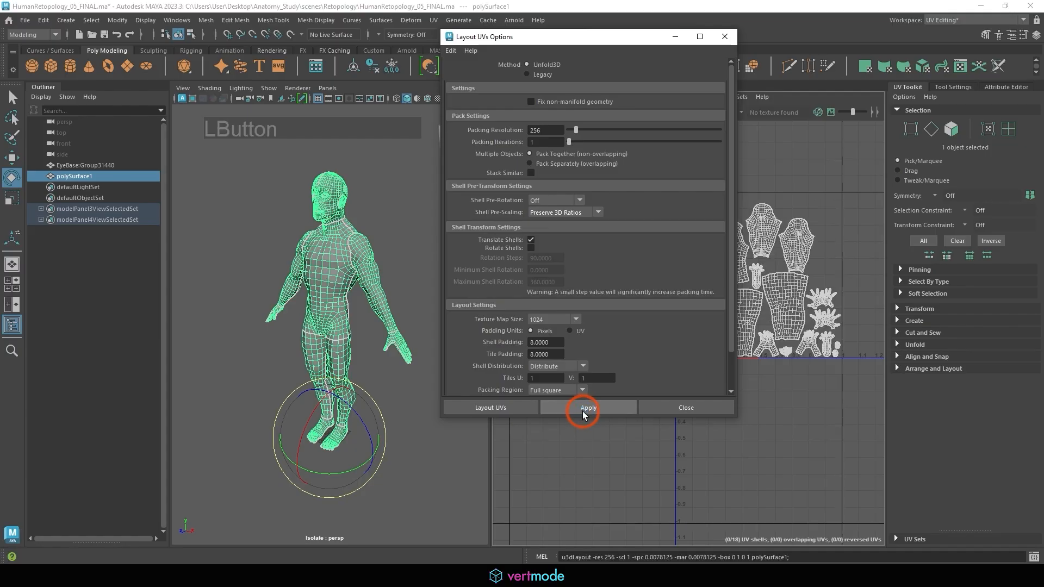
pyautogui.click(722, 37)
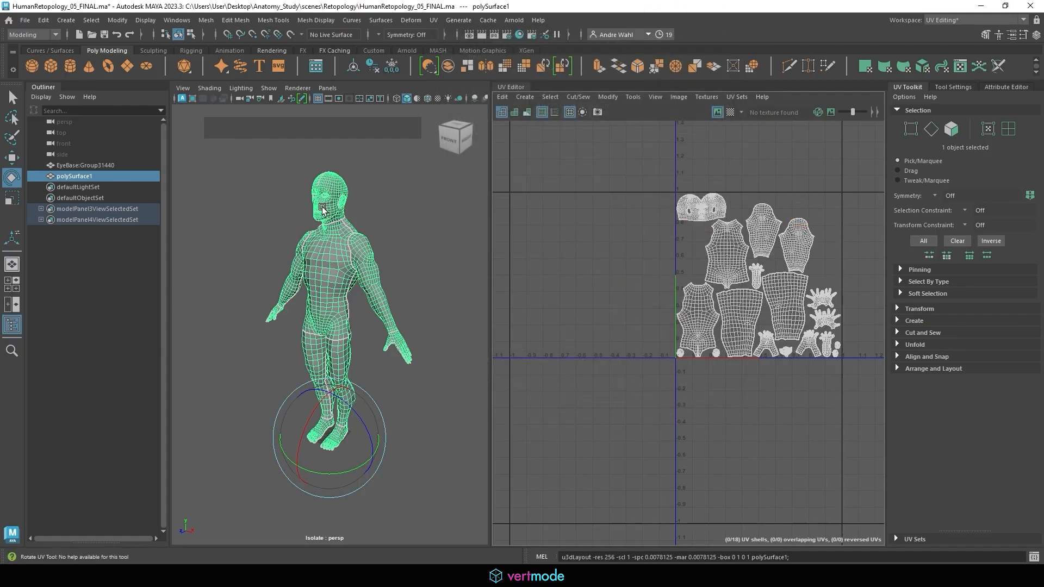
# - Delete the construction history of the body mesh with its repacked UVs
pyautogui.press('q')
pyautogui.click(43, 20)
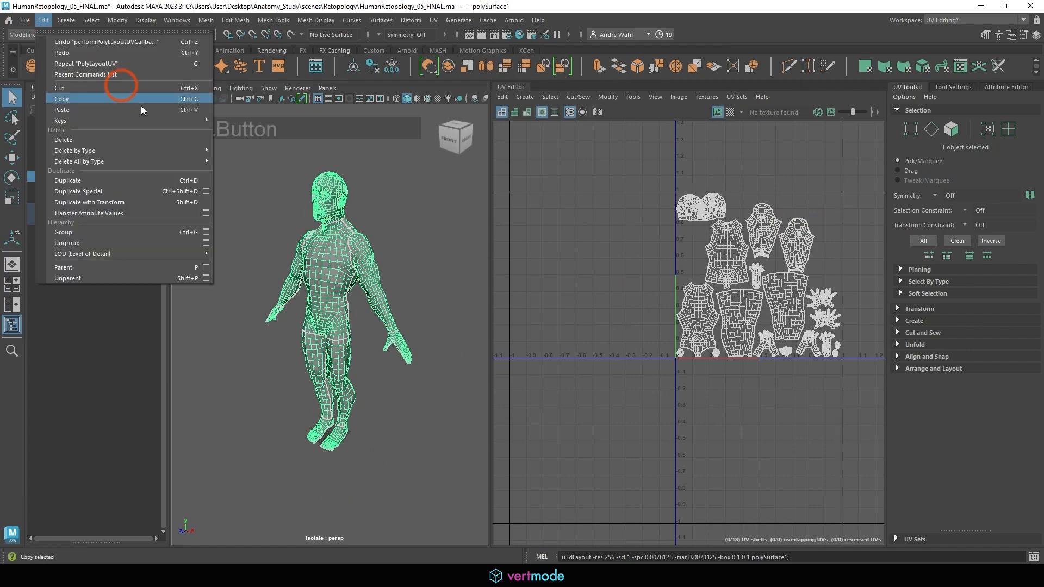
pyautogui.moveTo(198, 150)
pyautogui.click(249, 152)
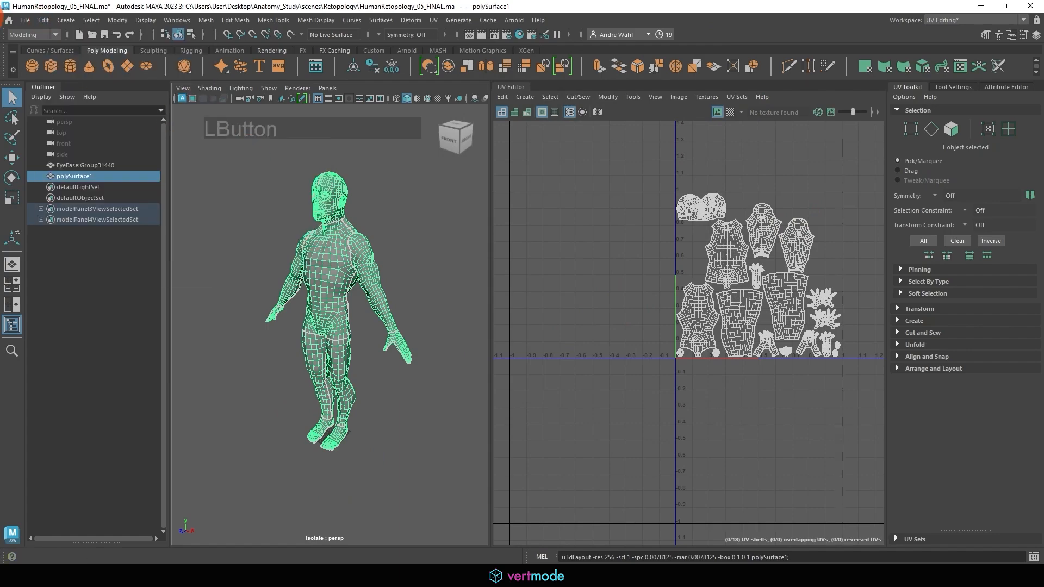
# - Save the scene HumanRetopology_05_FINAL.ma and widen the 3D view of the body
pyautogui.click(25, 20)
pyautogui.click(49, 64)
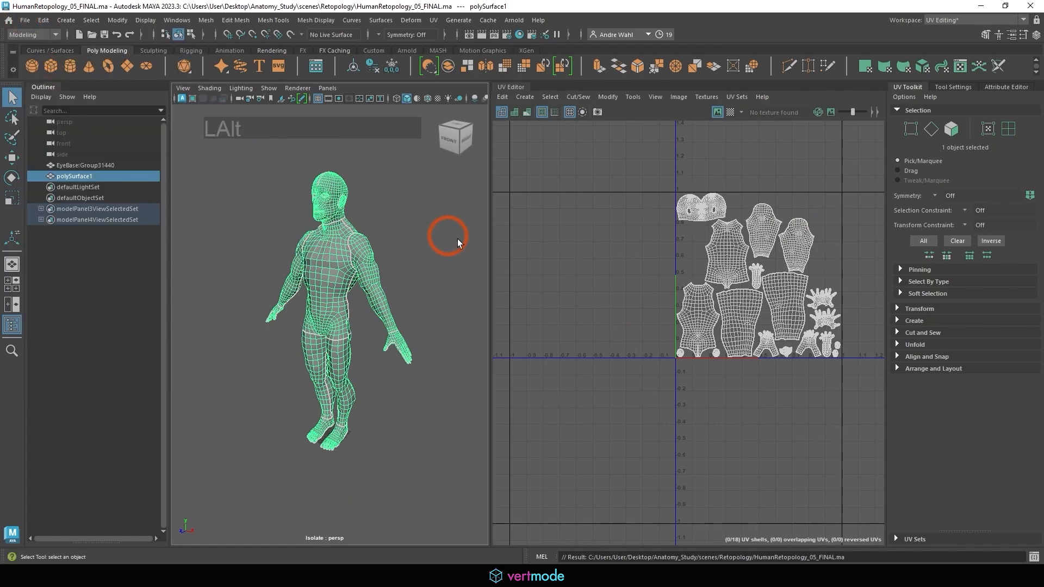
pyautogui.keyDown('alt'); pyautogui.moveTo(458, 241); pyautogui.dragTo(503, 245); pyautogui.keyUp('alt')
pyautogui.moveTo(490, 245); pyautogui.dragTo(423, 250)
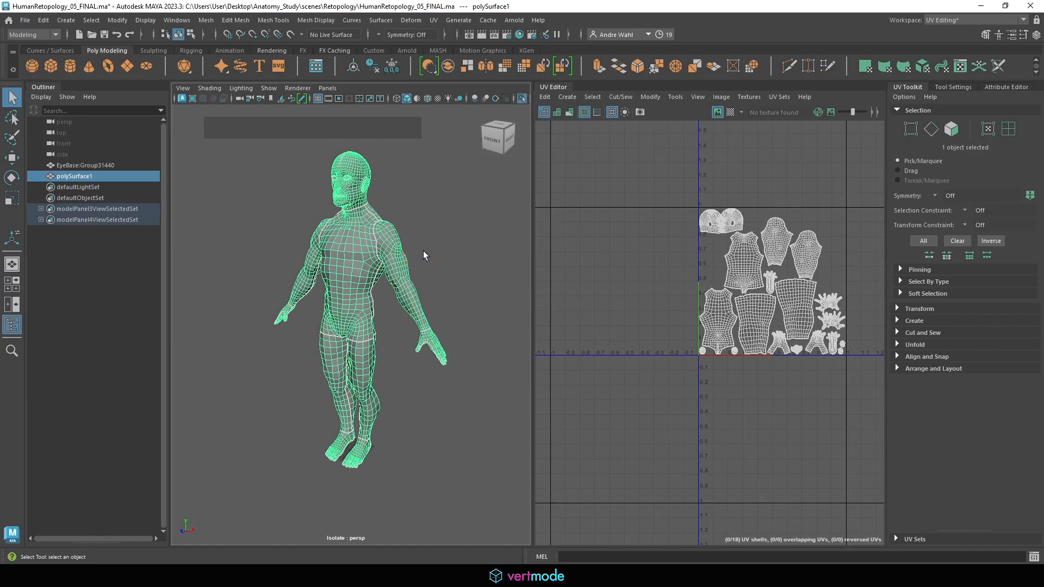